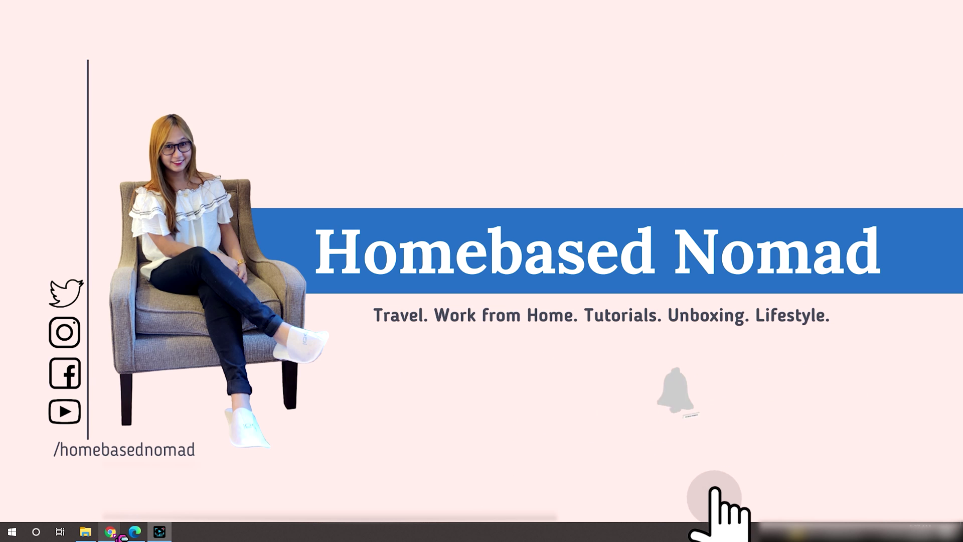
Go to Canva's Templates overview page from the browser address bar.
{"action": "mouse_move", "coordinate": [111, 531]}
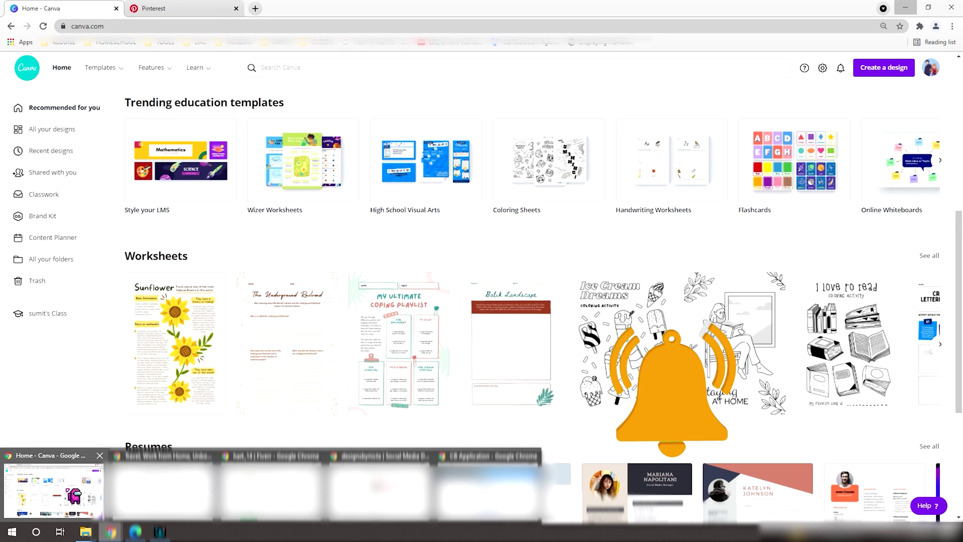
{"action": "left_click", "coordinate": [133, 27]}
{"action": "key", "text": "End"}
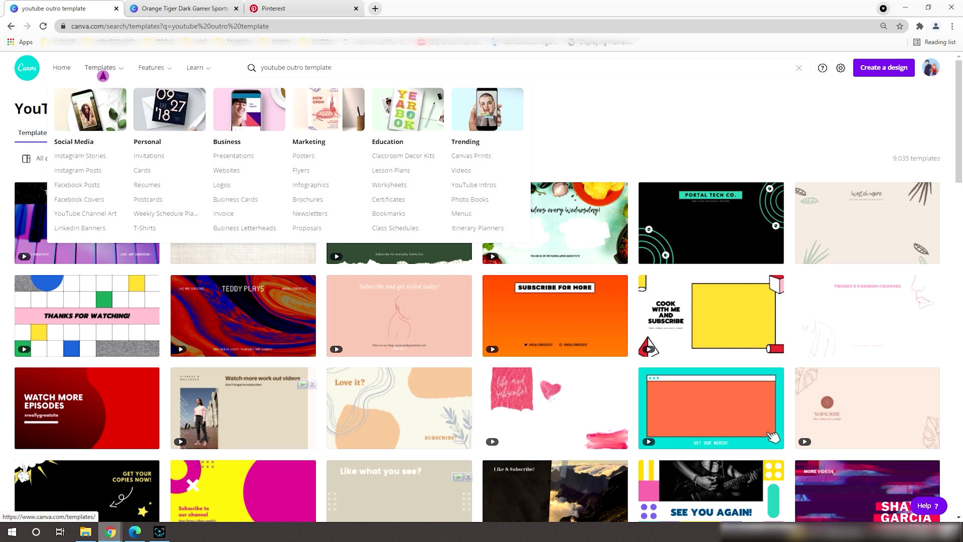
{"action": "left_click", "coordinate": [102, 76]}
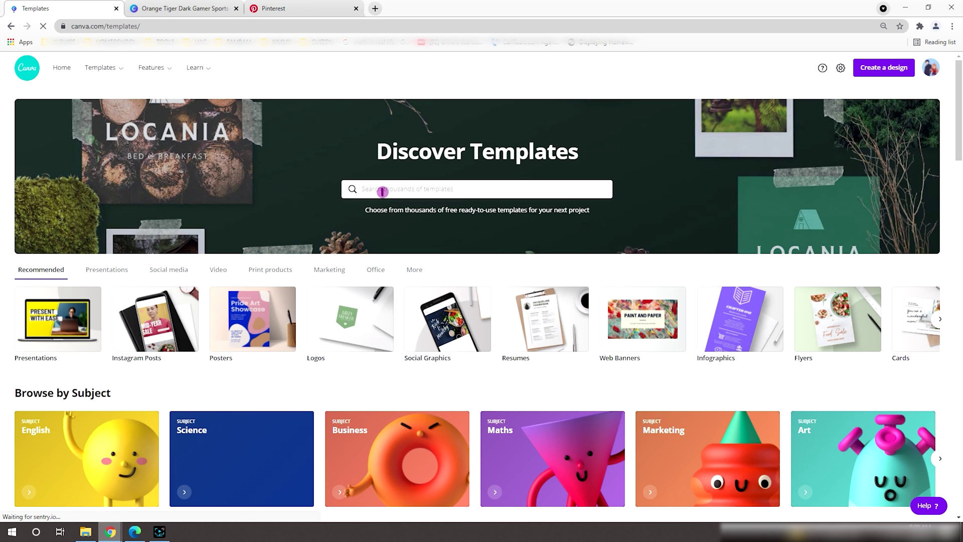
Search templates for 'YouTube Outros' and browse to the Red and Black Dark Gamer Sports outro.
{"action": "left_click", "coordinate": [382, 191]}
{"action": "type", "text": "yo"}
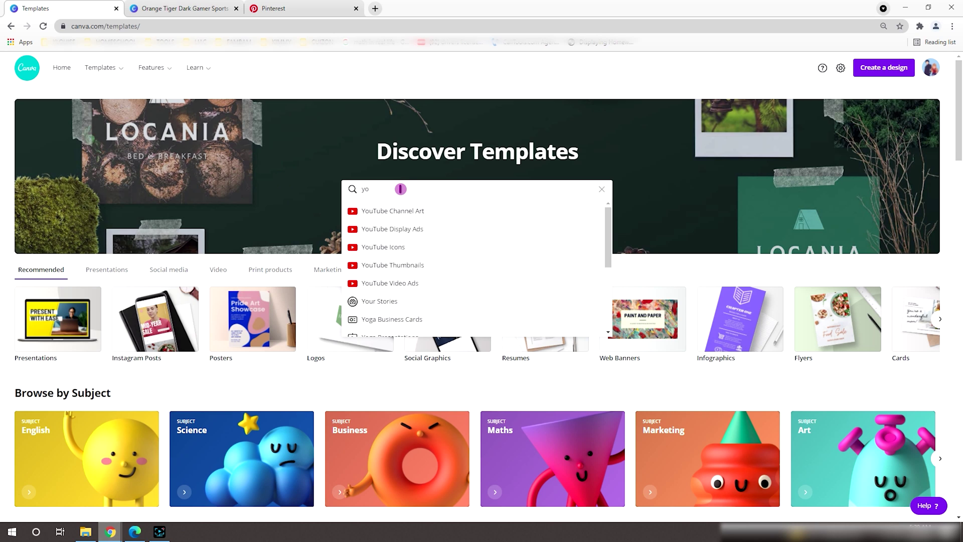
{"action": "type", "text": "utube"}
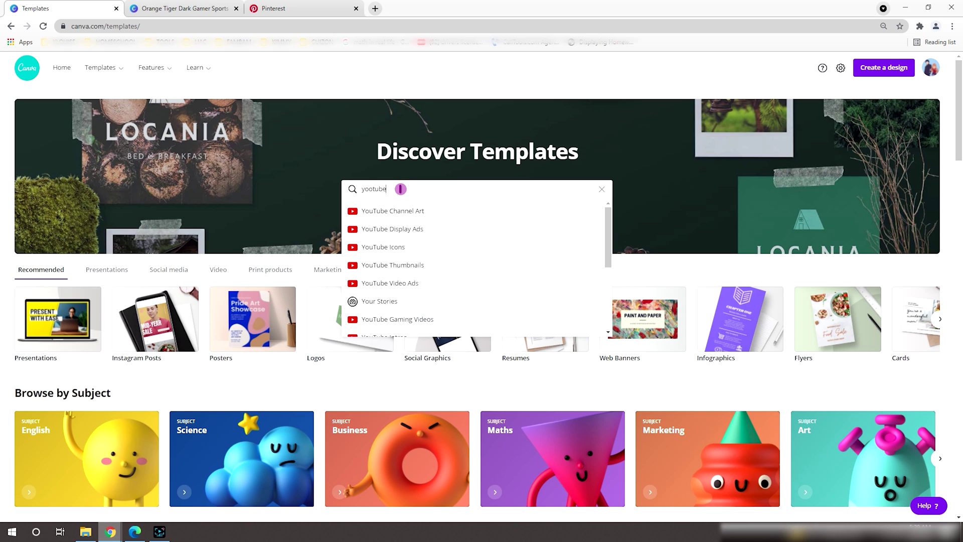
{"action": "type", "text": " ou"}
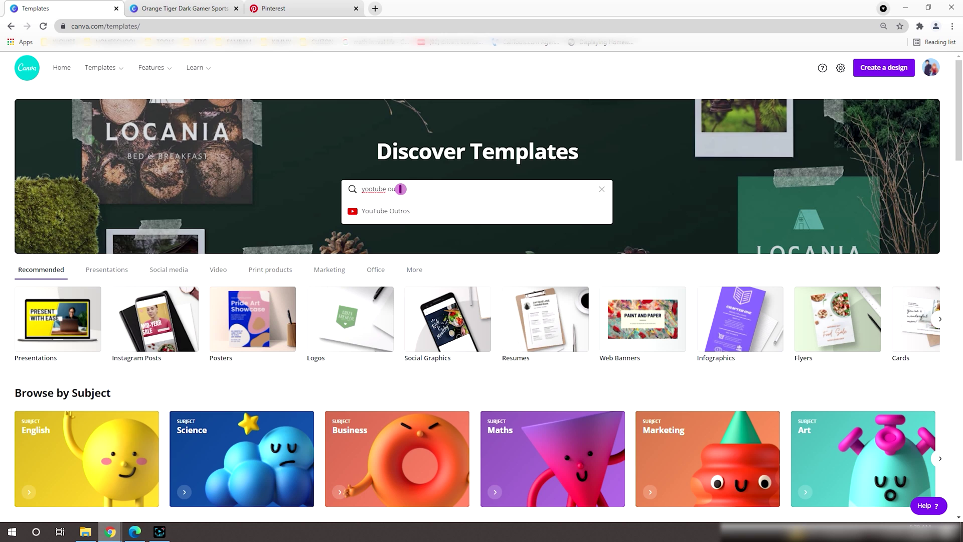
{"action": "left_click", "coordinate": [405, 215]}
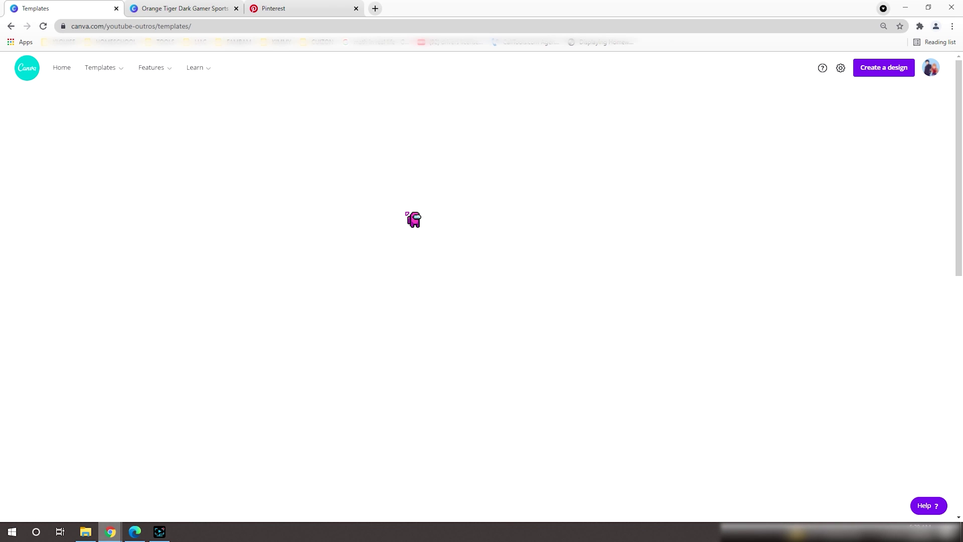
{"action": "scroll", "coordinate": [413, 219], "scroll_direction": "down", "scroll_amount": 2}
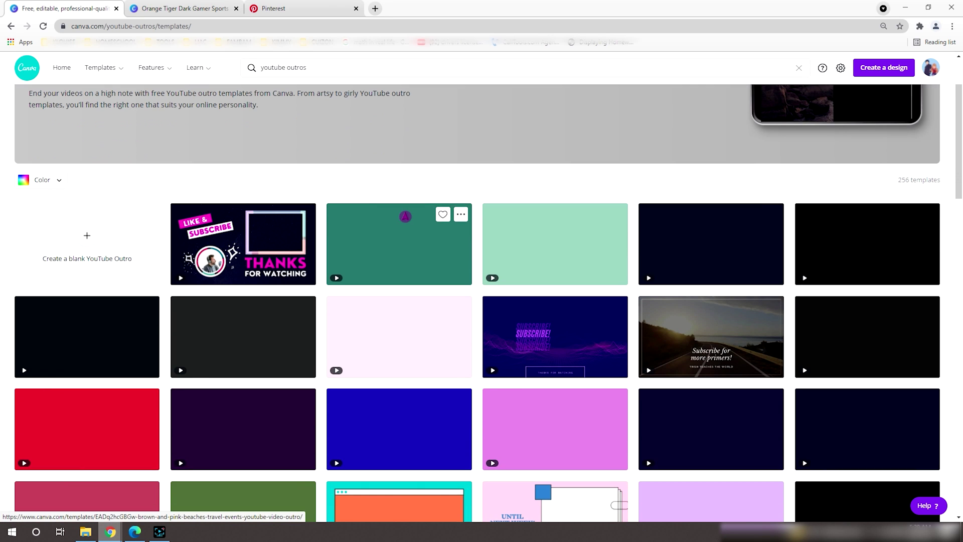
{"action": "scroll", "coordinate": [552, 251], "scroll_direction": "down", "scroll_amount": 1}
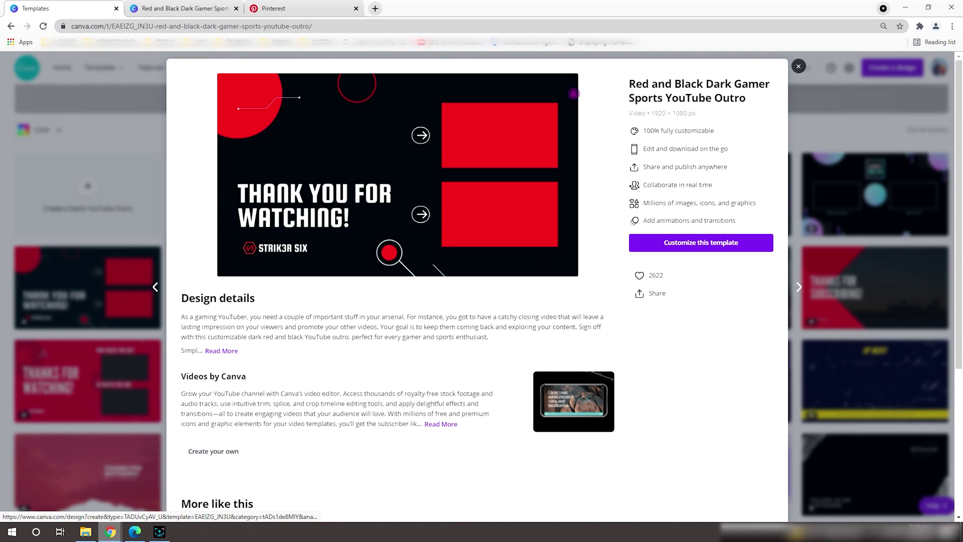
Open the outro template in the editor and recolour the THANK YOU FOR WATCHING! heading red.
{"action": "left_click", "coordinate": [199, 4]}
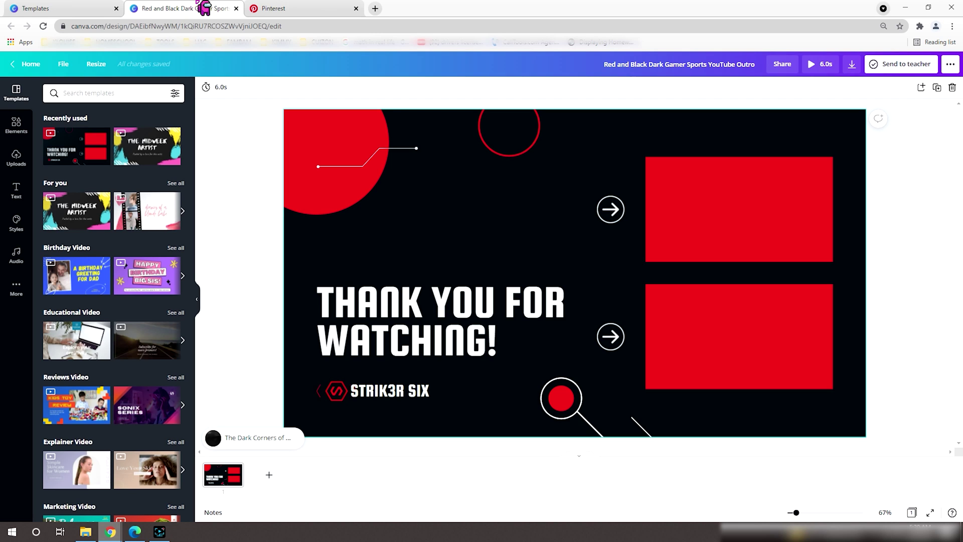
{"action": "left_click", "coordinate": [485, 306]}
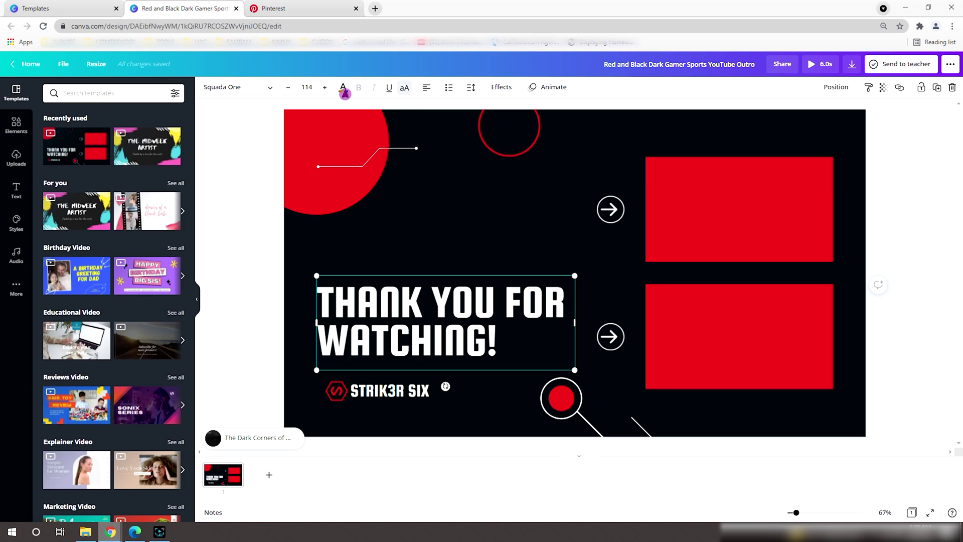
{"action": "left_click", "coordinate": [343, 88]}
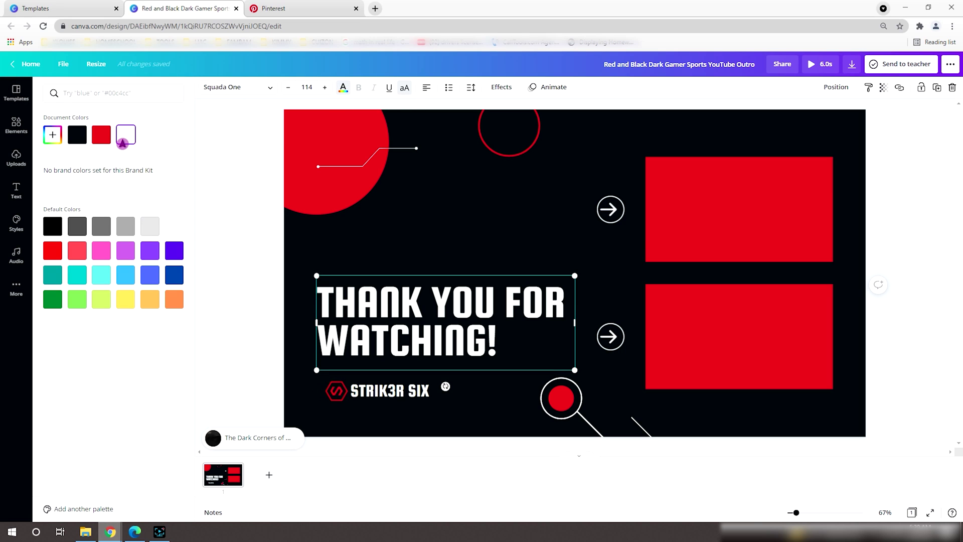
{"action": "left_click", "coordinate": [101, 135]}
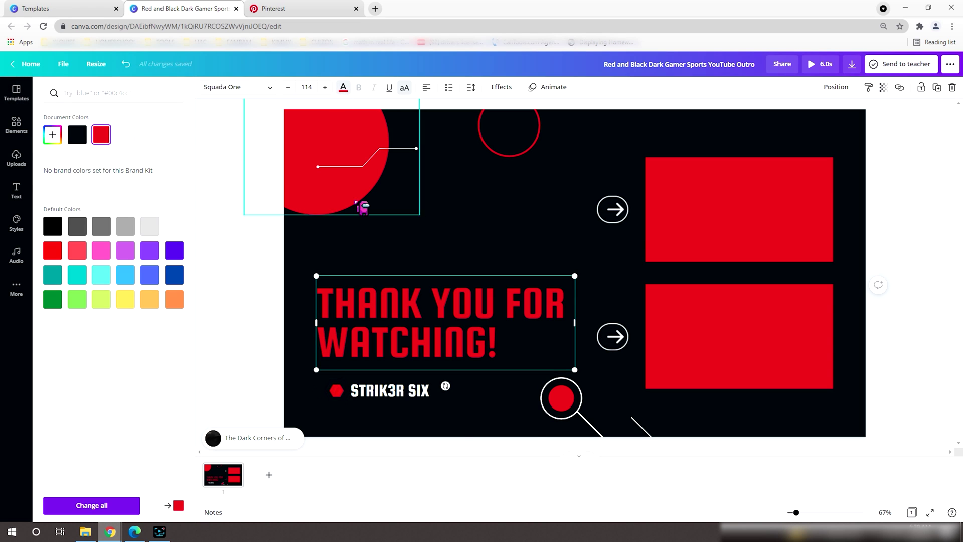
{"action": "key", "text": "Escape"}
{"action": "left_click", "coordinate": [322, 250]}
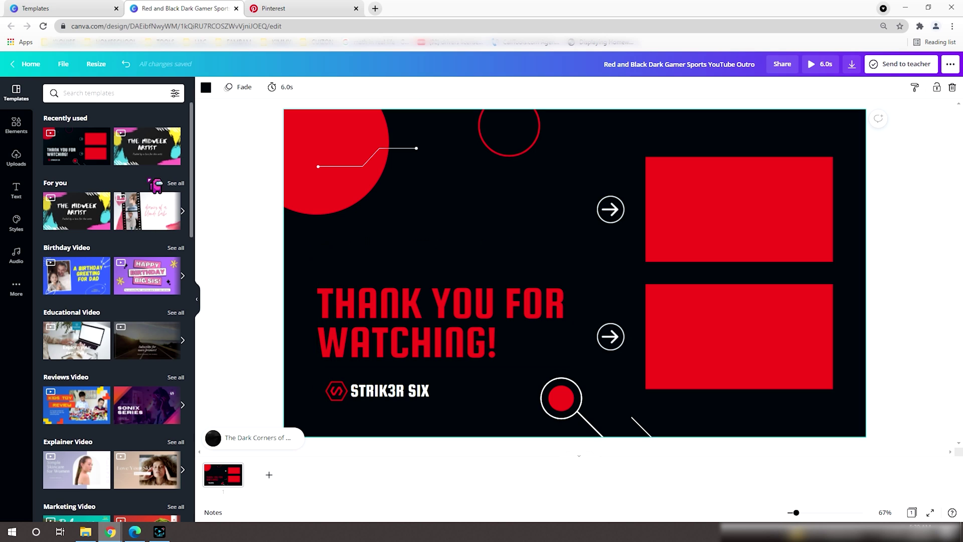
Add the uploaded pink-tree photo and set it as the page background.
{"action": "left_click", "coordinate": [16, 158]}
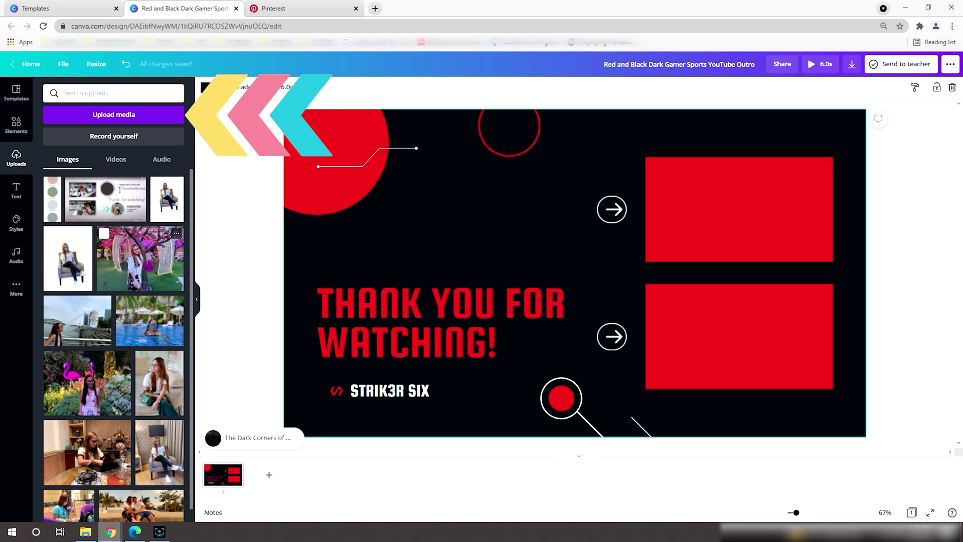
{"action": "left_click", "coordinate": [140, 258]}
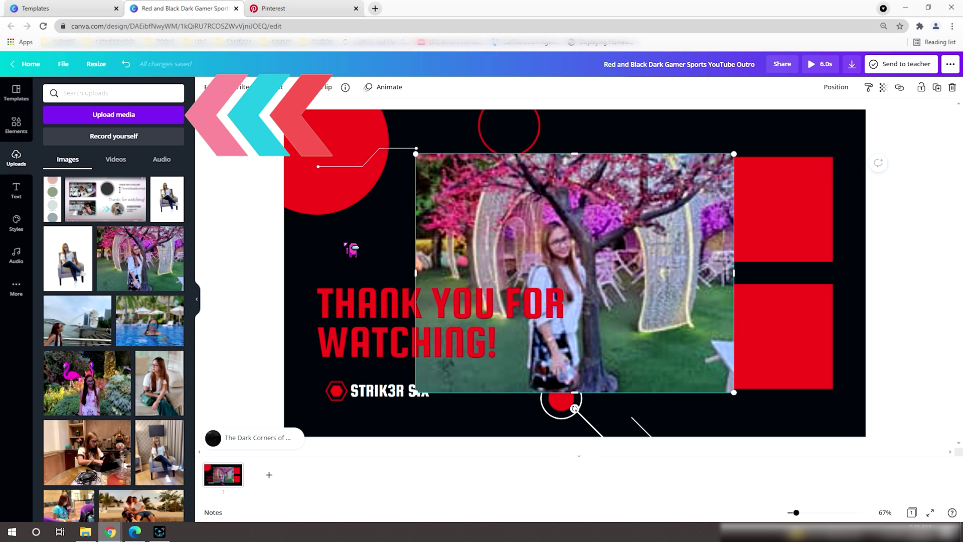
{"action": "right_click", "coordinate": [491, 220]}
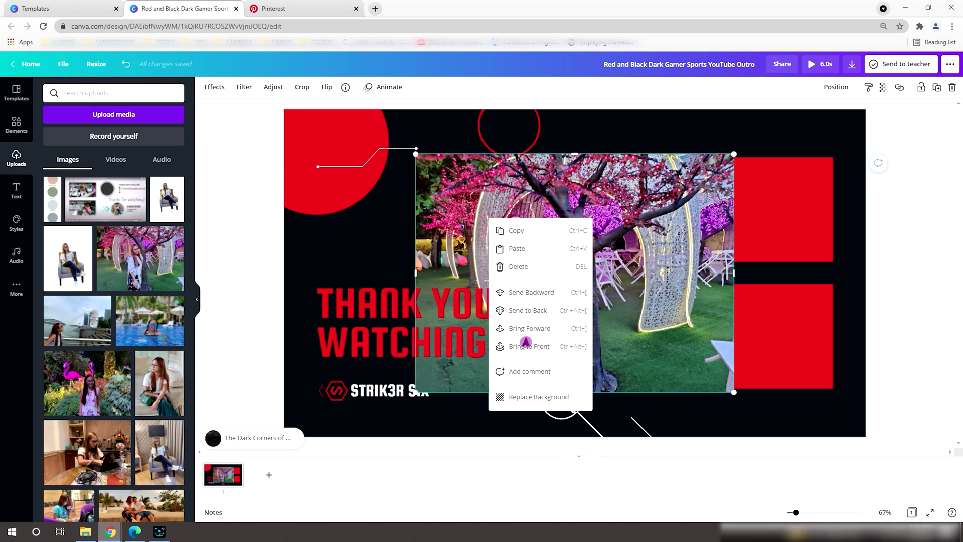
{"action": "left_click", "coordinate": [550, 397]}
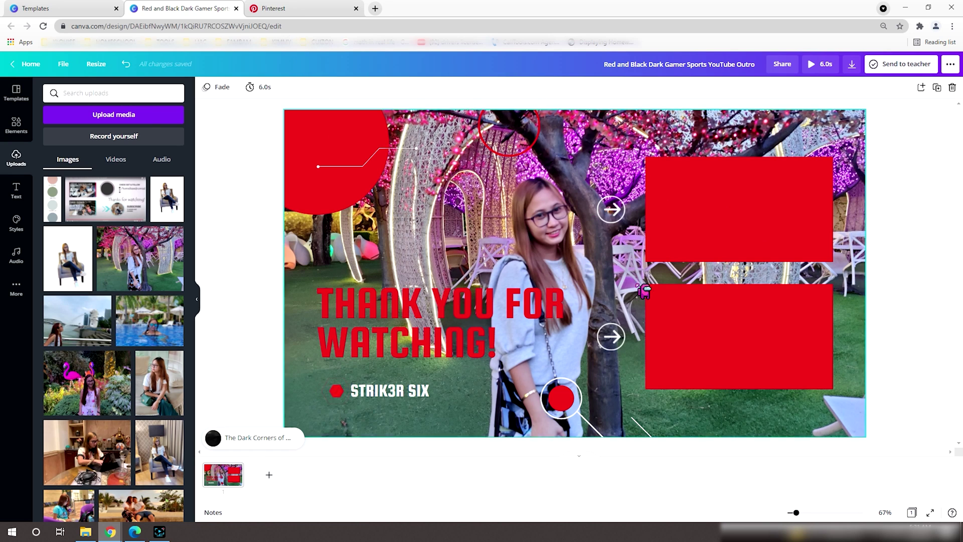
Close the template and set the uploaded outro screenshot as the blank design's background.
{"action": "left_click", "coordinate": [235, 8]}
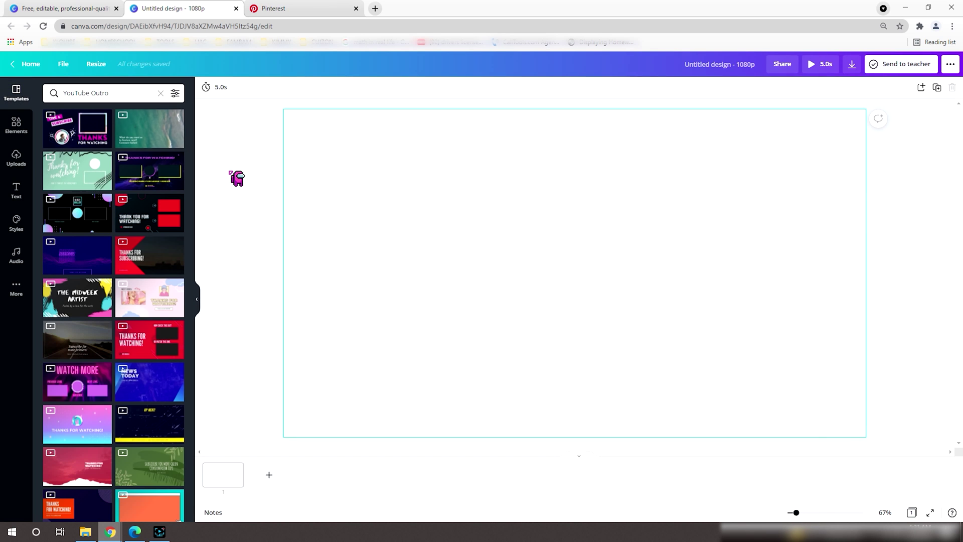
{"action": "left_click", "coordinate": [16, 158]}
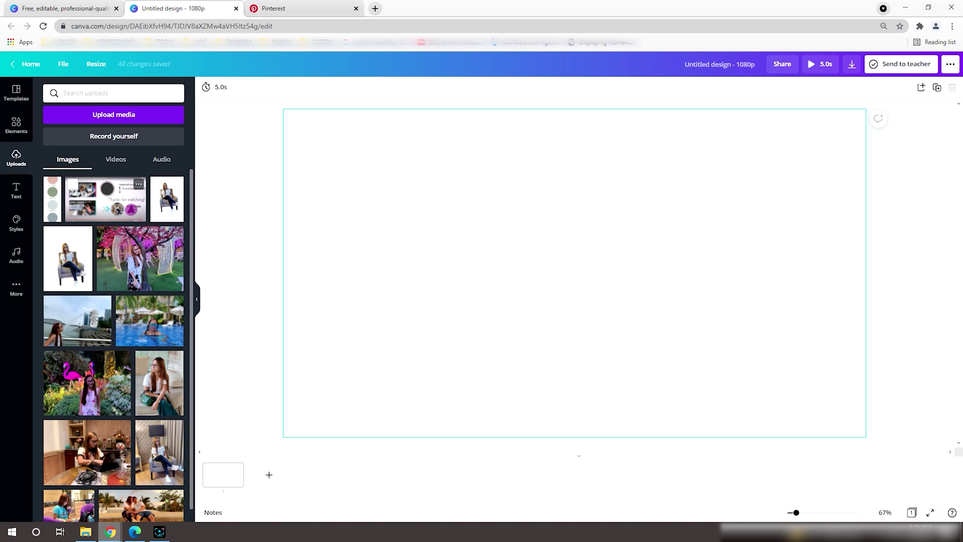
{"action": "left_click", "coordinate": [105, 199]}
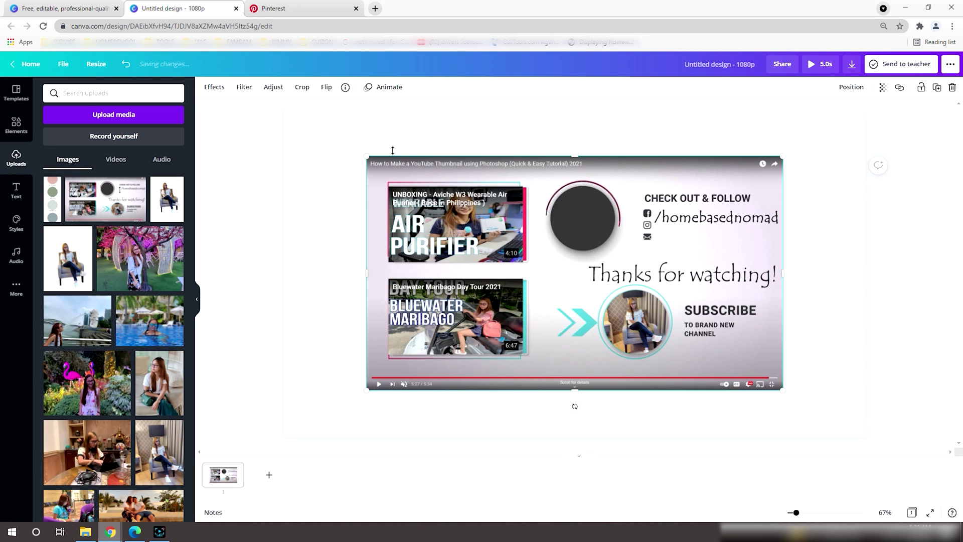
{"action": "right_click", "coordinate": [546, 270]}
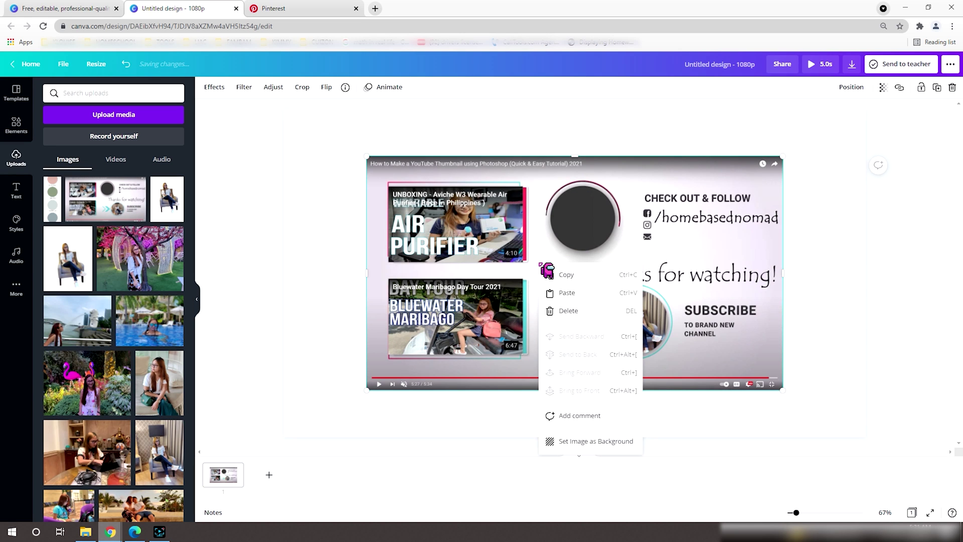
{"action": "left_click", "coordinate": [598, 442]}
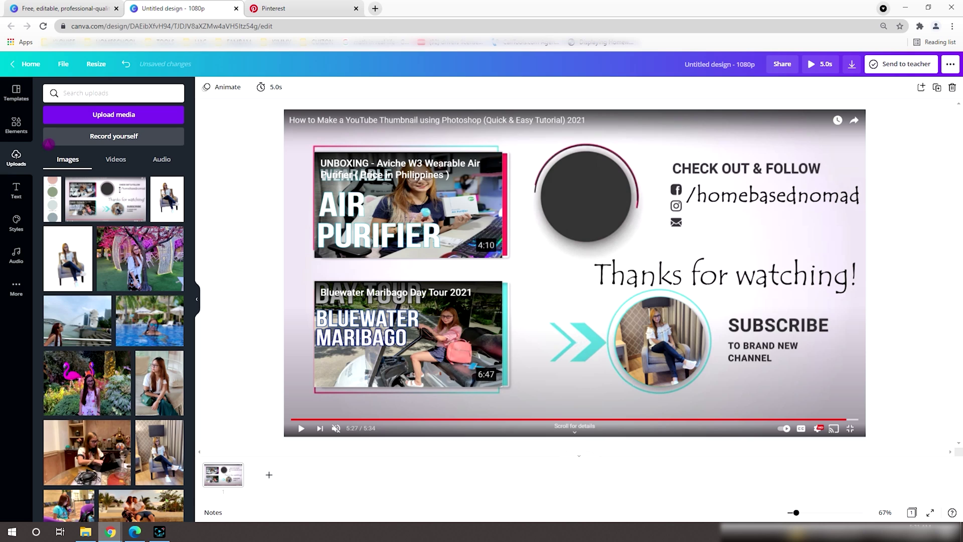
Search Elements for 'circle gif' and add the pink animated ring GIF.
{"action": "left_click", "coordinate": [17, 126]}
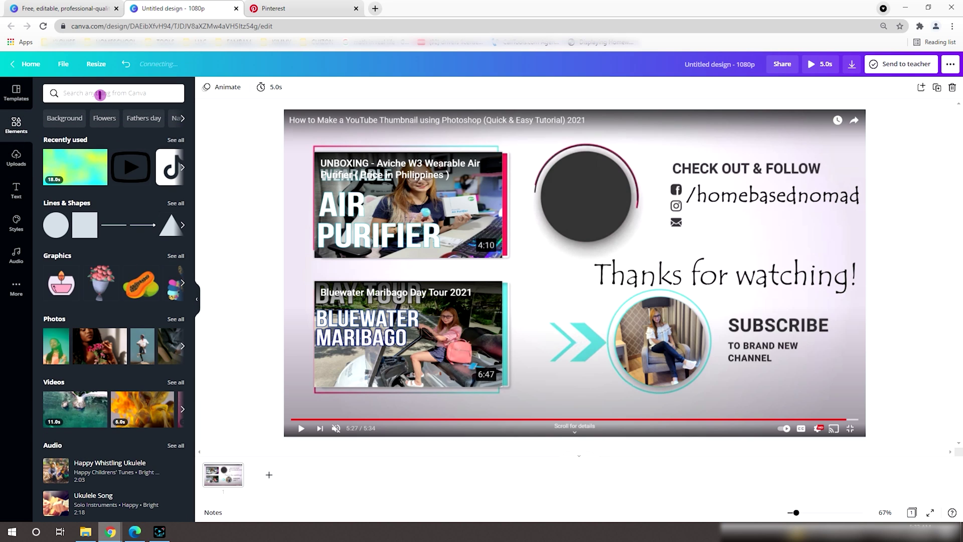
{"action": "left_click", "coordinate": [101, 95]}
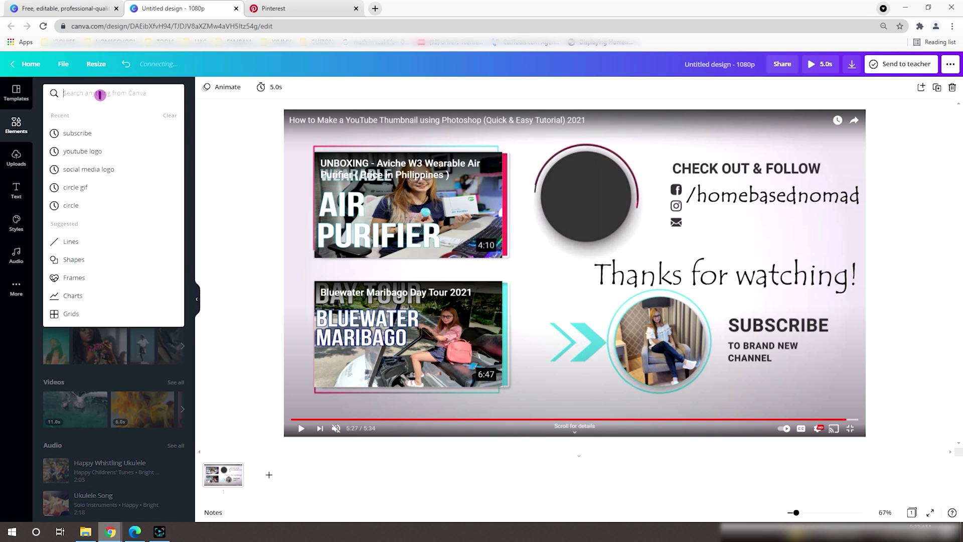
{"action": "type", "text": "circle"}
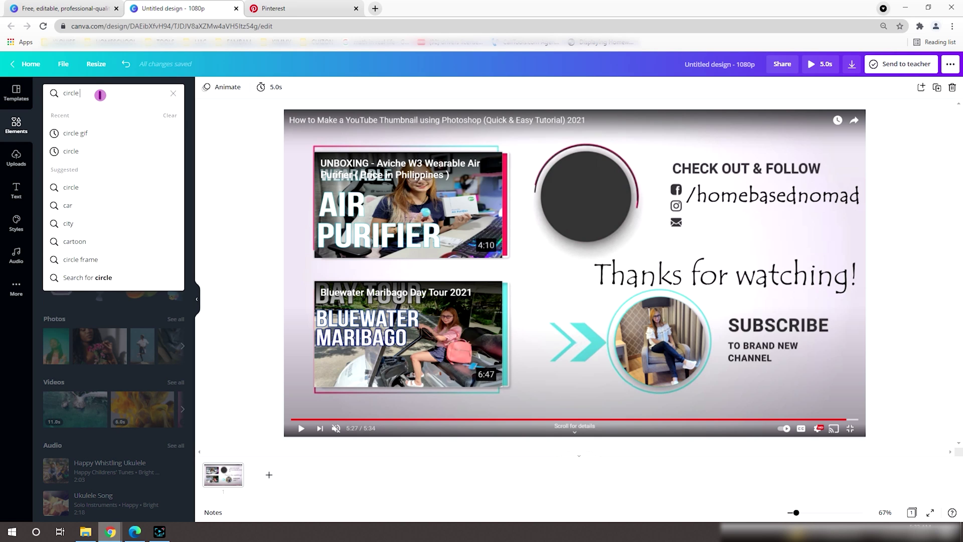
{"action": "type", "text": " gif"}
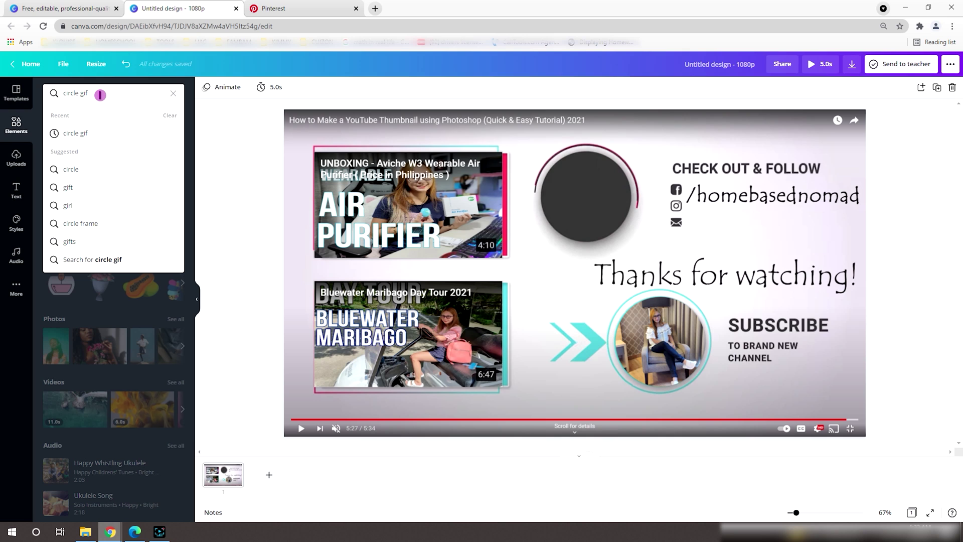
{"action": "left_click", "coordinate": [81, 136]}
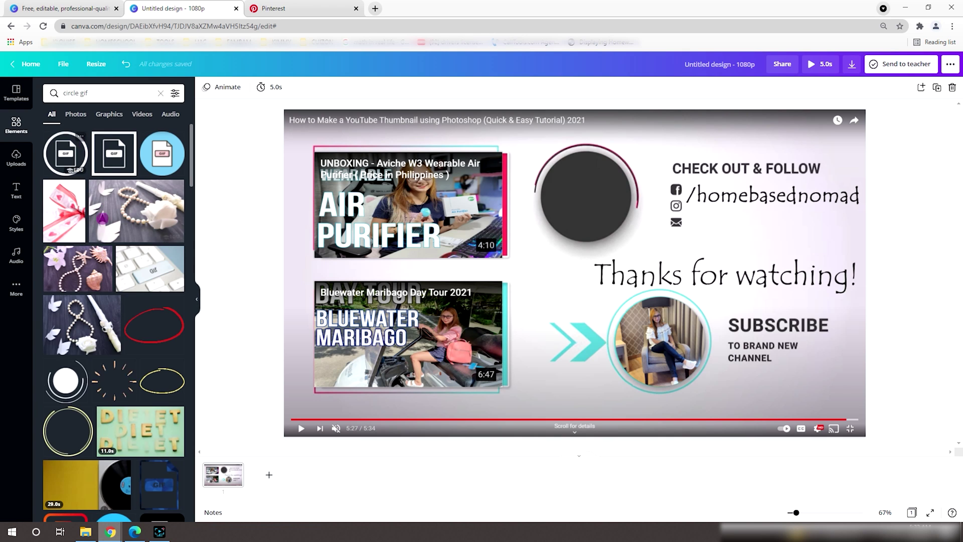
{"action": "scroll", "coordinate": [95, 216], "scroll_direction": "down", "scroll_amount": 1}
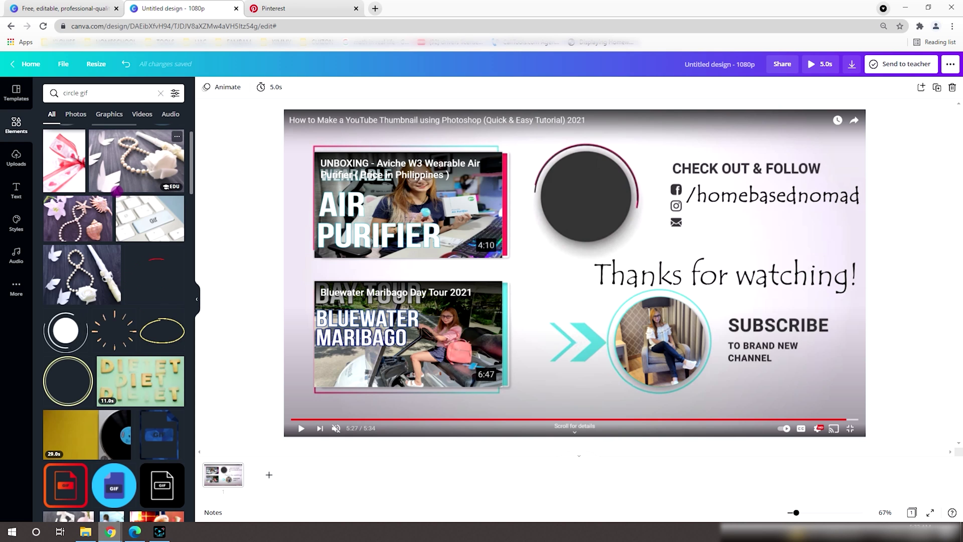
{"action": "scroll", "coordinate": [85, 251], "scroll_direction": "down", "scroll_amount": 6}
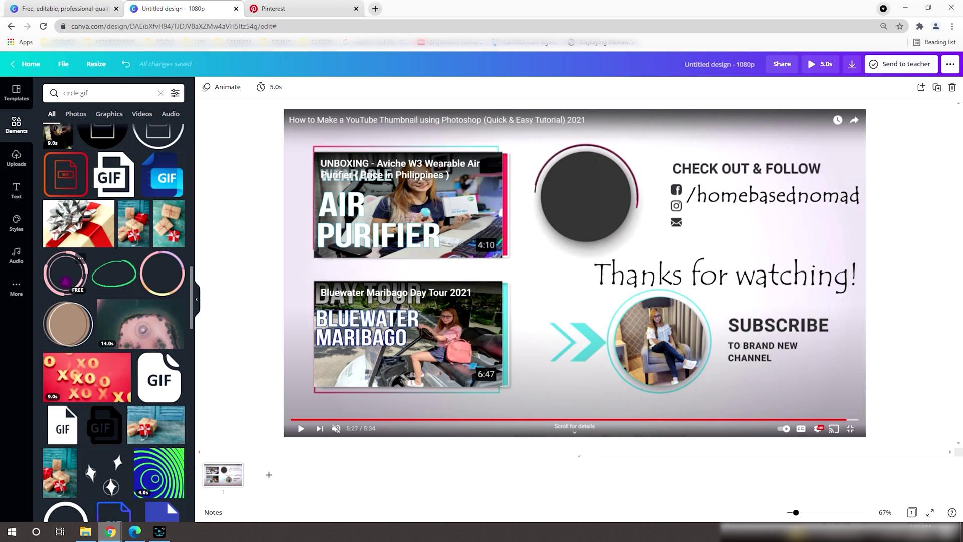
{"action": "left_click", "coordinate": [65, 274]}
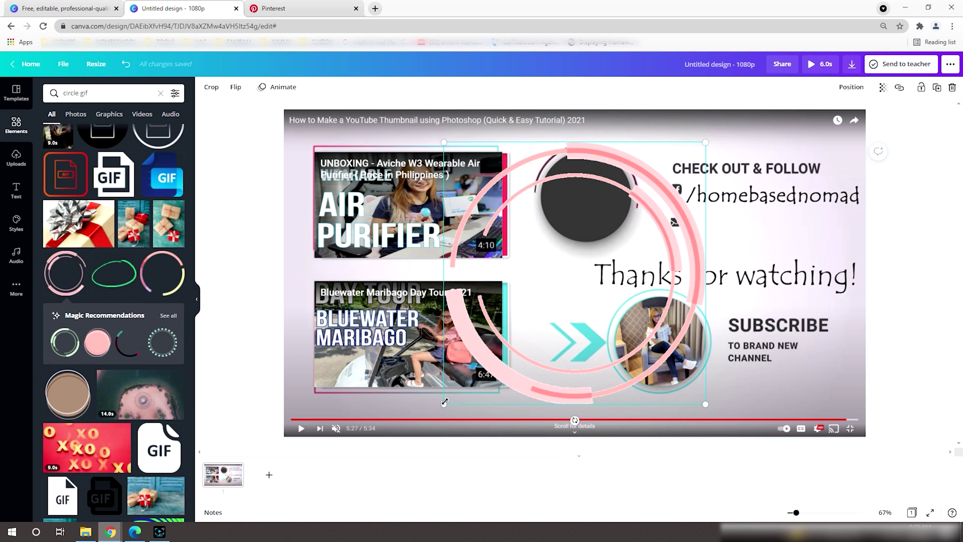
Shrink the pink ring and move it beside the lower video thumbnail.
{"action": "left_click_drag", "start_coordinate": [445, 402], "coordinate": [621, 266]}
{"action": "left_click_drag", "start_coordinate": [644, 191], "coordinate": [513, 314]}
{"action": "scroll", "coordinate": [102, 263], "scroll_direction": "up", "scroll_amount": 5}
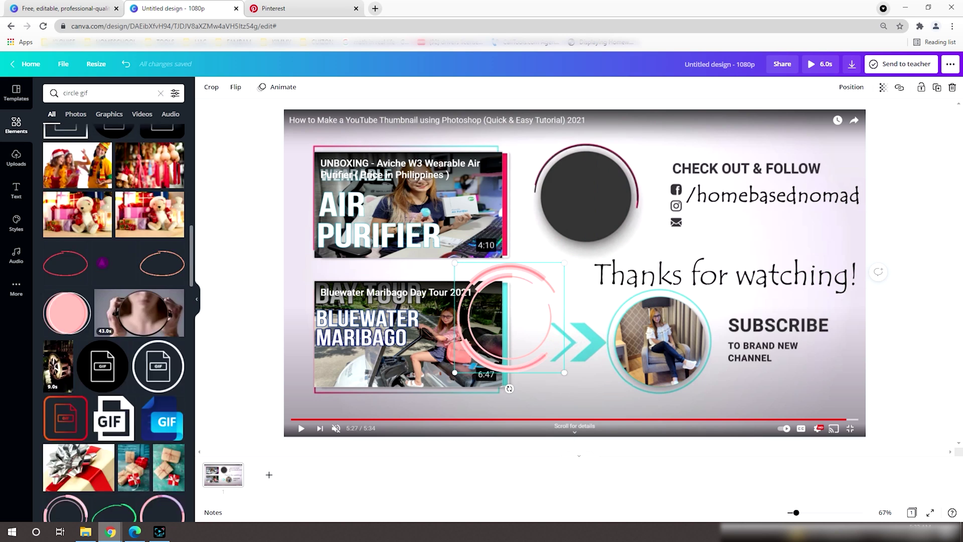
{"action": "scroll", "coordinate": [103, 263], "scroll_direction": "up", "scroll_amount": 8}
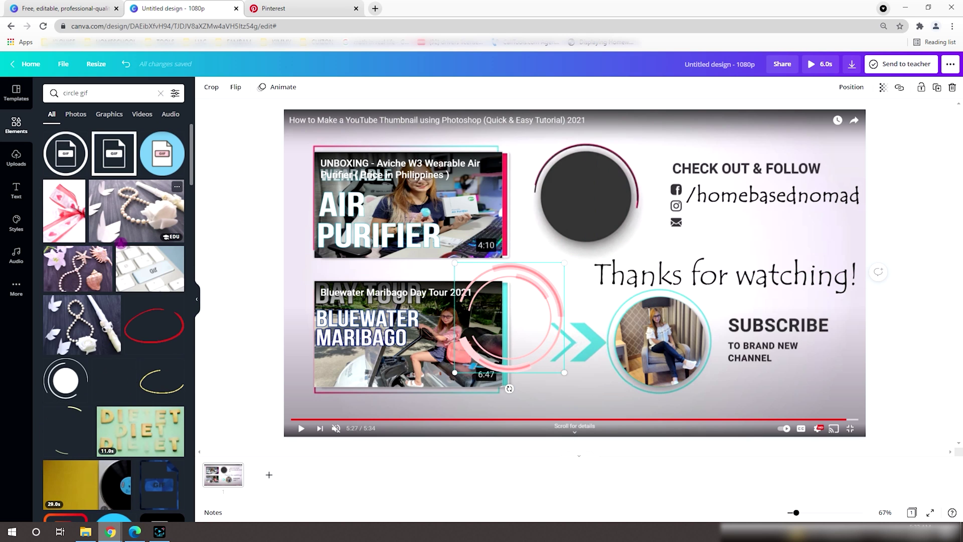
Search Elements for 'circle' and add a plain crimson circle.
{"action": "left_click", "coordinate": [114, 93]}
{"action": "key", "text": "BackSpace"}
{"action": "key", "text": "BackSpace"}
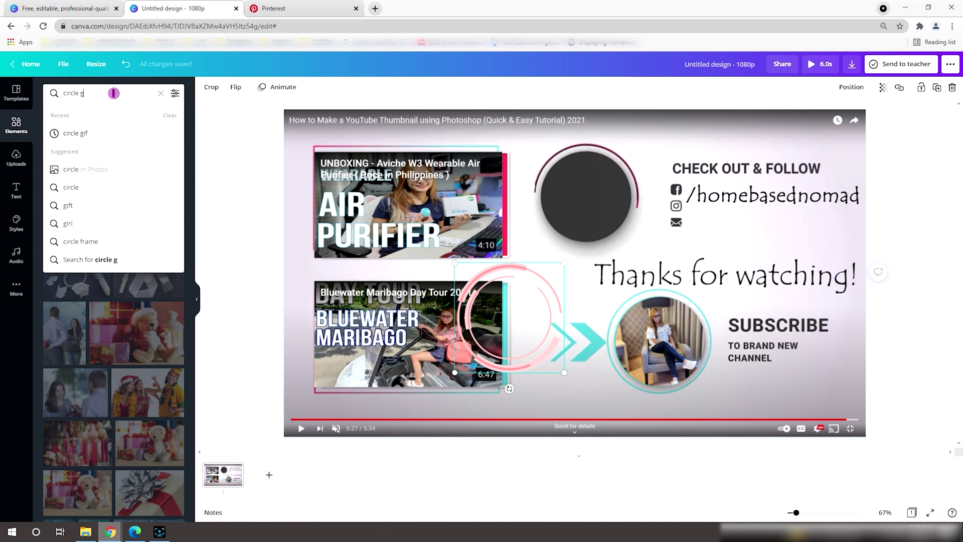
{"action": "key", "text": "BackSpace"}
{"action": "key", "text": "BackSpace"}
{"action": "key", "text": "Return"}
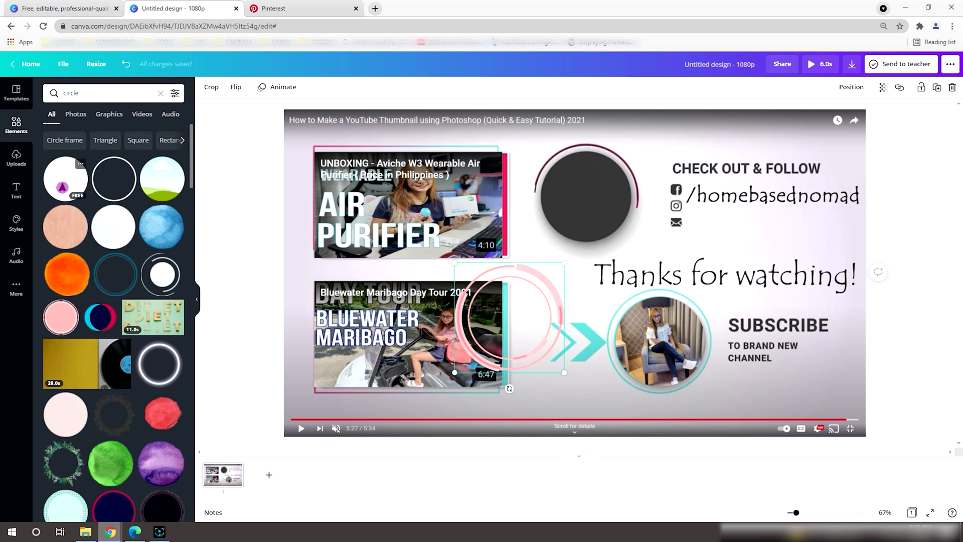
{"action": "left_click", "coordinate": [63, 185]}
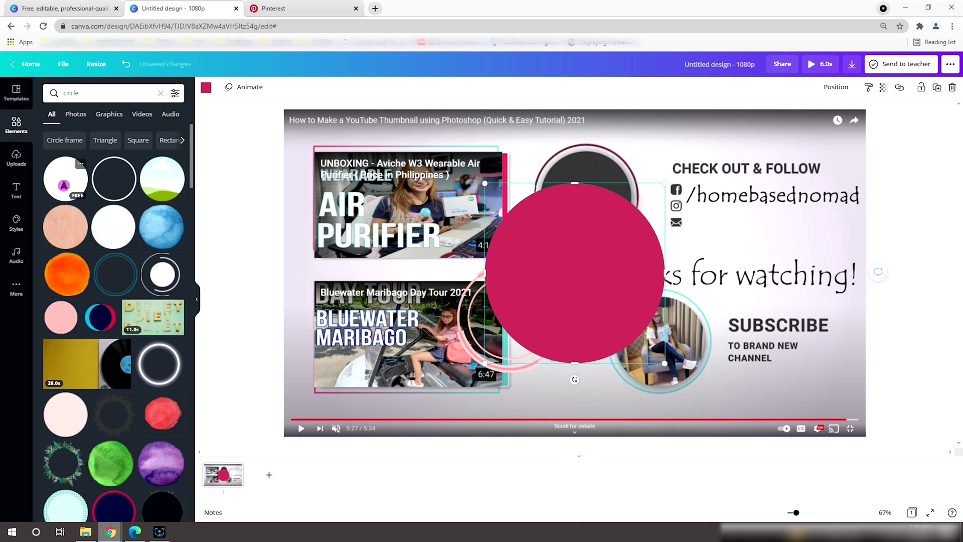
Resize the circle to 300×300 over the photo circle and wrap the pink ring around it.
{"action": "left_click_drag", "start_coordinate": [605, 287], "coordinate": [652, 336]}
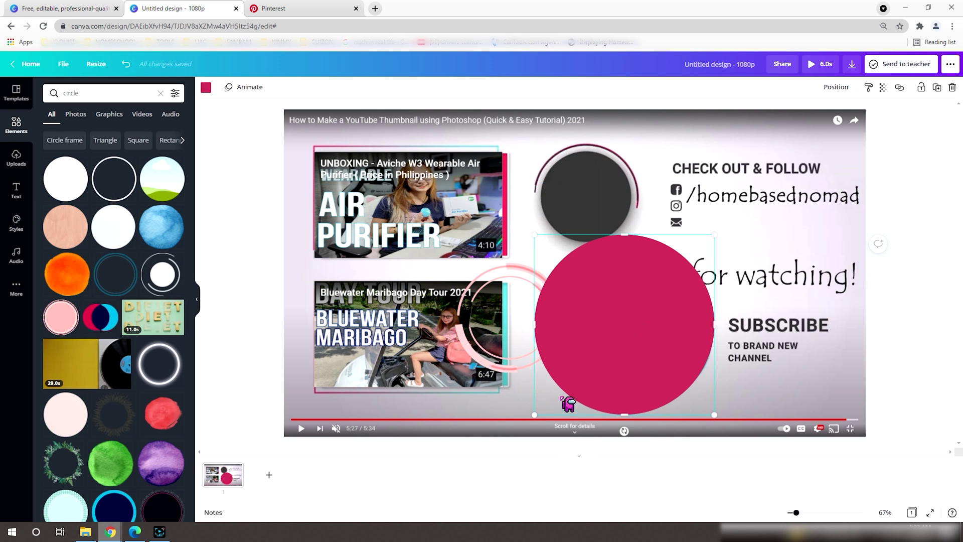
{"action": "left_click_drag", "start_coordinate": [533, 413], "coordinate": [623, 324]}
{"action": "left_click_drag", "start_coordinate": [657, 277], "coordinate": [653, 332]}
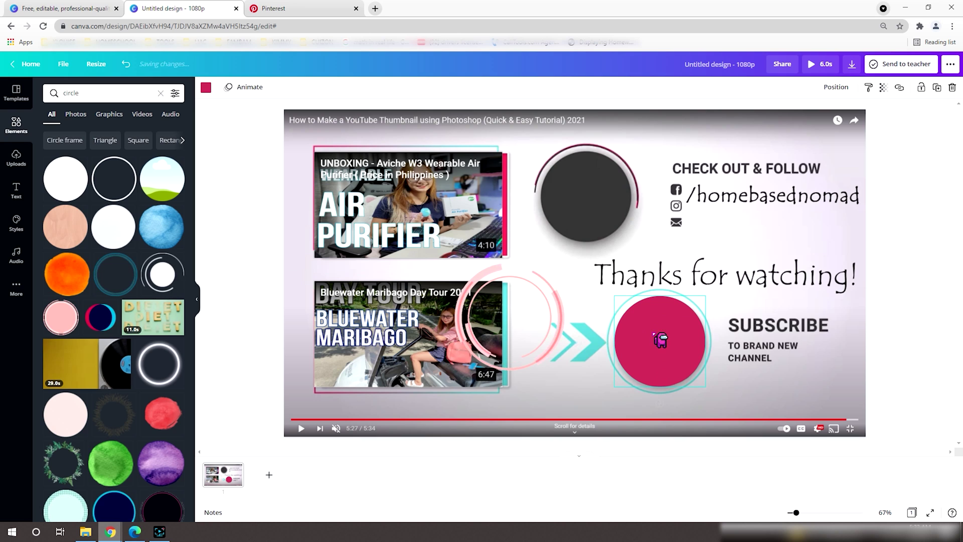
{"action": "left_click_drag", "start_coordinate": [524, 321], "coordinate": [674, 341]}
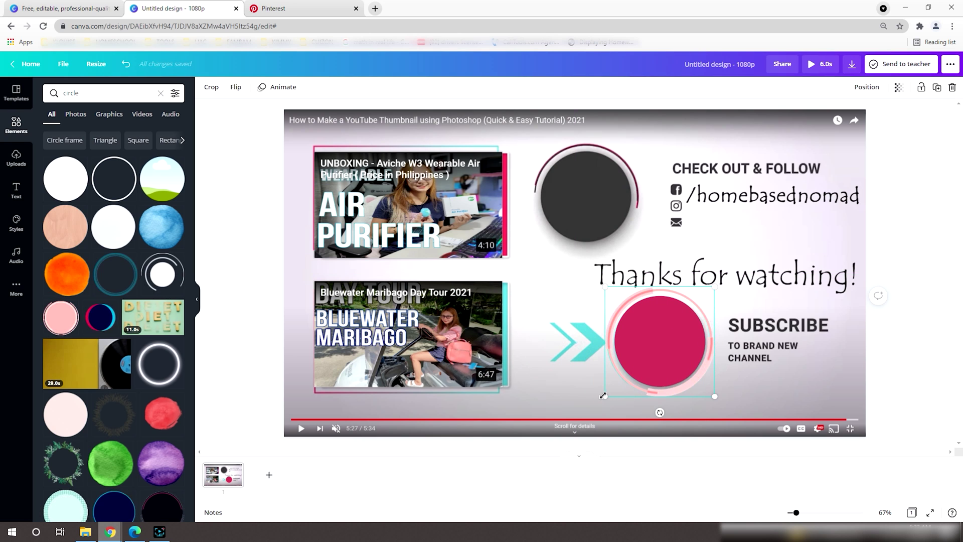
{"action": "left_click", "coordinate": [707, 284]}
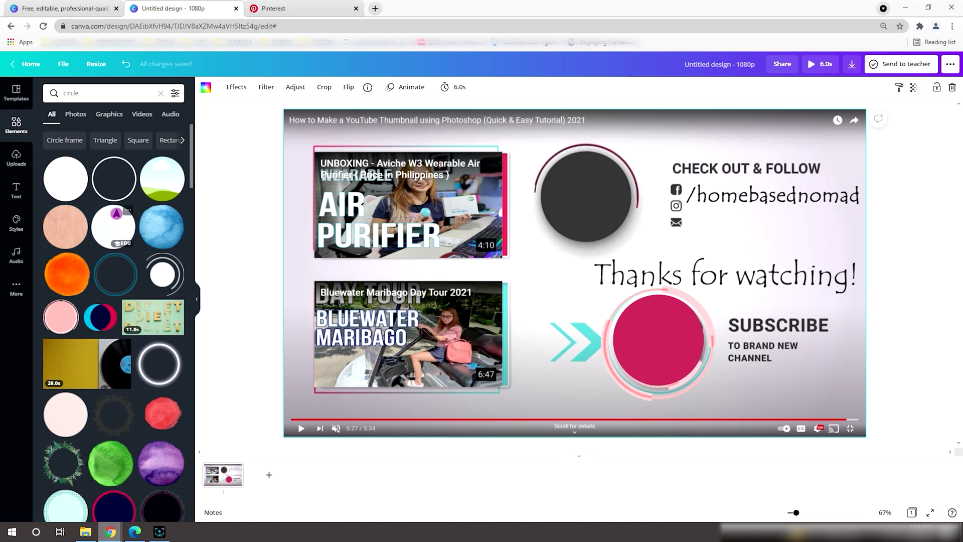
Add a rectangle outline frame from a 'rectangle' search and move it over the top thumbnail.
{"action": "left_click", "coordinate": [88, 93]}
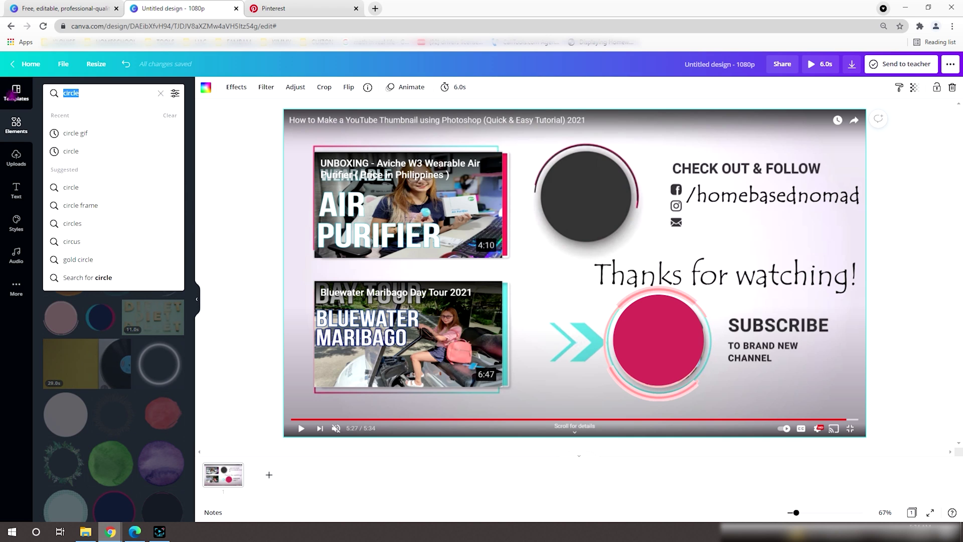
{"action": "type", "text": "rectang"}
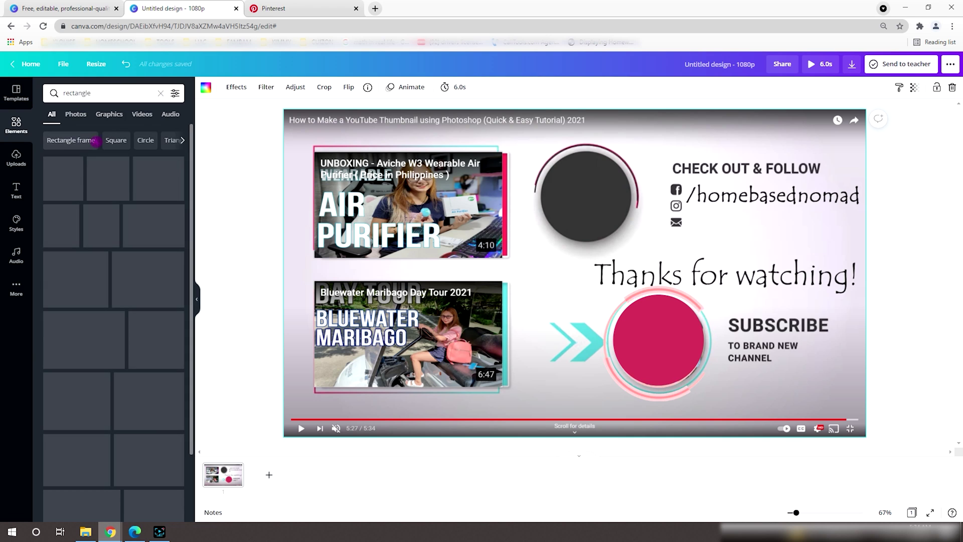
{"action": "left_click", "coordinate": [98, 140]}
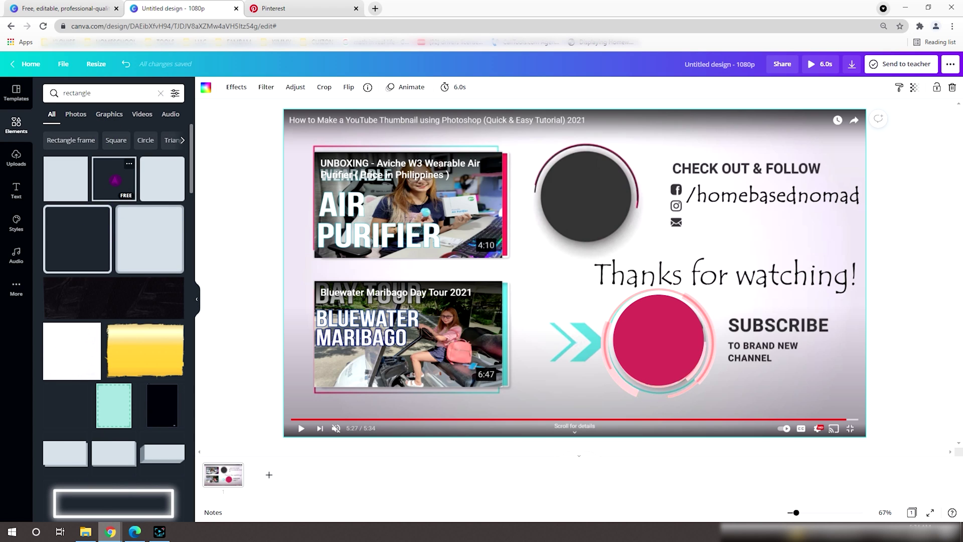
{"action": "left_click", "coordinate": [114, 179]}
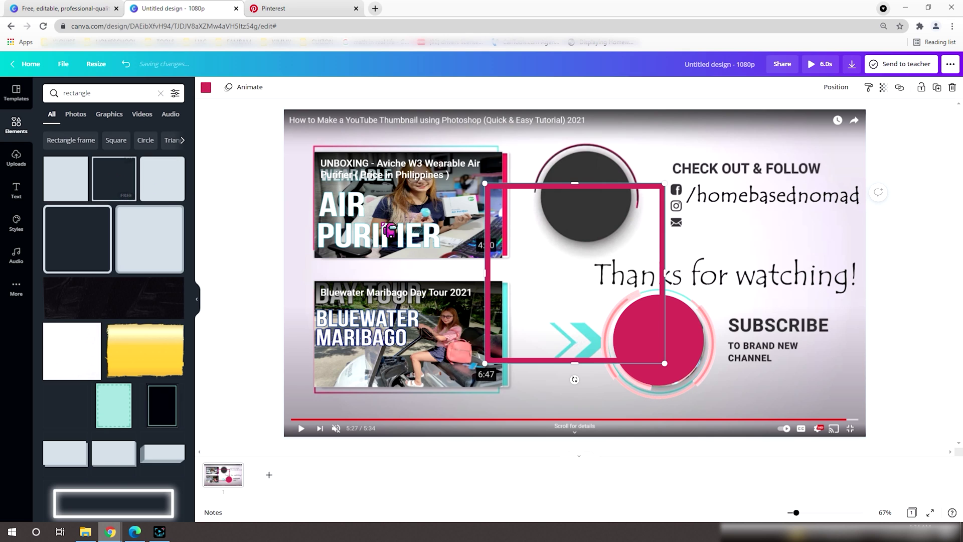
{"action": "left_click_drag", "start_coordinate": [555, 273], "coordinate": [382, 226]}
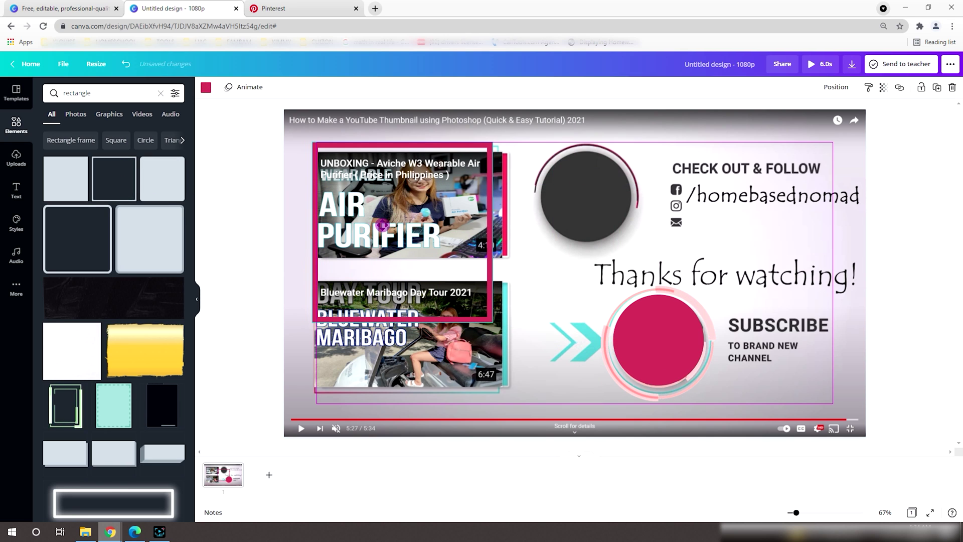
Adjust the frame's edges to about 654×387 around the AIR PURIFIER thumbnail.
{"action": "left_click_drag", "start_coordinate": [491, 230], "coordinate": [509, 231]}
{"action": "left_click_drag", "start_coordinate": [422, 318], "coordinate": [422, 264]}
{"action": "left_click_drag", "start_coordinate": [442, 226], "coordinate": [439, 224]}
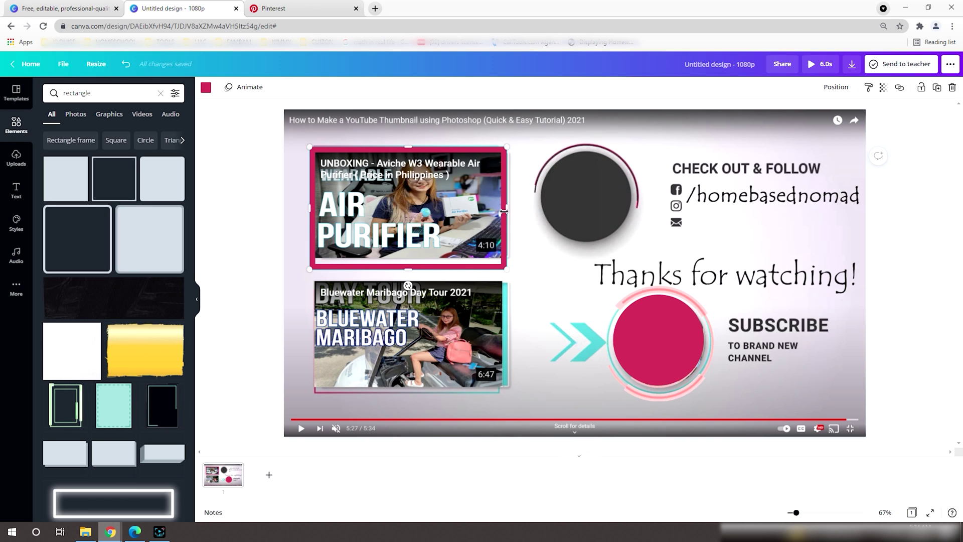
{"action": "mouse_move", "coordinate": [504, 211]}
{"action": "left_mouse_down"}
{"action": "mouse_move", "coordinate": [522, 212]}
{"action": "mouse_move", "coordinate": [506, 212]}
{"action": "left_mouse_up"}
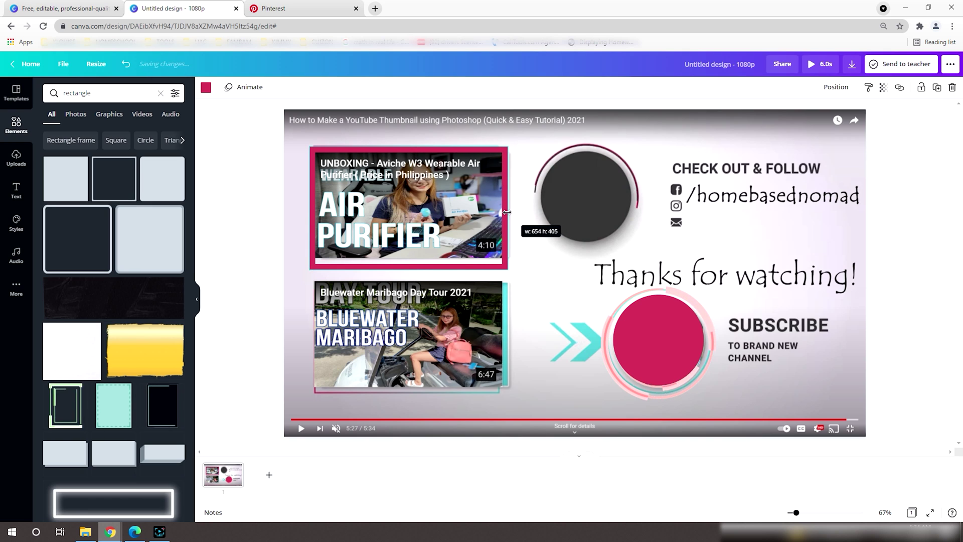
{"action": "left_click_drag", "start_coordinate": [435, 211], "coordinate": [431, 210]}
{"action": "left_click_drag", "start_coordinate": [404, 266], "coordinate": [406, 260]}
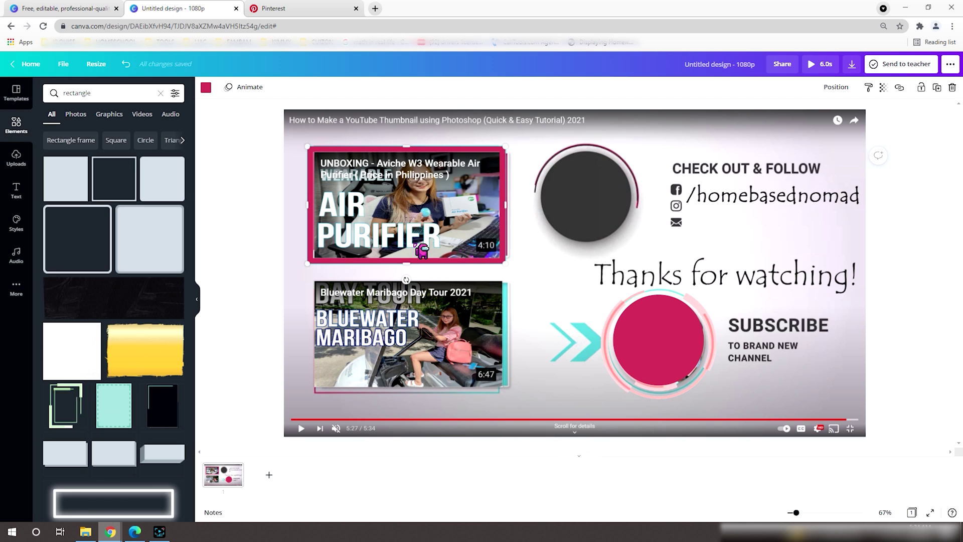
Change the thumbnail frame's colour to turquoise.
{"action": "left_click", "coordinate": [204, 94]}
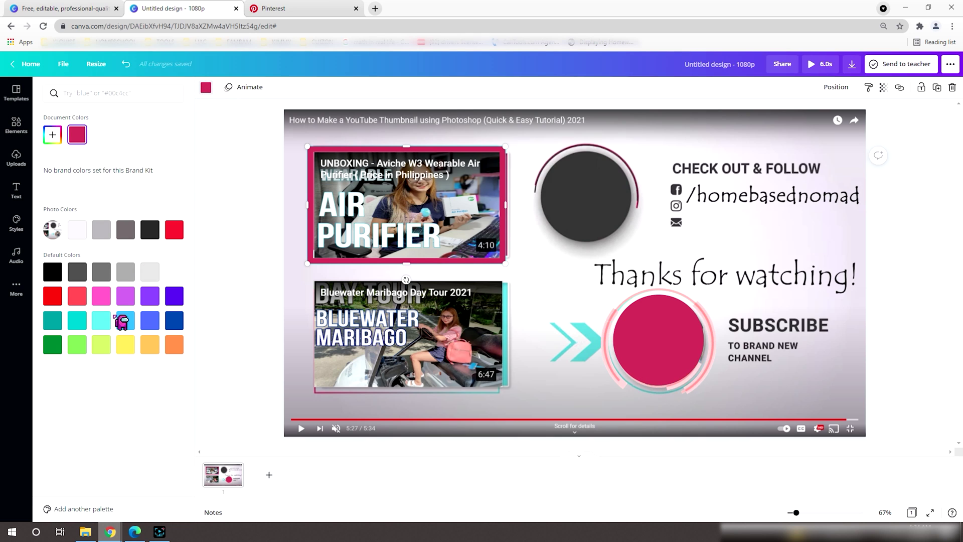
{"action": "left_click", "coordinate": [77, 320]}
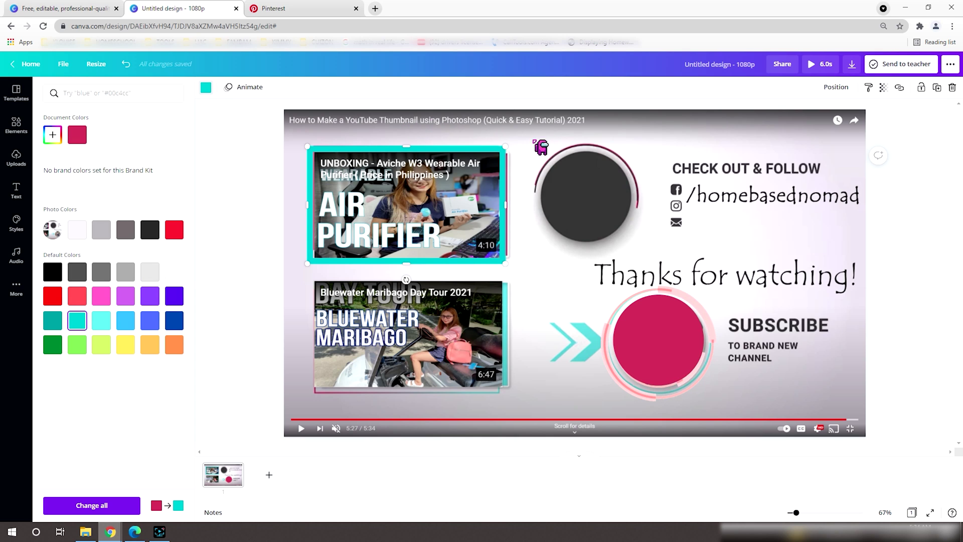
{"action": "left_click_drag", "start_coordinate": [427, 194], "coordinate": [427, 193]}
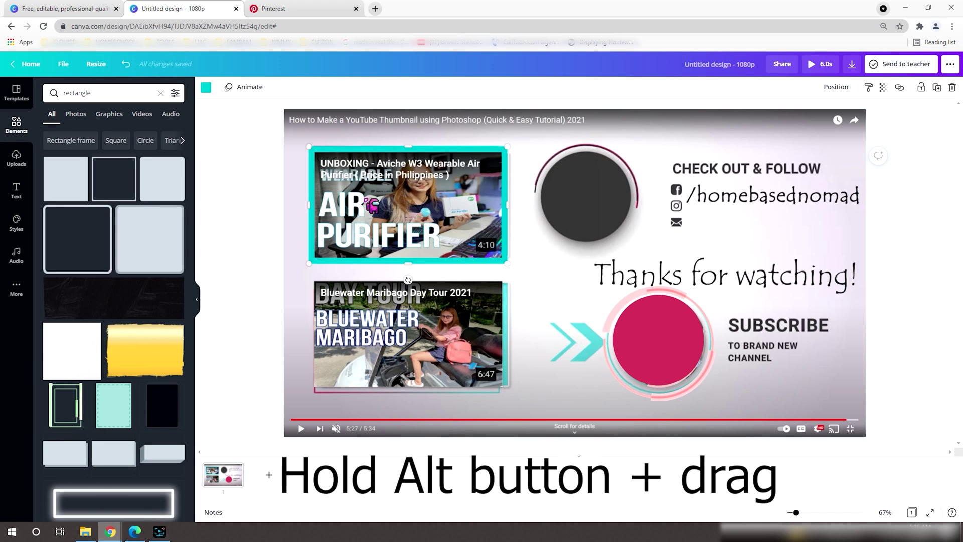
Duplicate the turquoise frame down and align it over the Bluewater Maribago thumbnail.
{"action": "left_click_drag", "start_coordinate": [445, 246], "coordinate": [445, 374]}
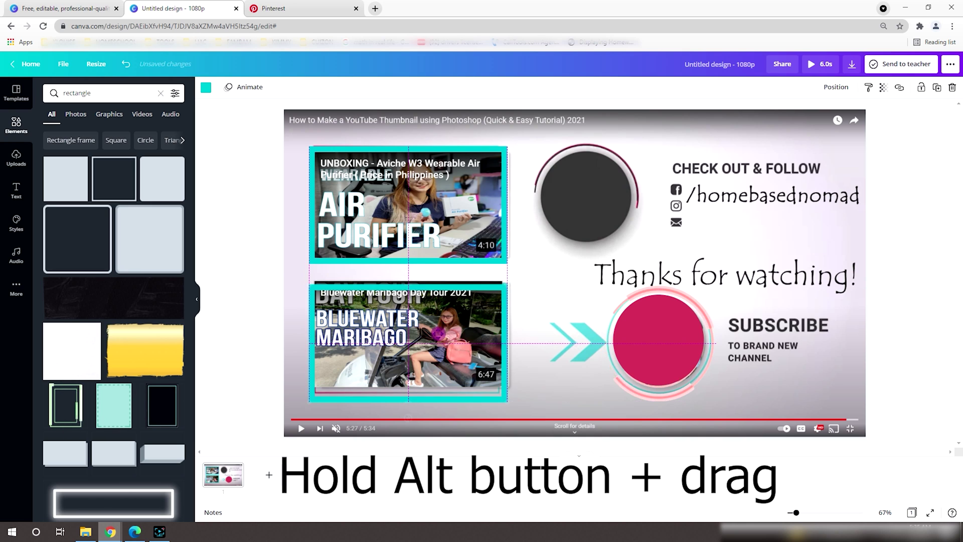
{"action": "left_click_drag", "start_coordinate": [441, 326], "coordinate": [439, 326]}
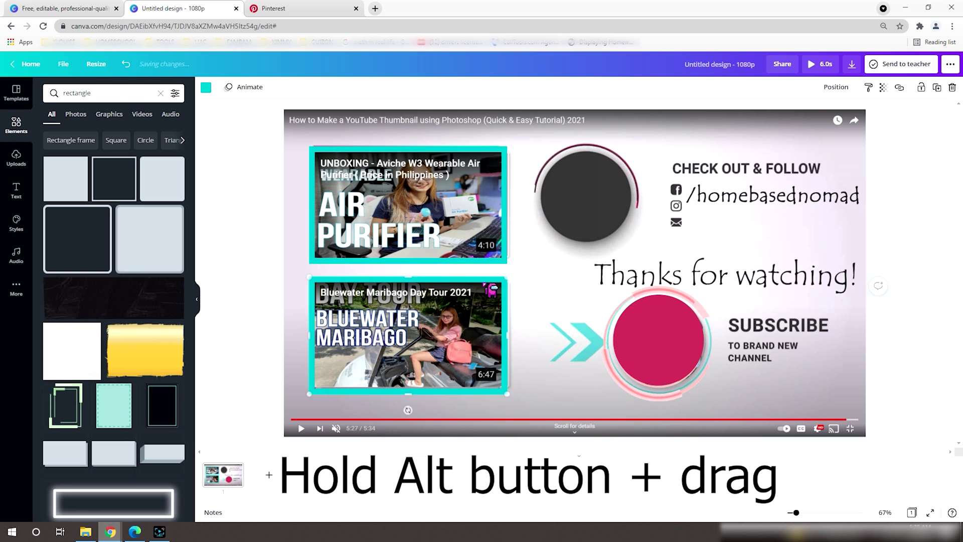
{"action": "left_click", "coordinate": [537, 237]}
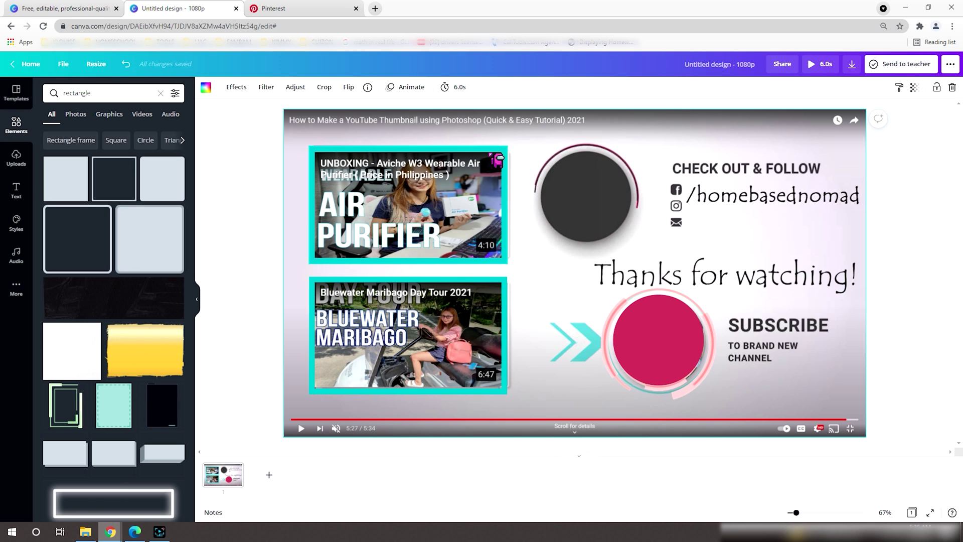
View the outro reference PNG from Pictures > SS in Photos, then close it.
{"action": "left_click", "coordinate": [85, 532]}
{"action": "left_click", "coordinate": [116, 132]}
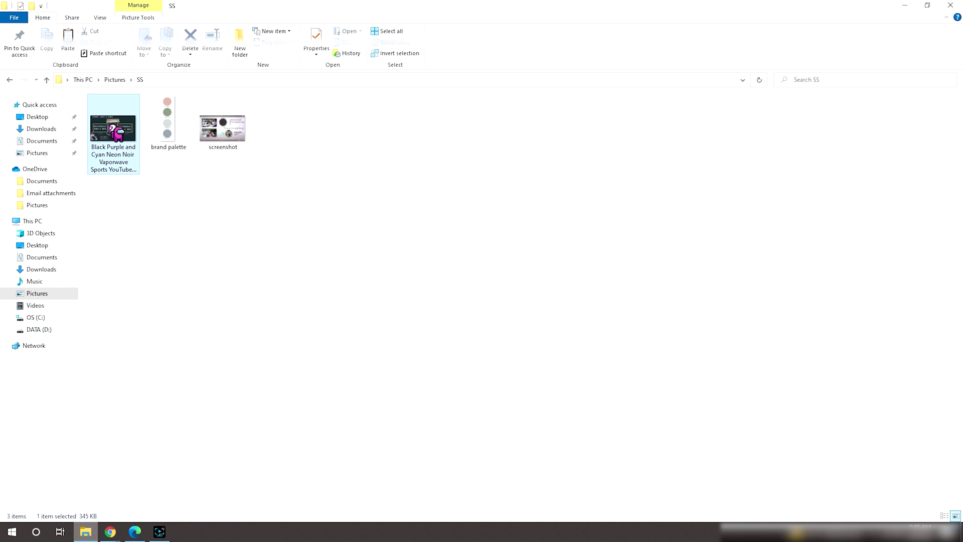
{"action": "double_click", "coordinate": [116, 131]}
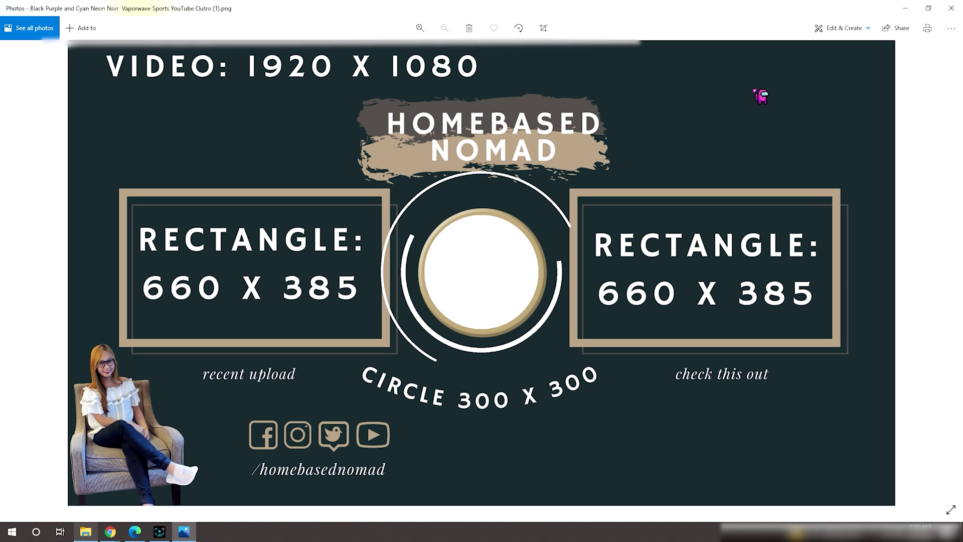
{"action": "left_click", "coordinate": [950, 15]}
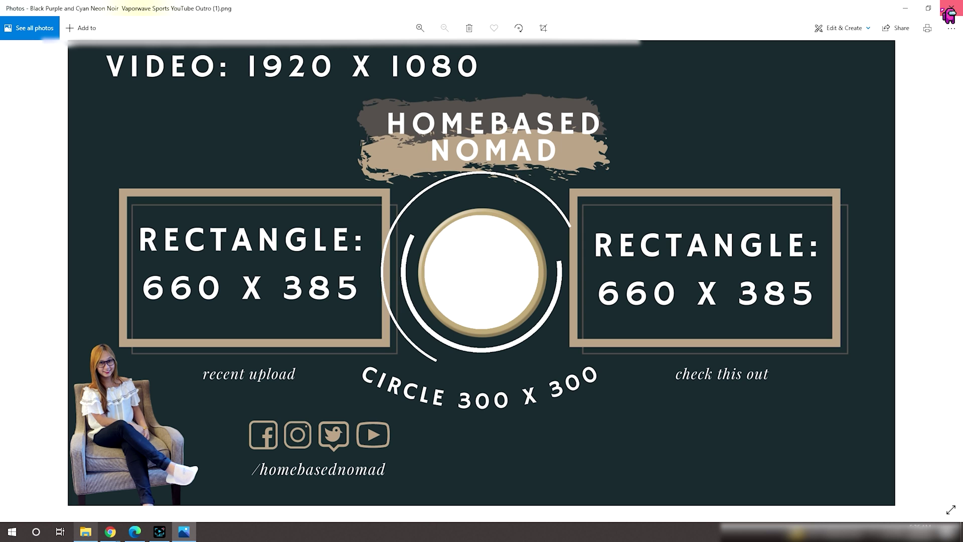
Back in Canva, search Elements for 'gradient' and add the dark blue gradient image.
{"action": "mouse_move", "coordinate": [114, 533]}
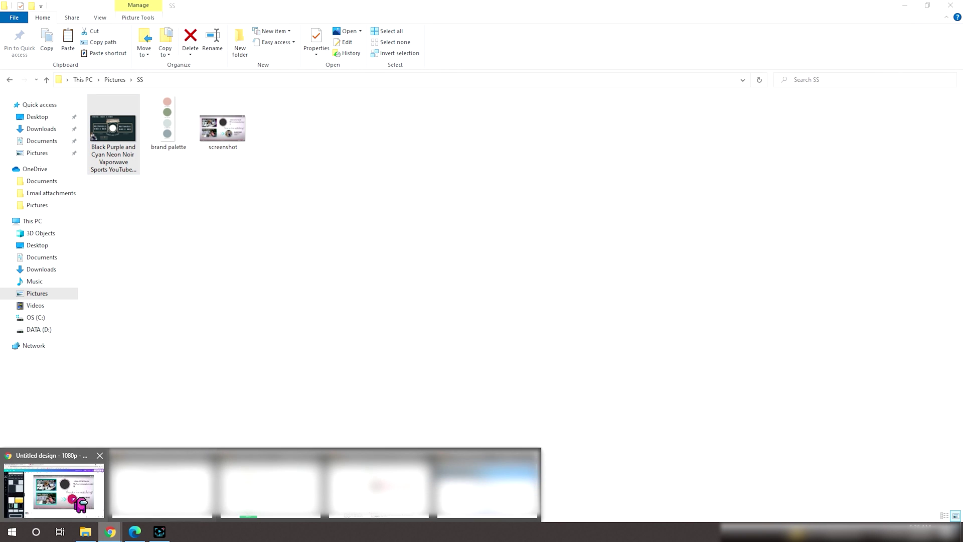
{"action": "left_click", "coordinate": [53, 489]}
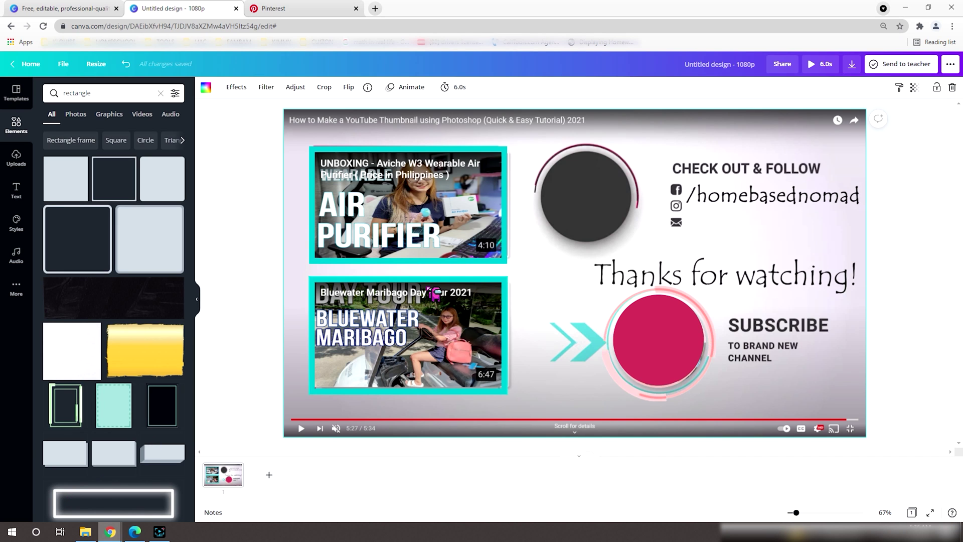
{"action": "left_click", "coordinate": [506, 147]}
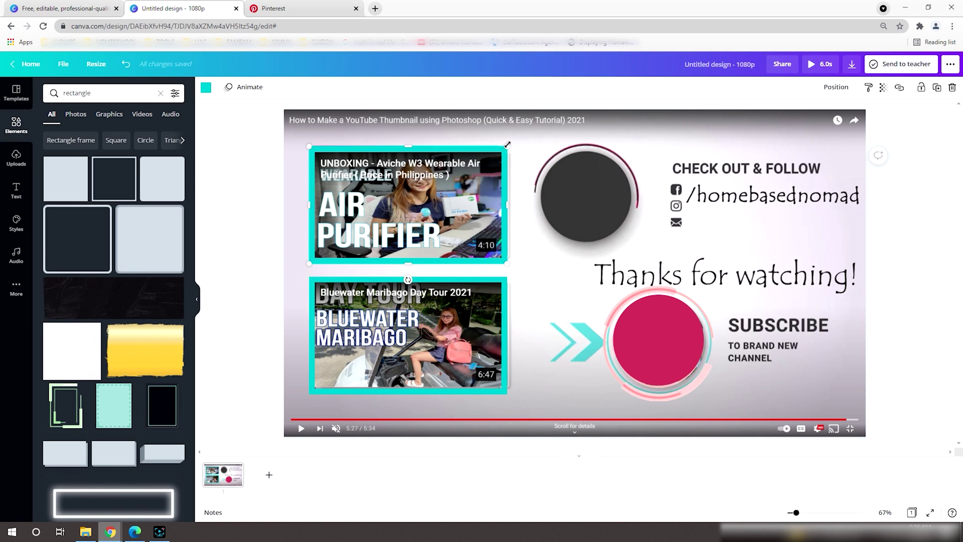
{"action": "left_click", "coordinate": [301, 209]}
{"action": "left_click", "coordinate": [114, 95]}
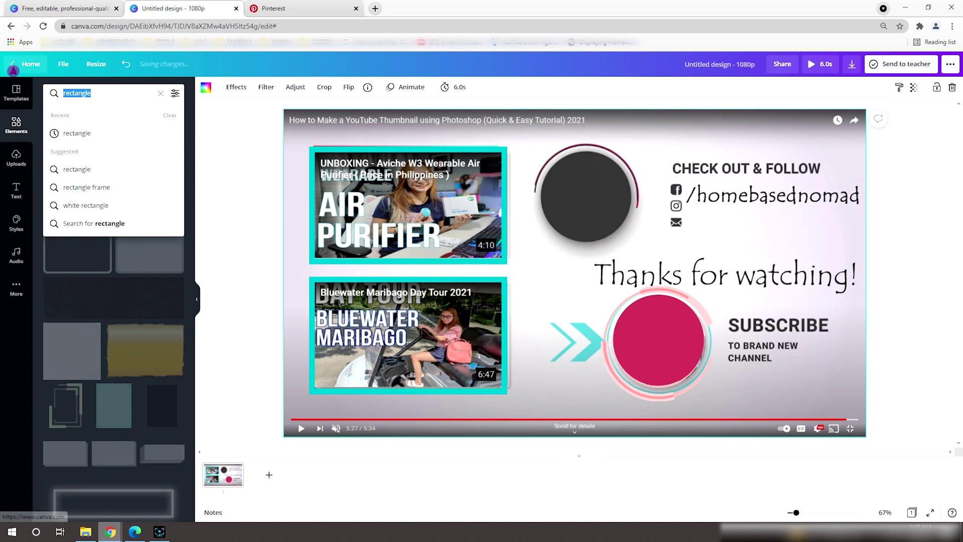
{"action": "type", "text": "grad"}
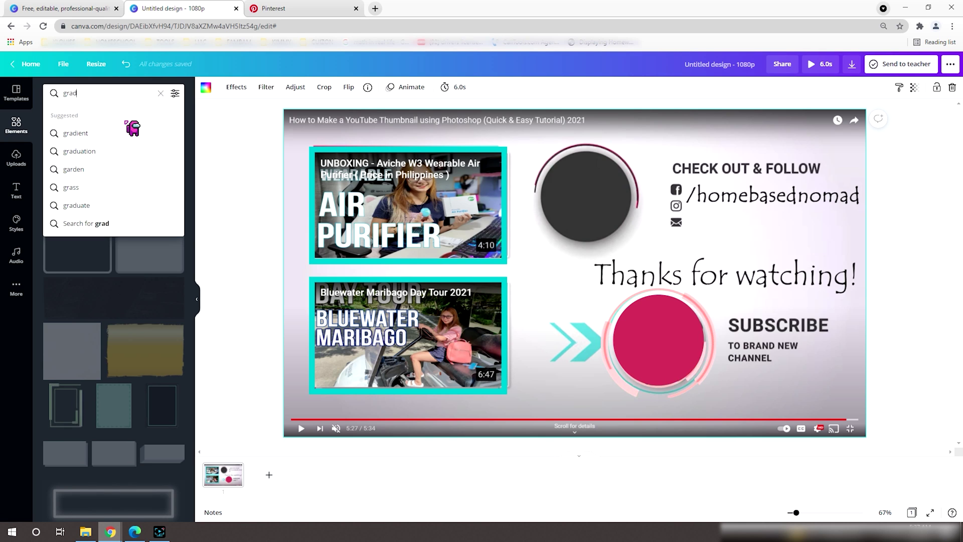
{"action": "type", "text": "ient"}
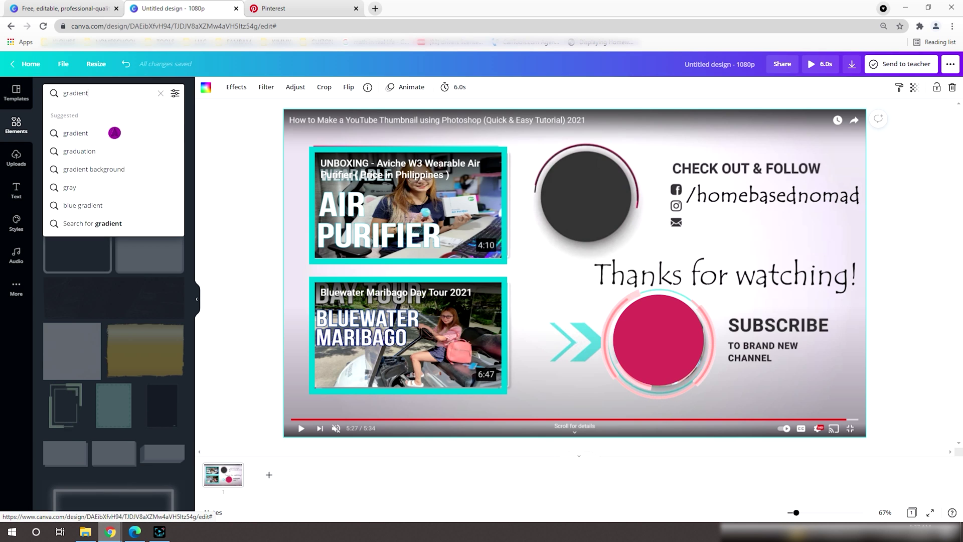
{"action": "left_click", "coordinate": [108, 153]}
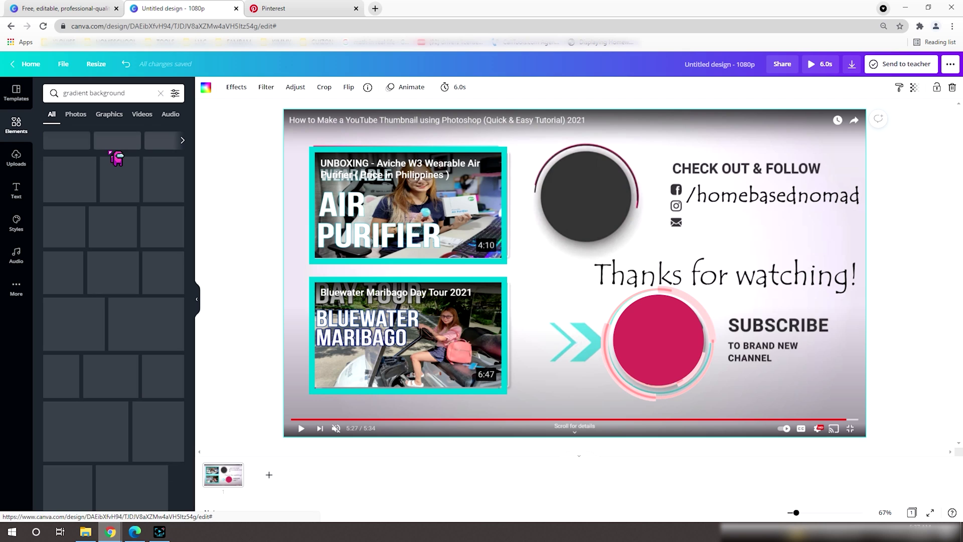
{"action": "left_click", "coordinate": [151, 227]}
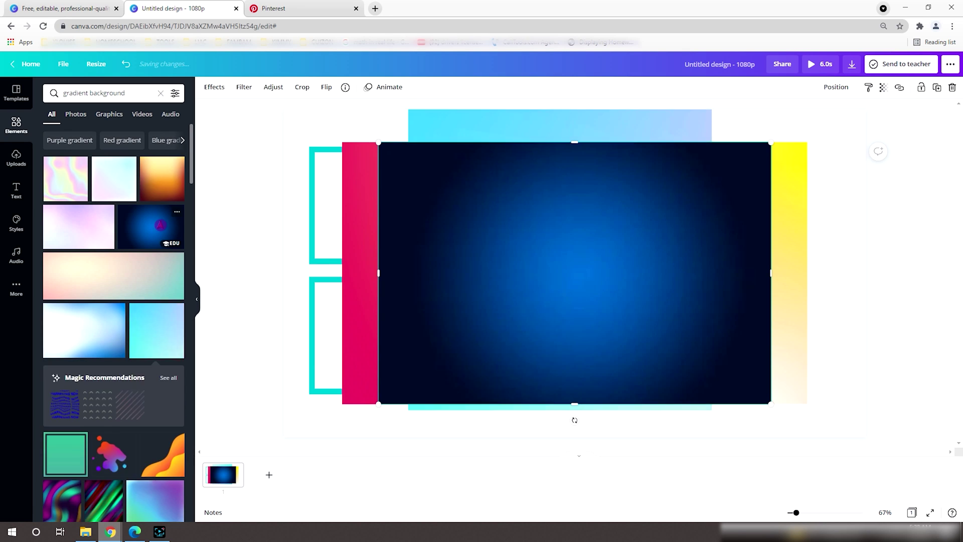
Delete the leftover cyan element, set the gradient as page background and recentre the ring.
{"action": "right_click", "coordinate": [534, 254]}
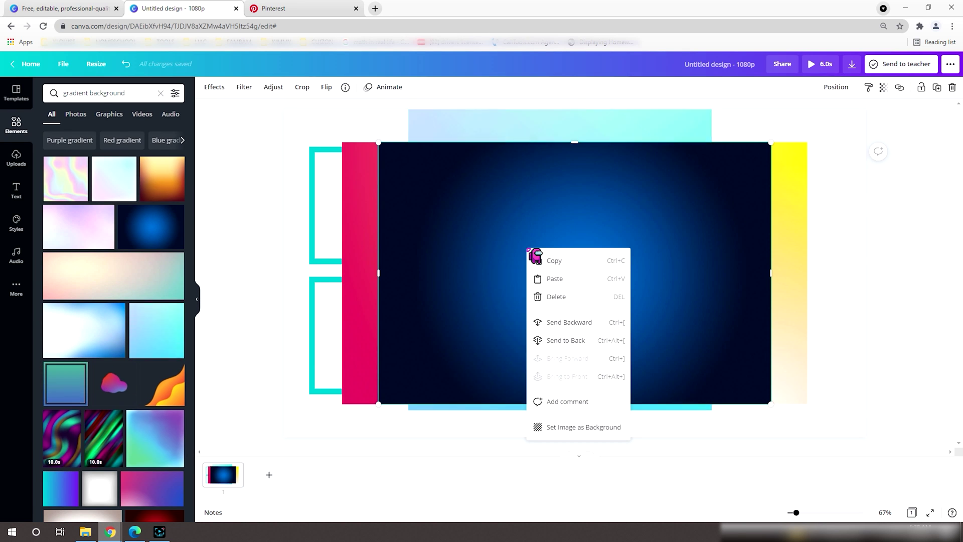
{"action": "left_click", "coordinate": [571, 120]}
{"action": "key", "text": "Delete"}
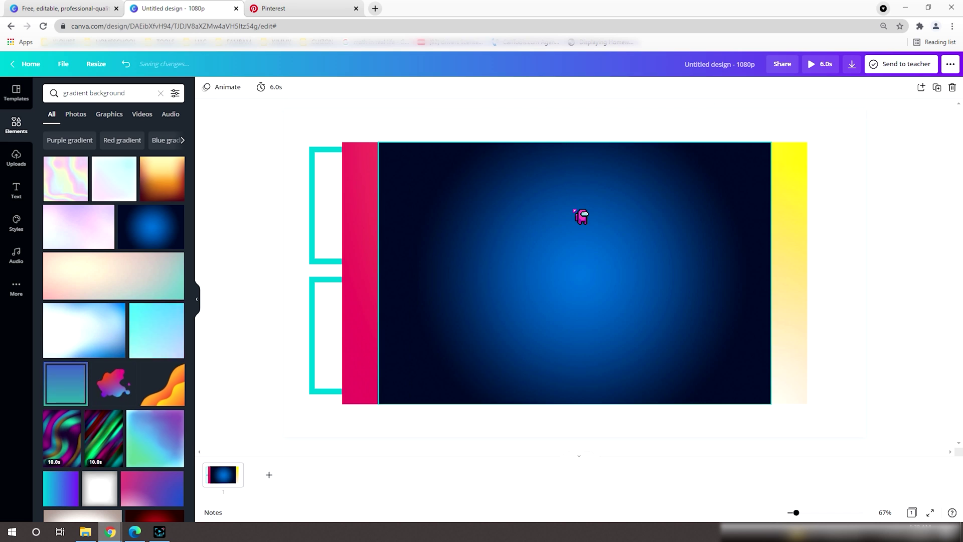
{"action": "left_click", "coordinate": [580, 214]}
{"action": "right_click", "coordinate": [574, 211]}
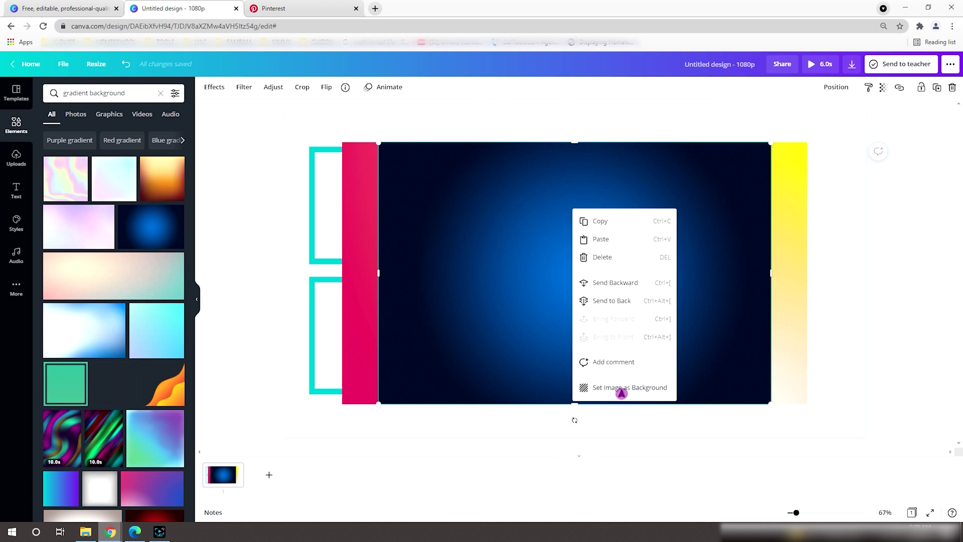
{"action": "left_click", "coordinate": [622, 387]}
{"action": "left_click_drag", "start_coordinate": [677, 340], "coordinate": [648, 282]}
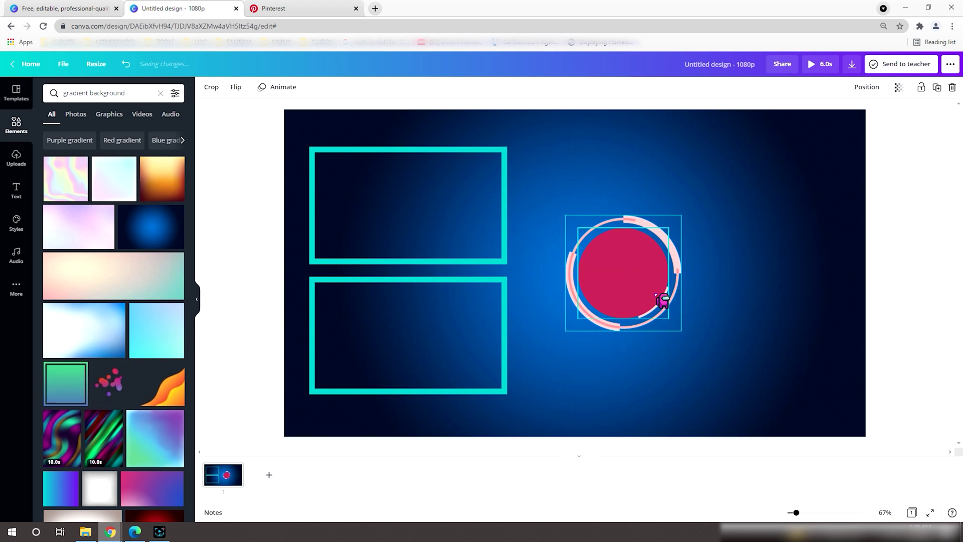
{"action": "left_click", "coordinate": [653, 380]}
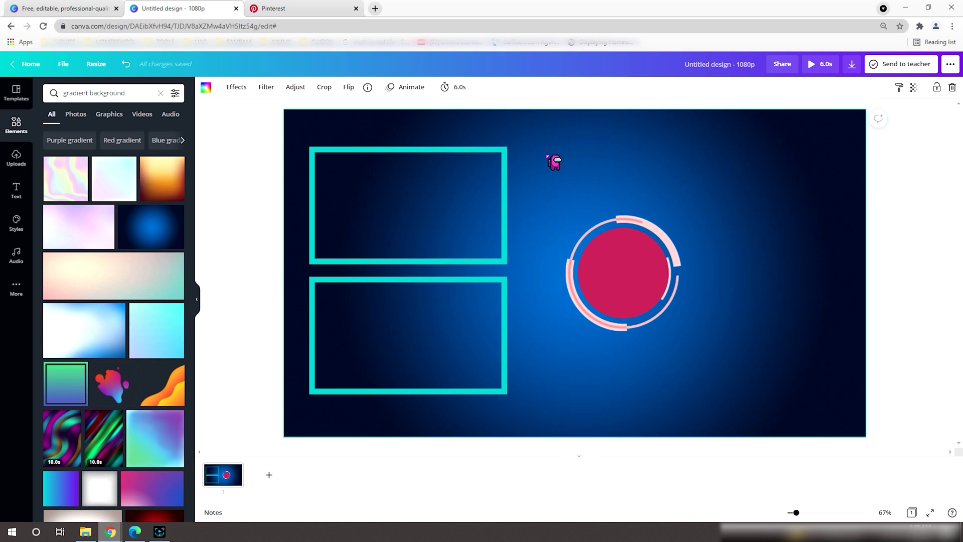
Add a heading at the top right and retype it as 'Thanks for watching!'.
{"action": "left_click", "coordinate": [21, 195]}
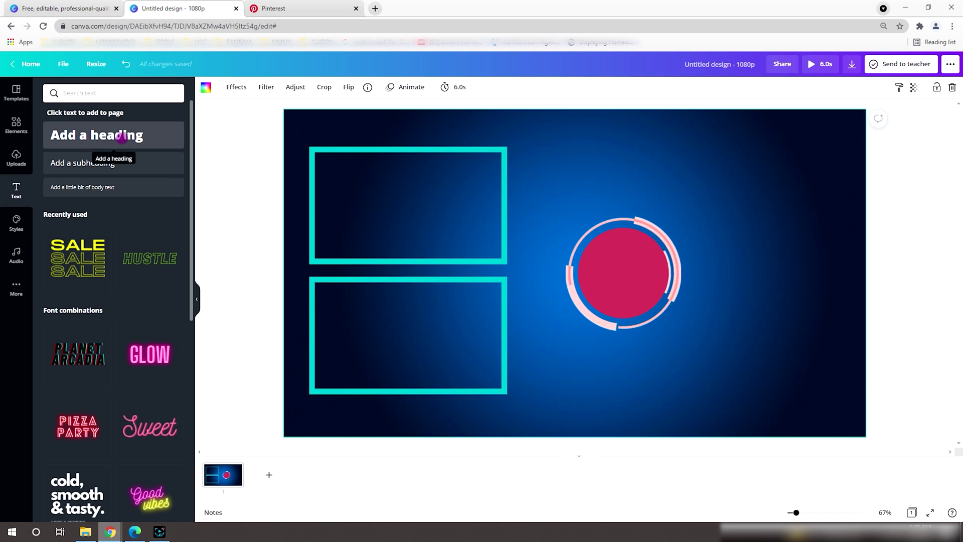
{"action": "scroll", "coordinate": [145, 256], "scroll_direction": "down", "scroll_amount": 2}
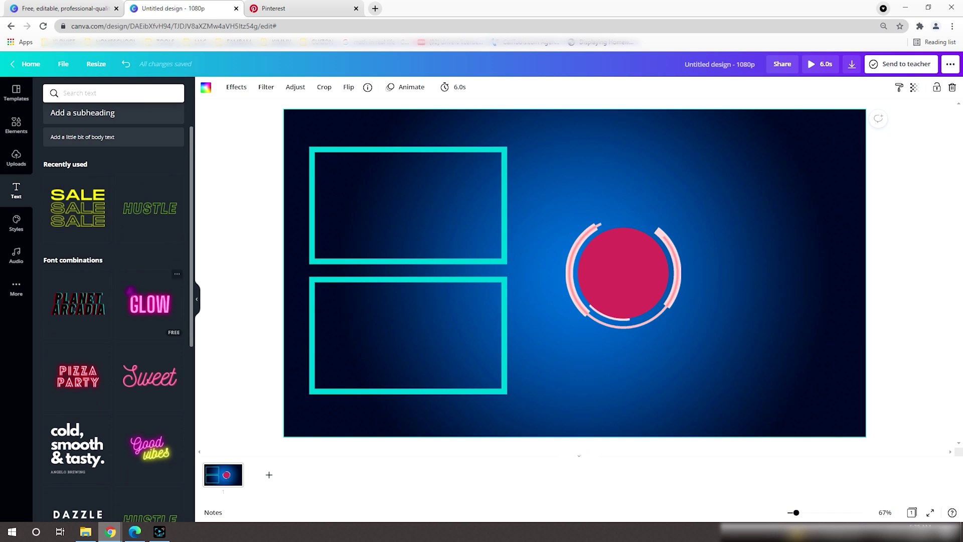
{"action": "scroll", "coordinate": [134, 284], "scroll_direction": "down", "scroll_amount": 2}
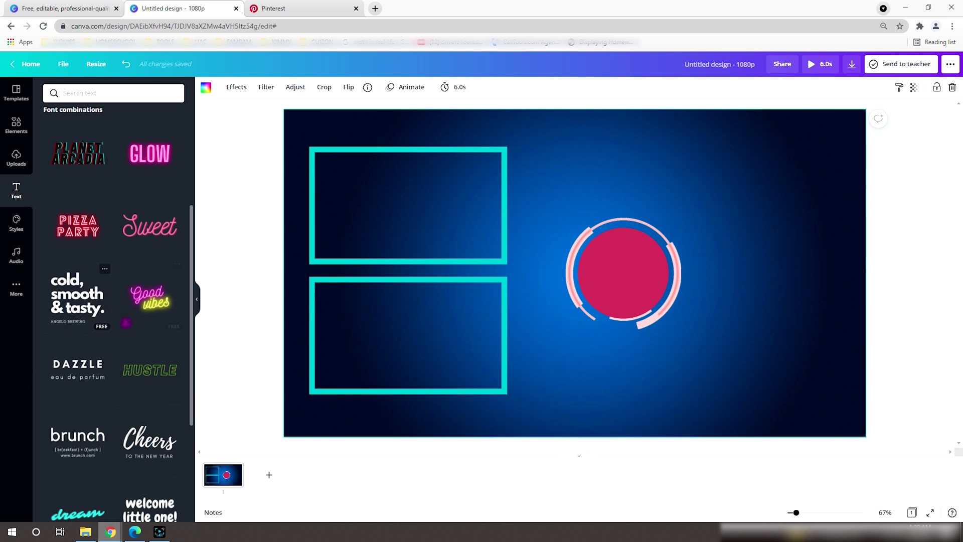
{"action": "scroll", "coordinate": [128, 311], "scroll_direction": "down", "scroll_amount": 1}
{"action": "scroll", "coordinate": [143, 273], "scroll_direction": "up", "scroll_amount": 5}
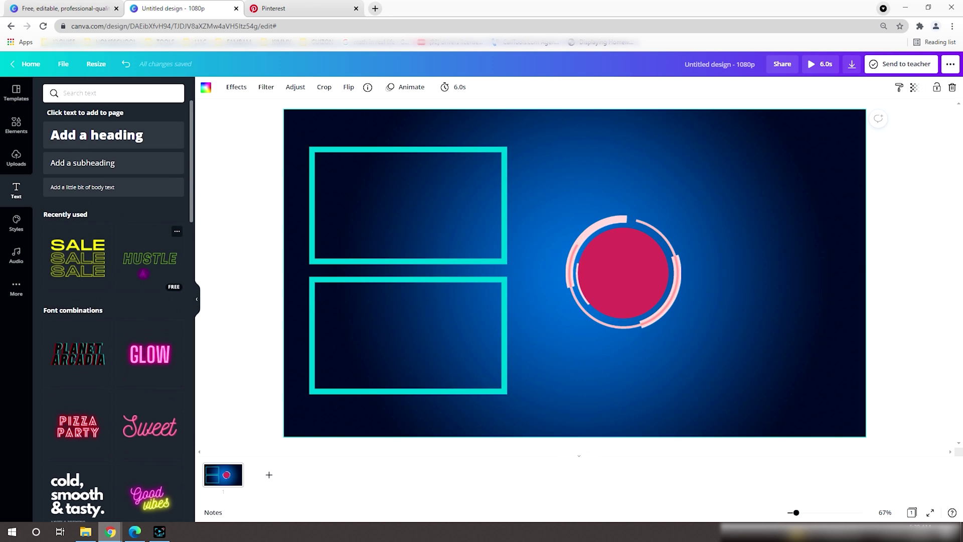
{"action": "left_click", "coordinate": [143, 133]}
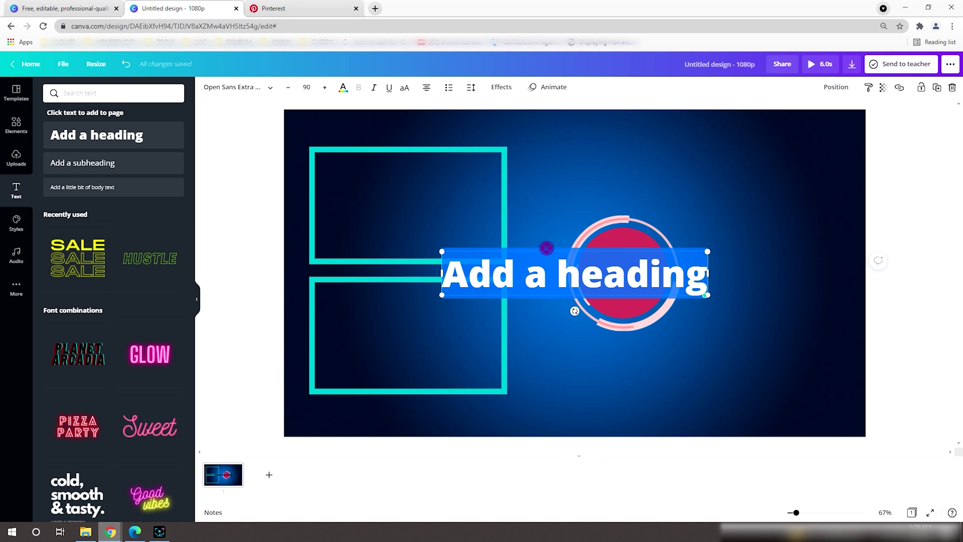
{"action": "left_click_drag", "start_coordinate": [547, 248], "coordinate": [647, 136]}
{"action": "left_click", "coordinate": [704, 154]}
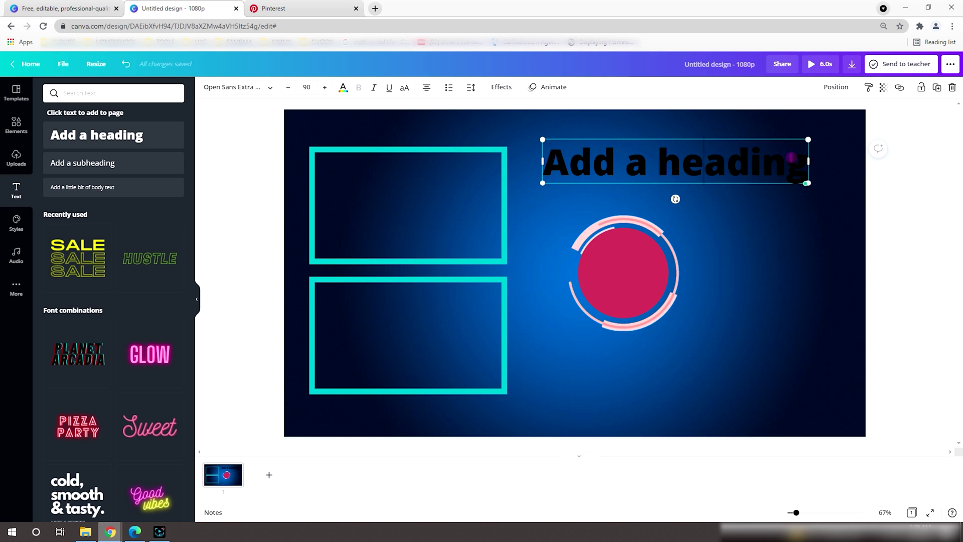
{"action": "left_click_drag", "start_coordinate": [805, 168], "coordinate": [547, 155]}
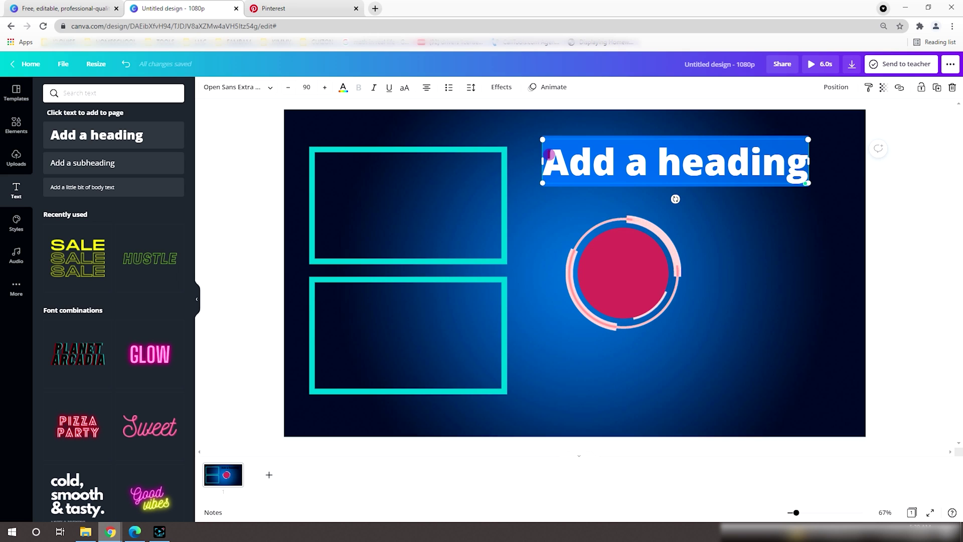
{"action": "key", "text": "BackSpace"}
{"action": "type", "text": "Thanks for"}
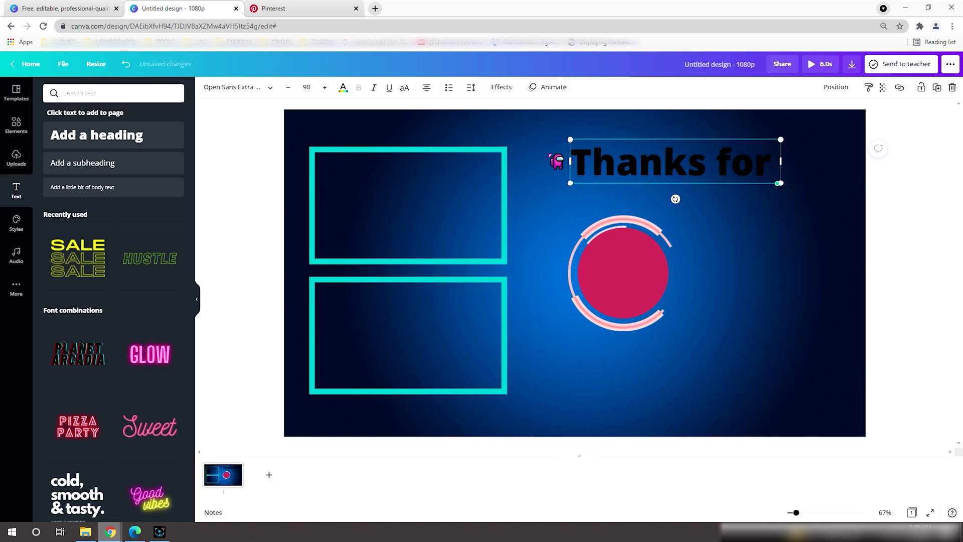
{"action": "type", "text": " watching!"}
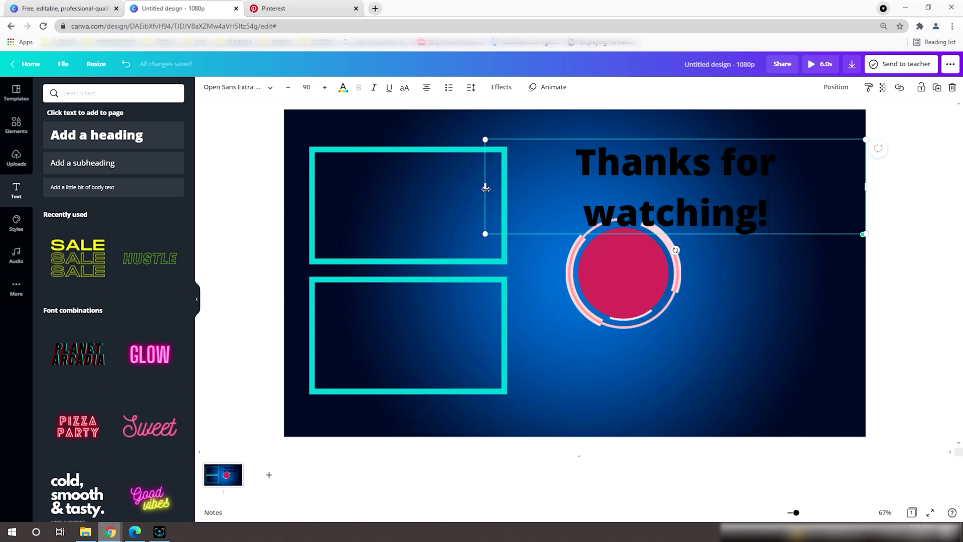
Widen the heading to fit on one line and nudge it up near the top edge.
{"action": "left_click_drag", "start_coordinate": [485, 188], "coordinate": [546, 174]}
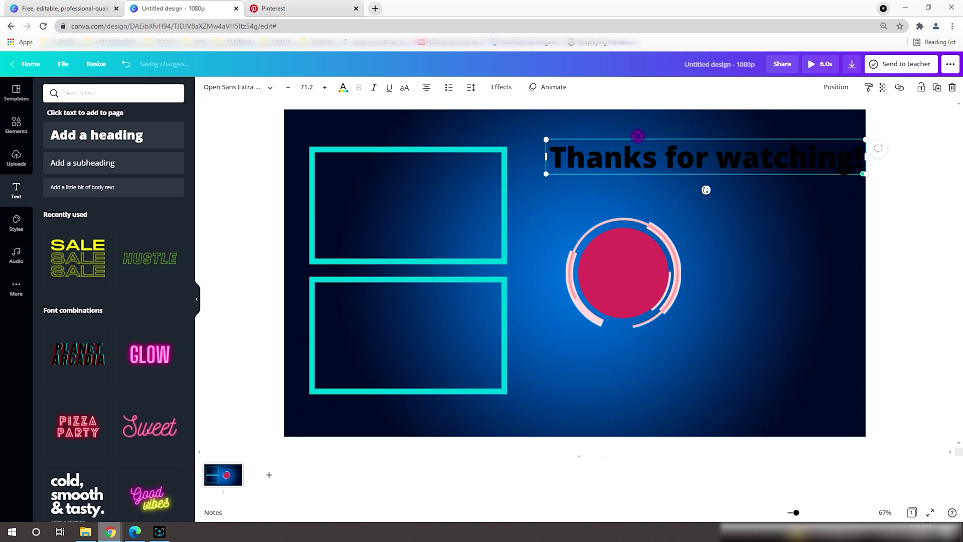
{"action": "left_click_drag", "start_coordinate": [637, 135], "coordinate": [614, 138]}
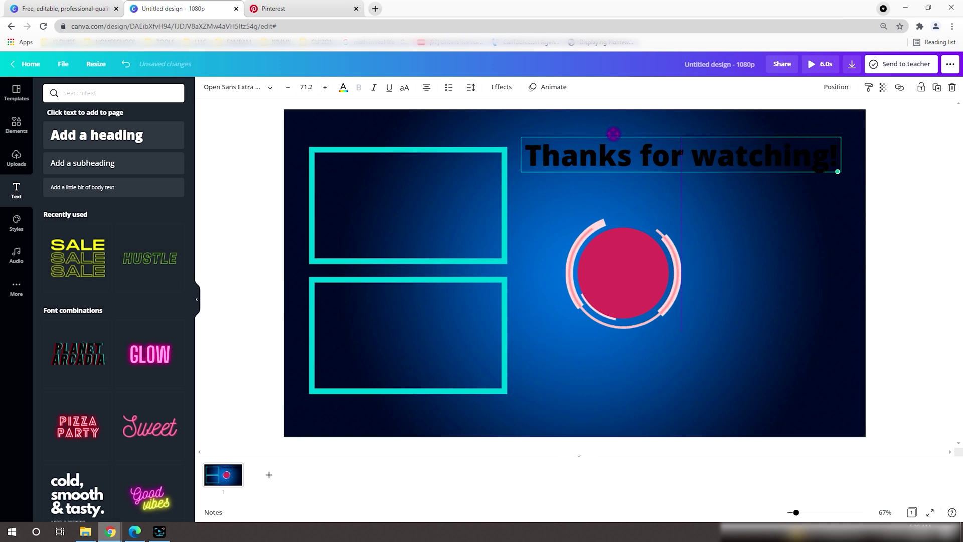
{"action": "double_click", "coordinate": [741, 148]}
{"action": "left_click_drag", "start_coordinate": [837, 157], "coordinate": [529, 149]}
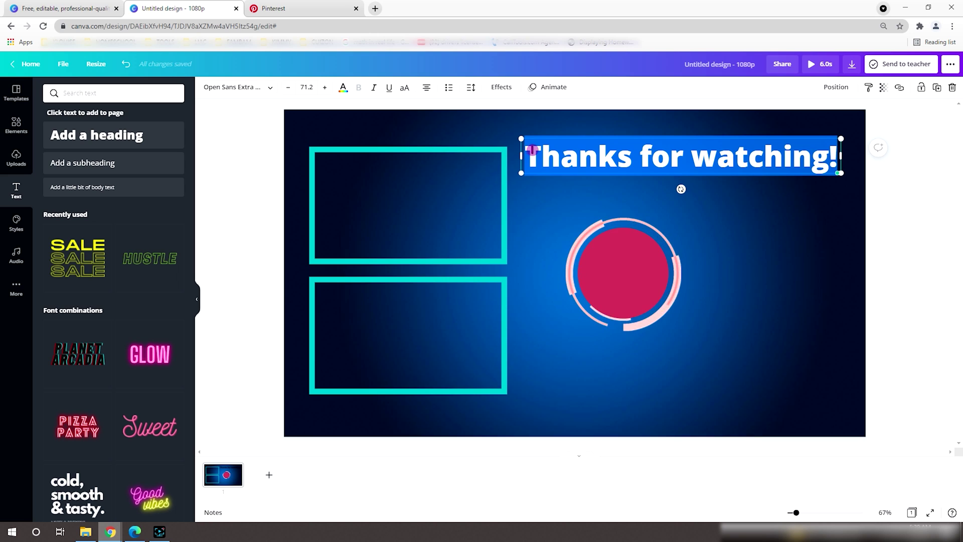
{"action": "left_click", "coordinate": [622, 157]}
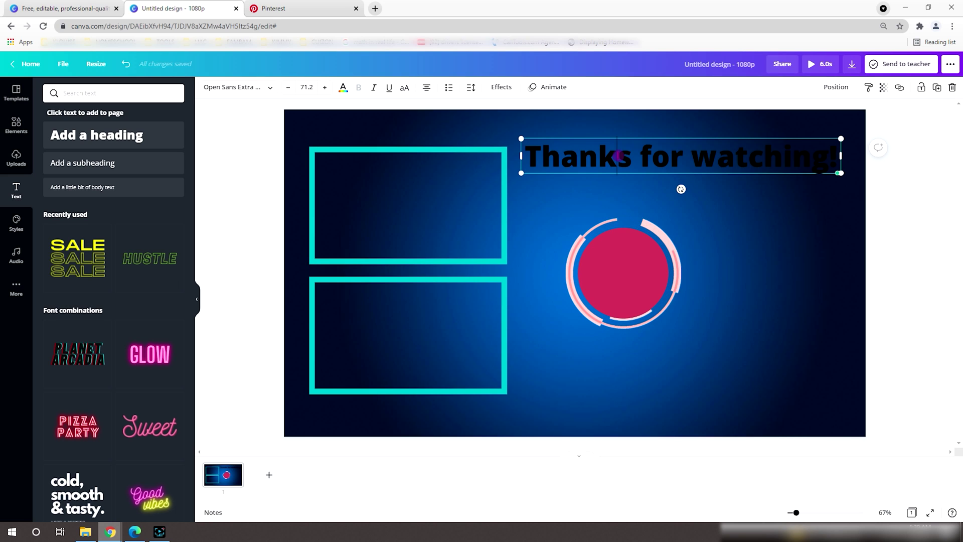
{"action": "left_click", "coordinate": [738, 200]}
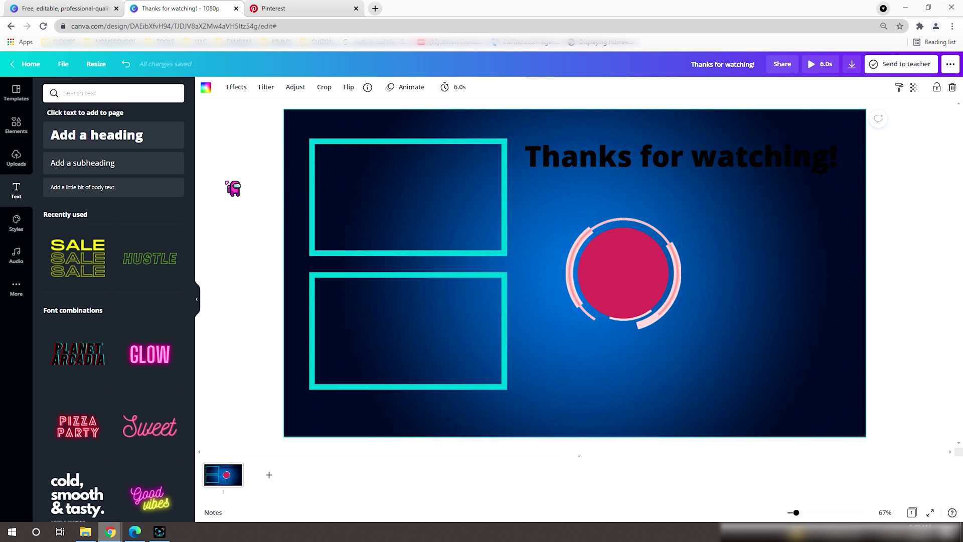
Add a small 'recent upload' subheading between the two cyan frames.
{"action": "left_click", "coordinate": [144, 161]}
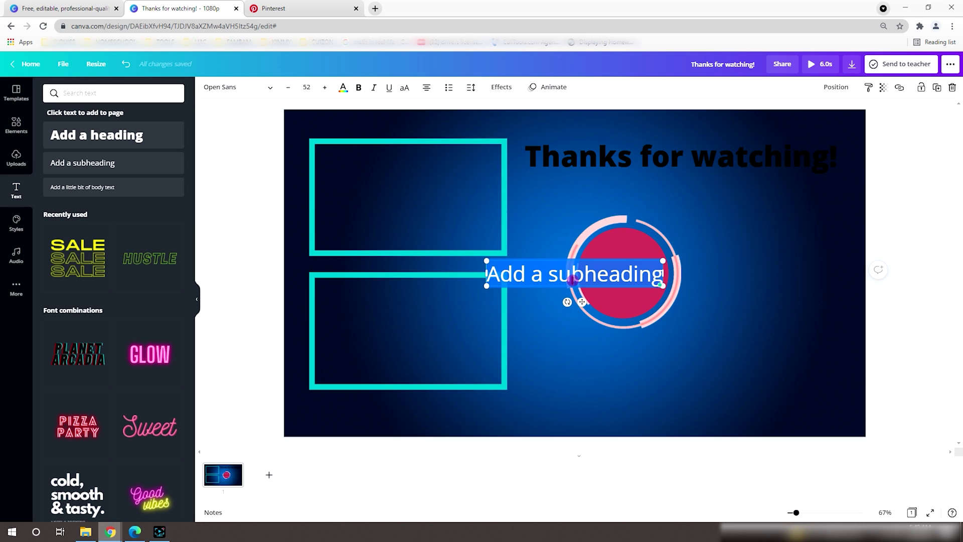
{"action": "left_click", "coordinate": [530, 274]}
{"action": "left_click_drag", "start_coordinate": [486, 273], "coordinate": [667, 290]}
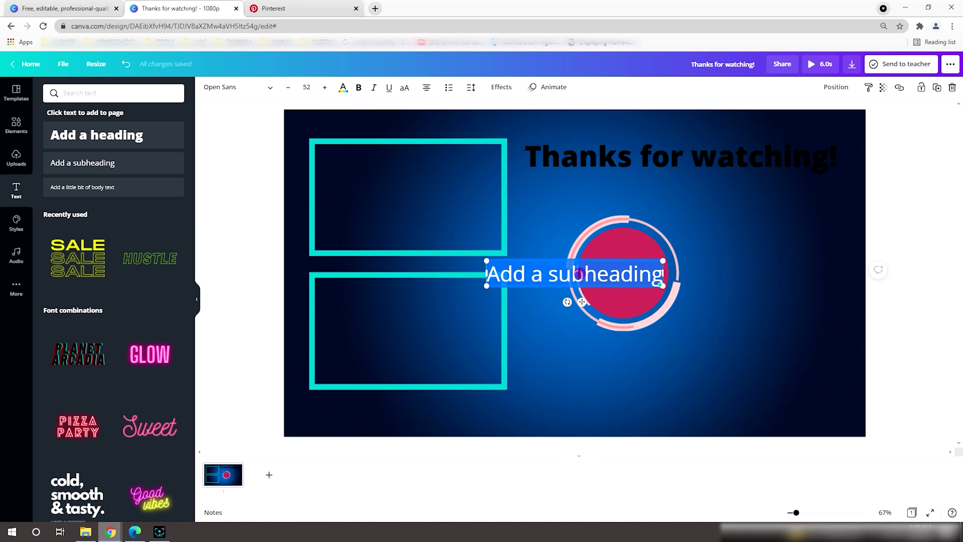
{"action": "type", "text": "recent"}
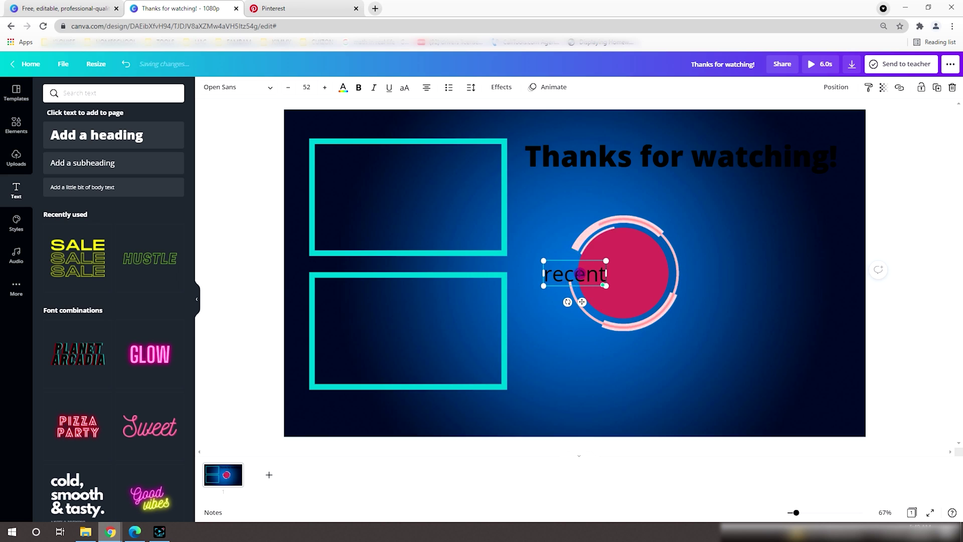
{"action": "type", "text": " upload"}
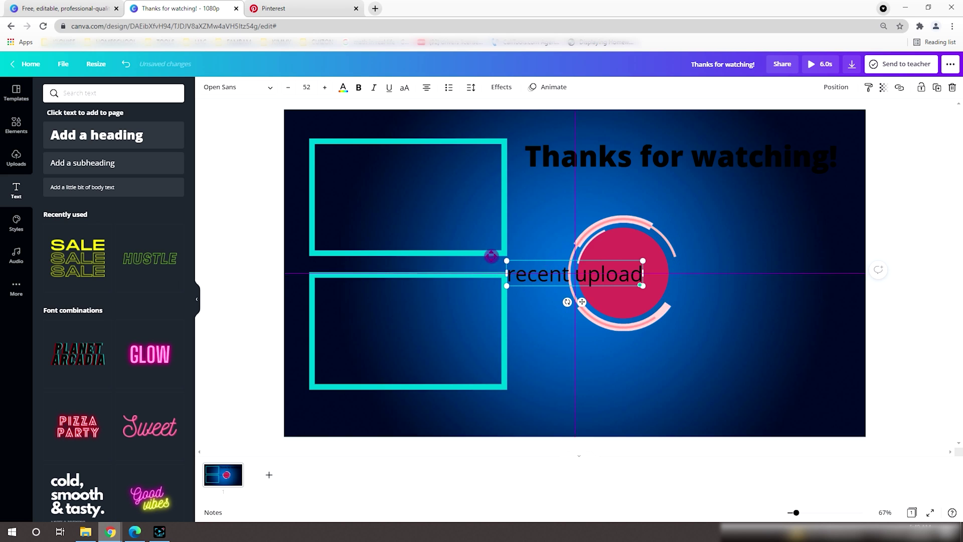
{"action": "left_click_drag", "start_coordinate": [548, 259], "coordinate": [382, 251]}
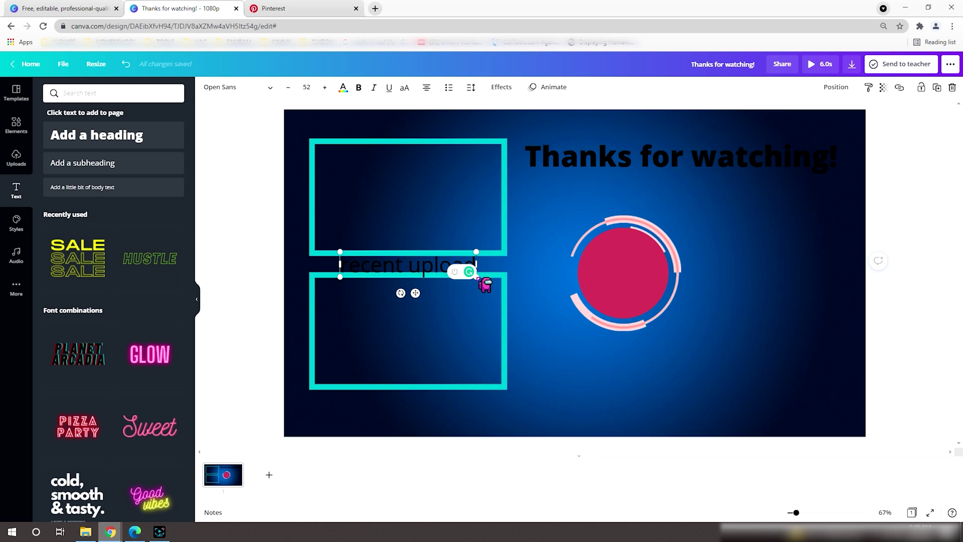
{"action": "left_click_drag", "start_coordinate": [341, 277], "coordinate": [401, 249]}
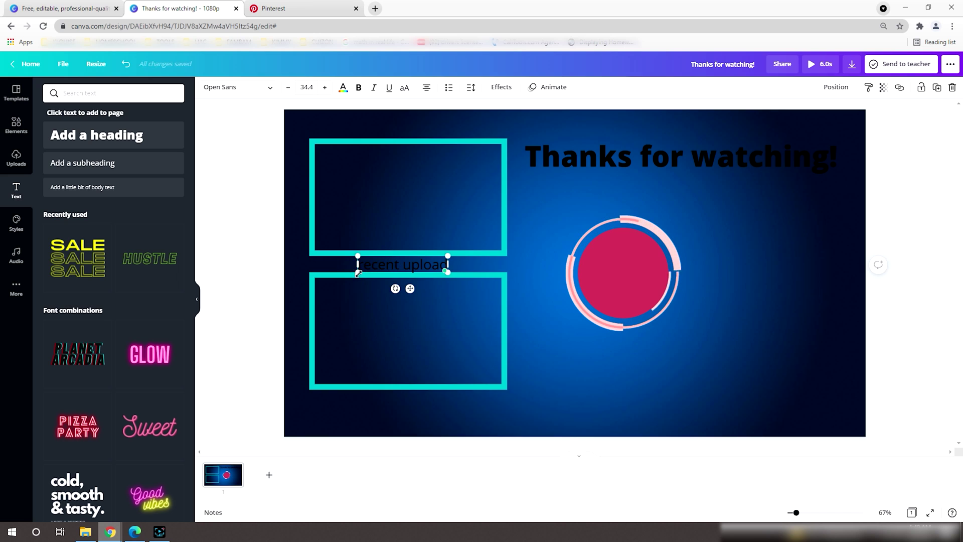
{"action": "left_click_drag", "start_coordinate": [358, 273], "coordinate": [361, 271]}
Duplicate the 'recent upload' label below the lower frame.
{"action": "left_click", "coordinate": [436, 416]}
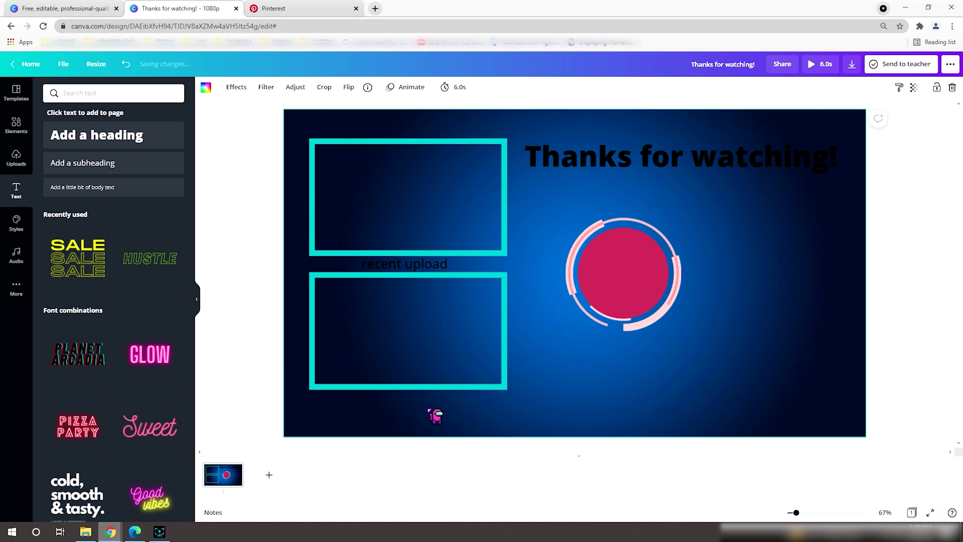
{"action": "left_click", "coordinate": [419, 273]}
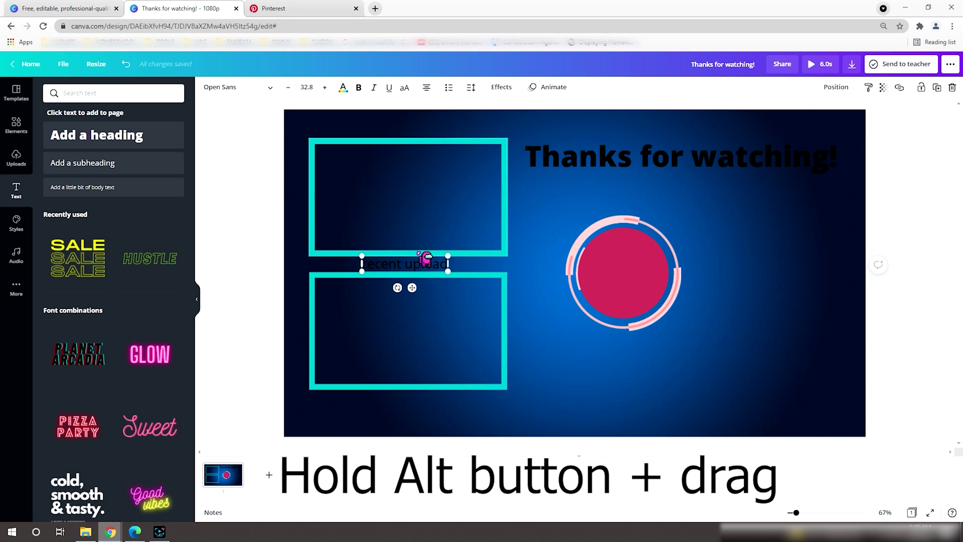
{"action": "left_click_drag", "start_coordinate": [423, 257], "coordinate": [357, 397]}
Replace the copied label's text below the lower frame with 'check this out'.
{"action": "double_click", "coordinate": [416, 396]}
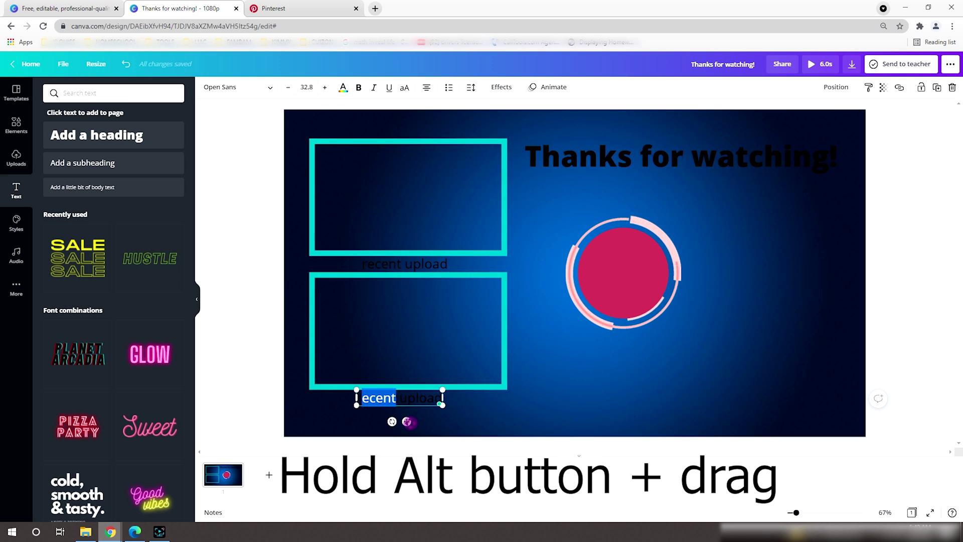
{"action": "key", "text": "BackSpace"}
{"action": "key", "text": "ctrl+a"}
{"action": "key", "text": "BackSpace"}
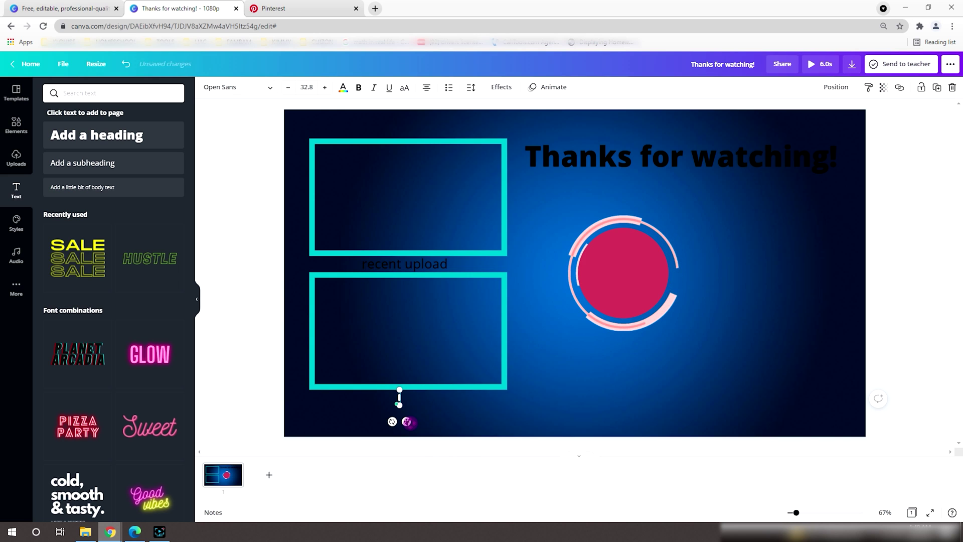
{"action": "type", "text": "check this ou"}
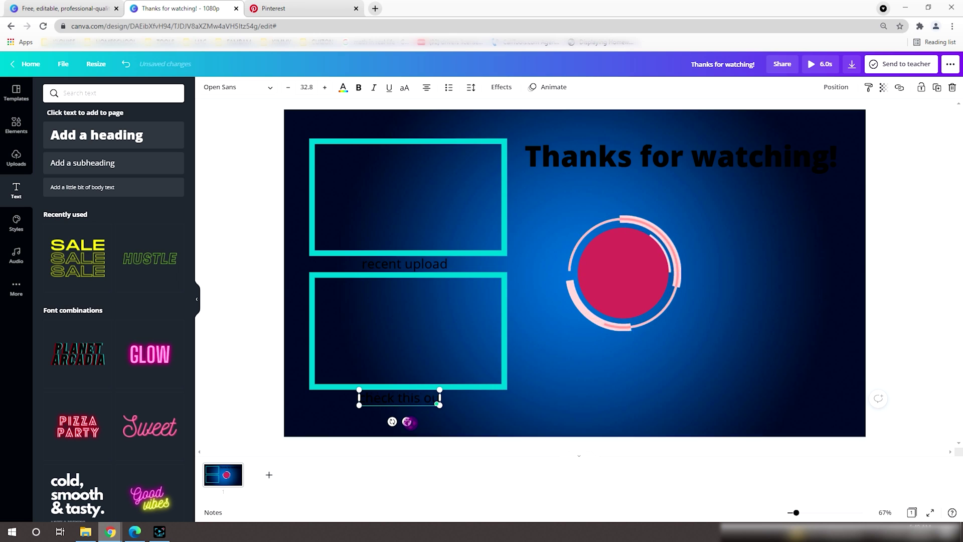
{"action": "type", "text": "t"}
Add a 'Pls subscribe!' subheading and place it under the pink circle.
{"action": "left_click", "coordinate": [82, 163]}
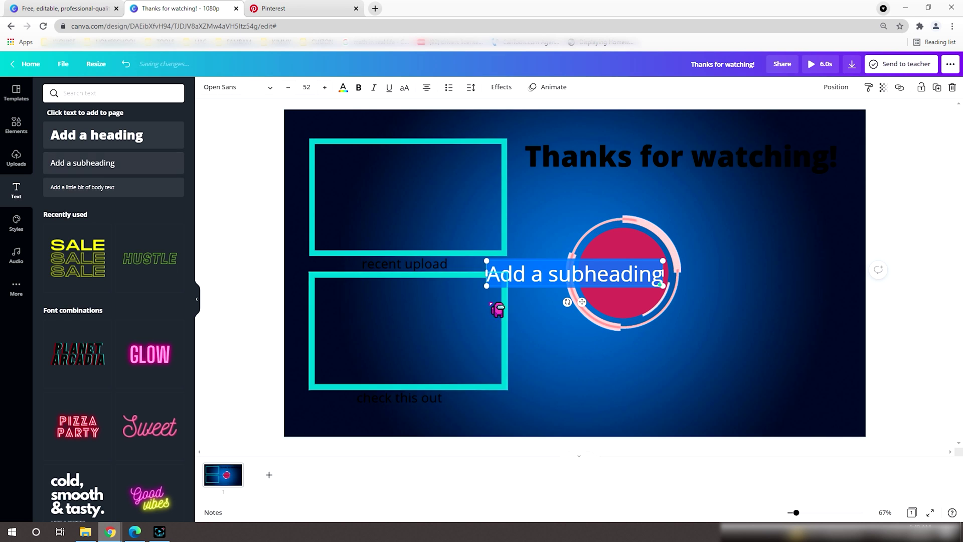
{"action": "left_click_drag", "start_coordinate": [493, 273], "coordinate": [647, 282]}
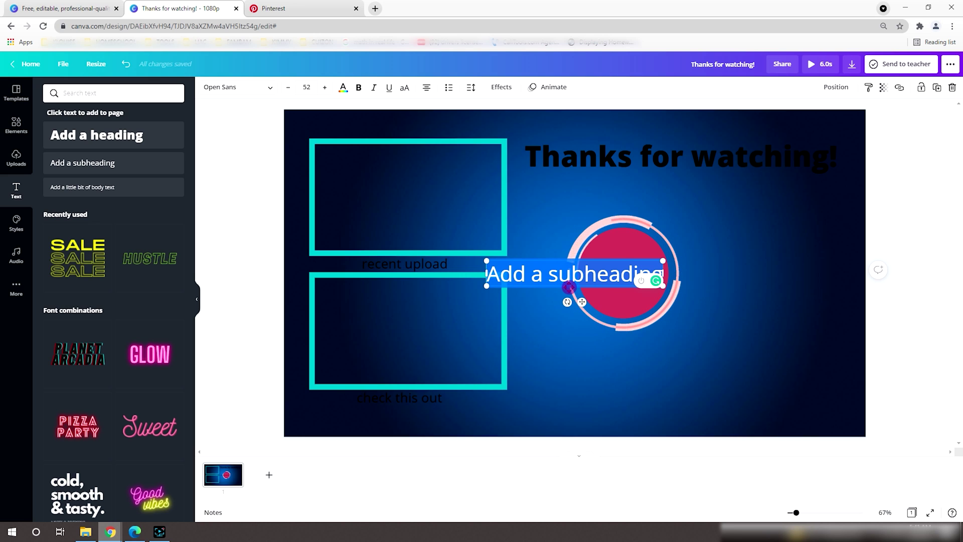
{"action": "type", "text": "Pls subscribe!"}
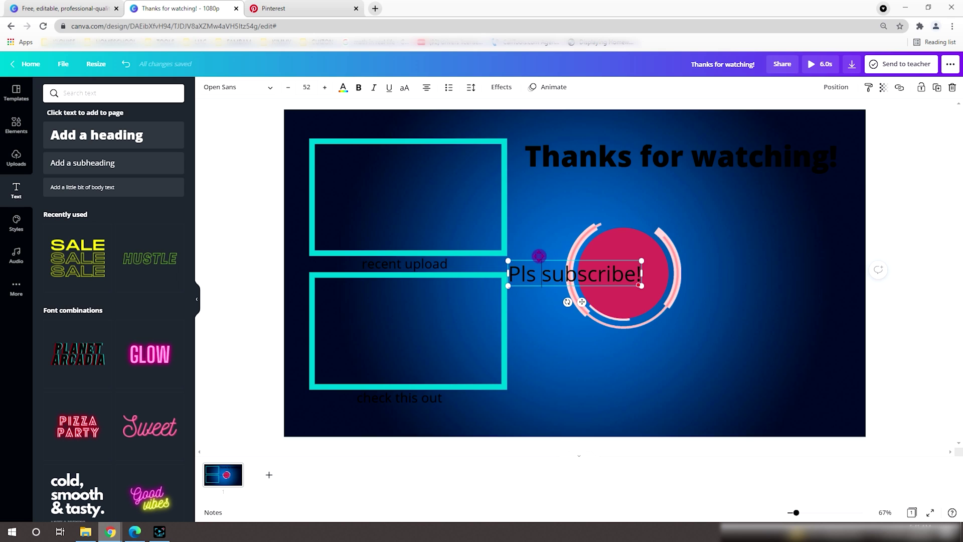
{"action": "left_click_drag", "start_coordinate": [539, 256], "coordinate": [591, 331]}
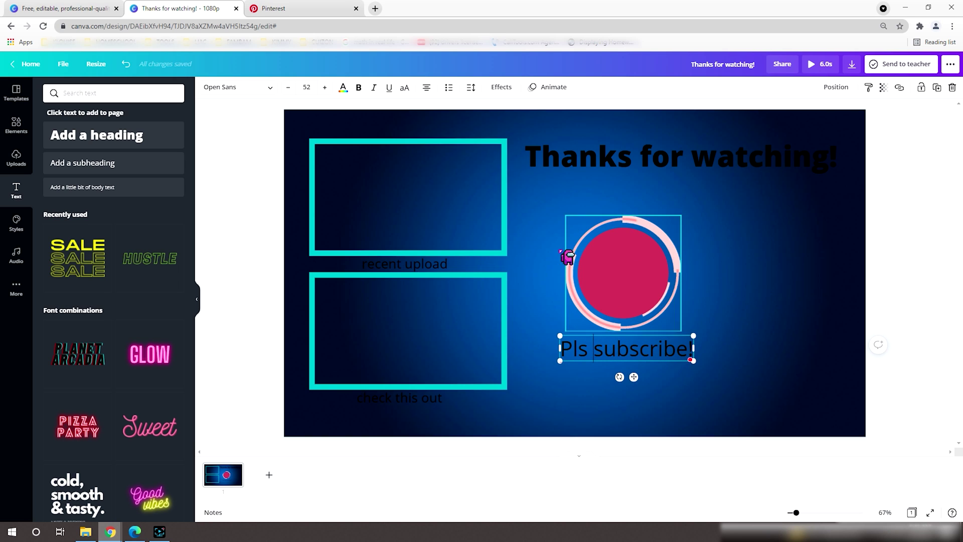
Try the Curve effect on 'Pls subscribe!', ease the curve back, then open Elements.
{"action": "left_click", "coordinate": [497, 93]}
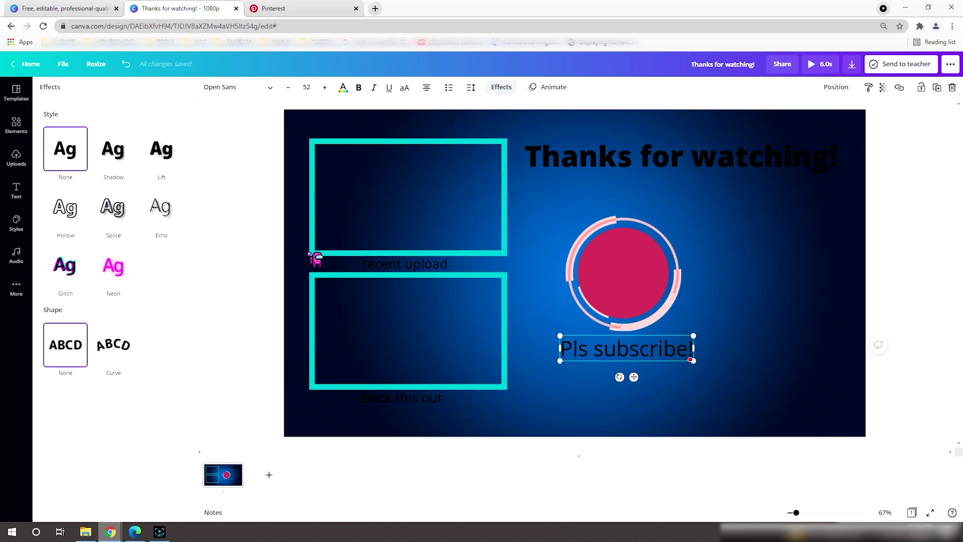
{"action": "mouse_move", "coordinate": [576, 351]}
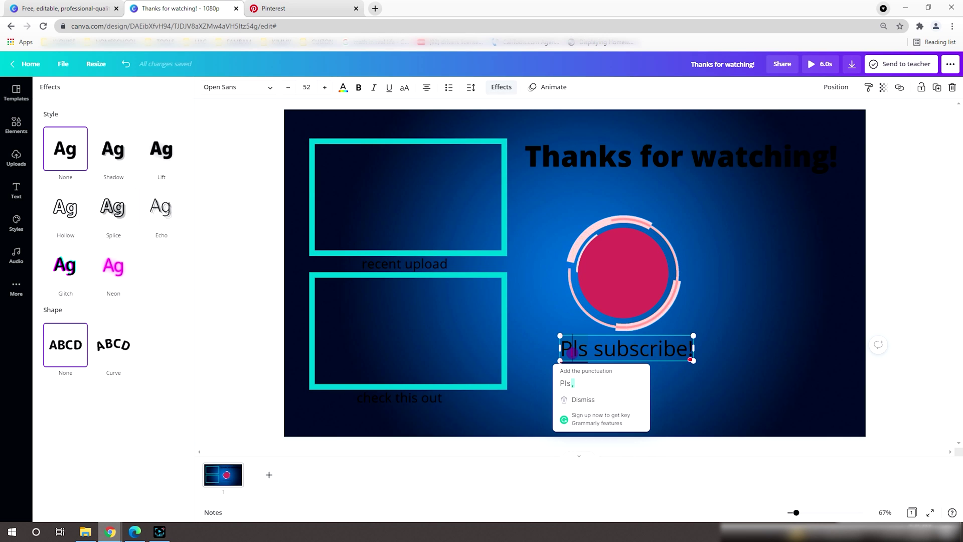
{"action": "left_click", "coordinate": [657, 350]}
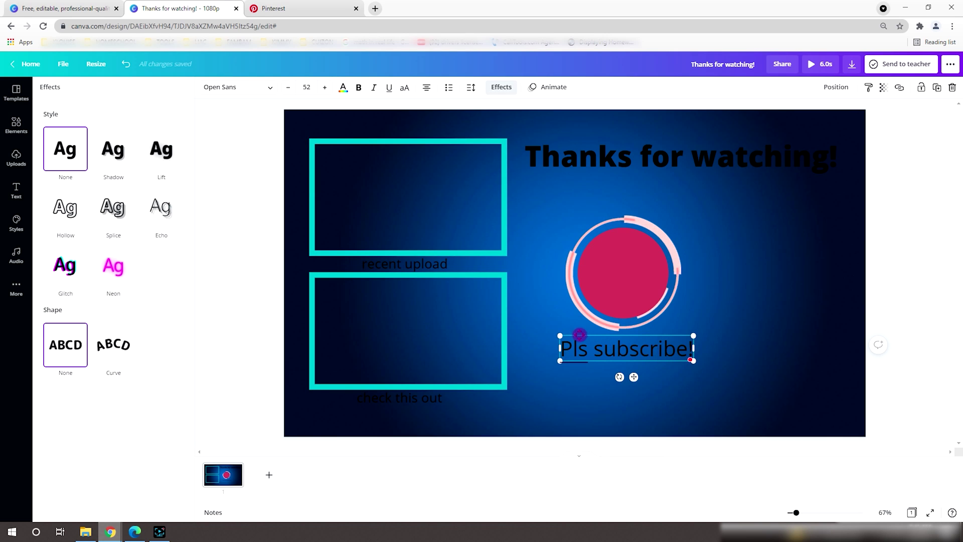
{"action": "left_click", "coordinate": [501, 88]}
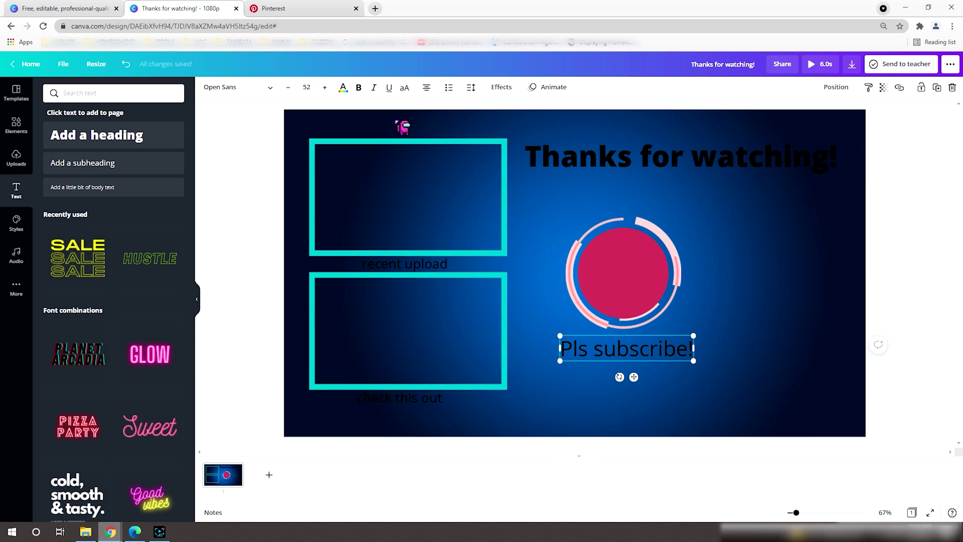
{"action": "left_click", "coordinate": [500, 86]}
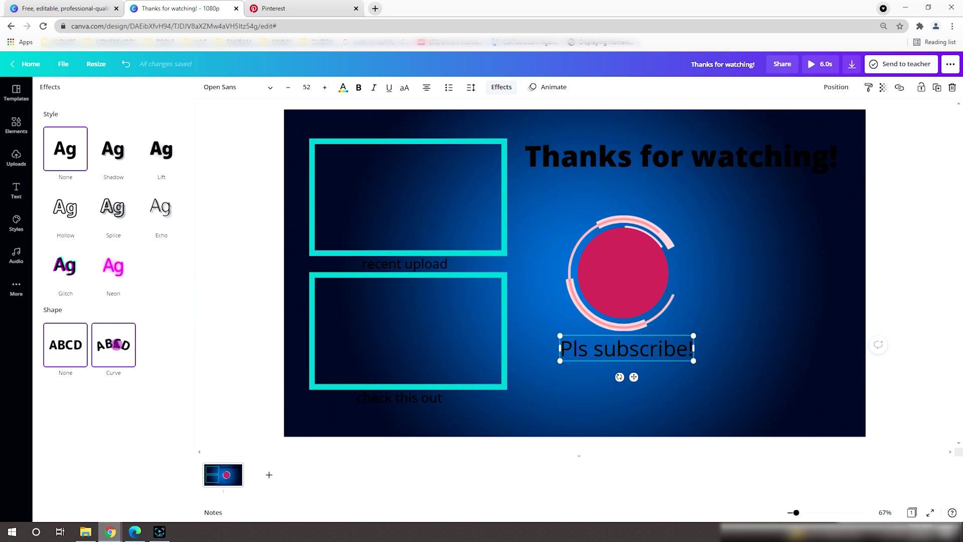
{"action": "left_click", "coordinate": [116, 345]}
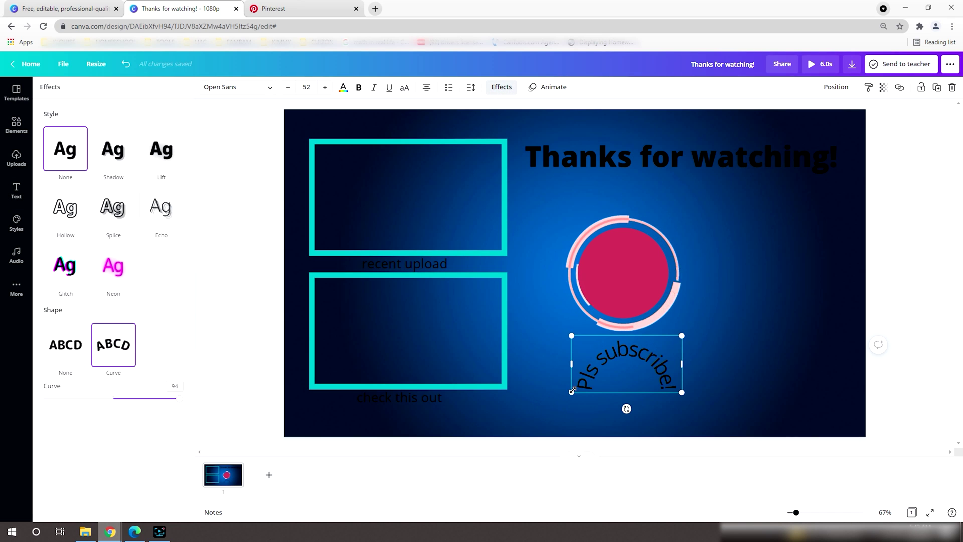
{"action": "left_click_drag", "start_coordinate": [176, 399], "coordinate": [87, 400]}
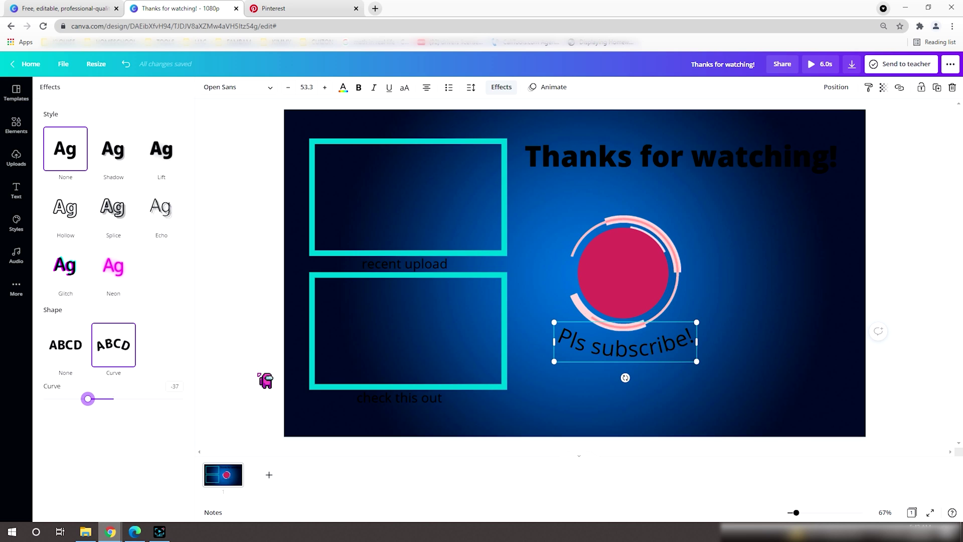
{"action": "left_click", "coordinate": [296, 411]}
Search 'facebook logo' and place a small Facebook icon right of the circle.
{"action": "left_click", "coordinate": [100, 92]}
{"action": "type", "text": "f"}
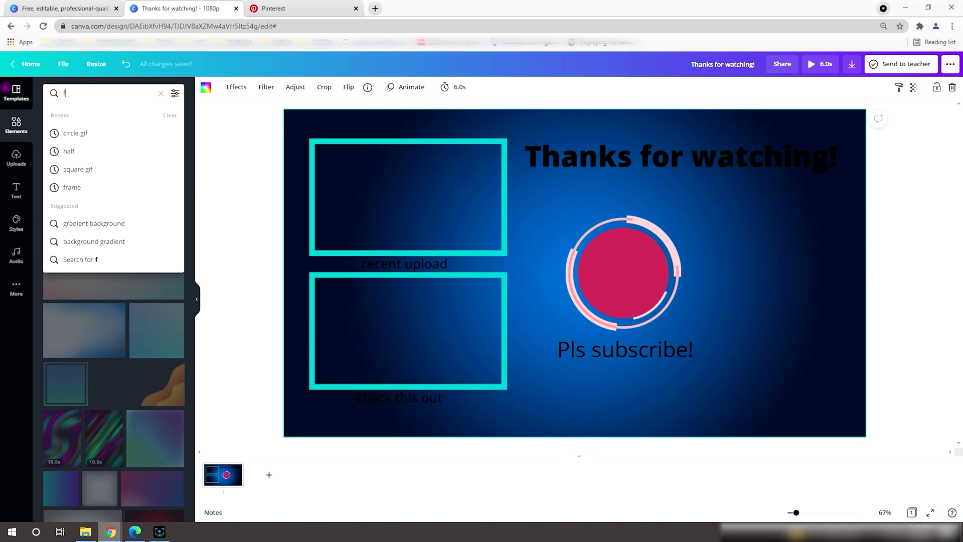
{"action": "type", "text": "acebook logo"}
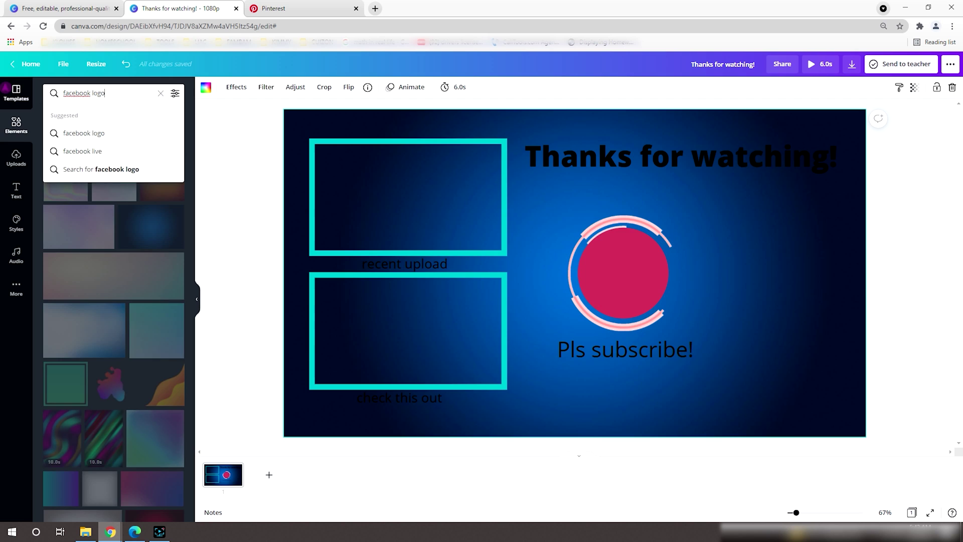
{"action": "key", "text": "Return"}
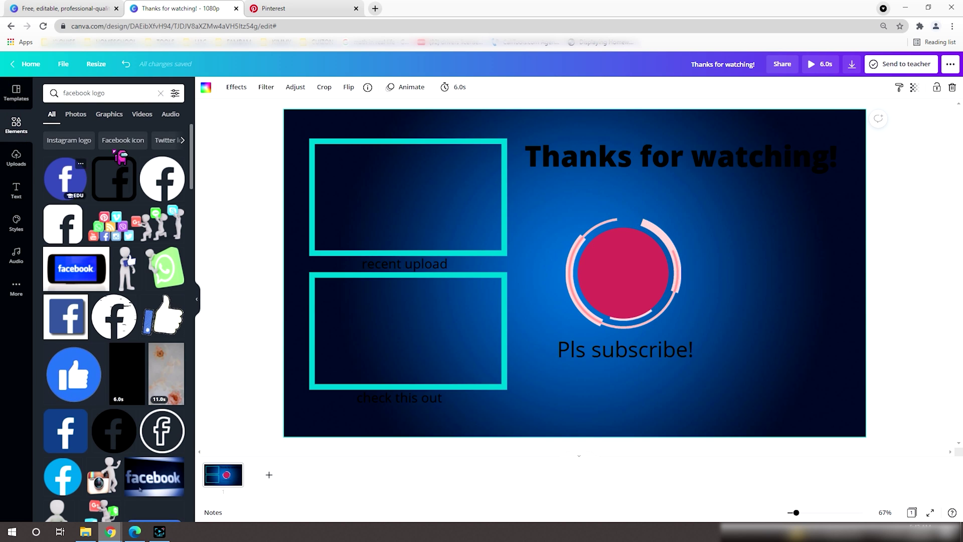
{"action": "left_click", "coordinate": [114, 178]}
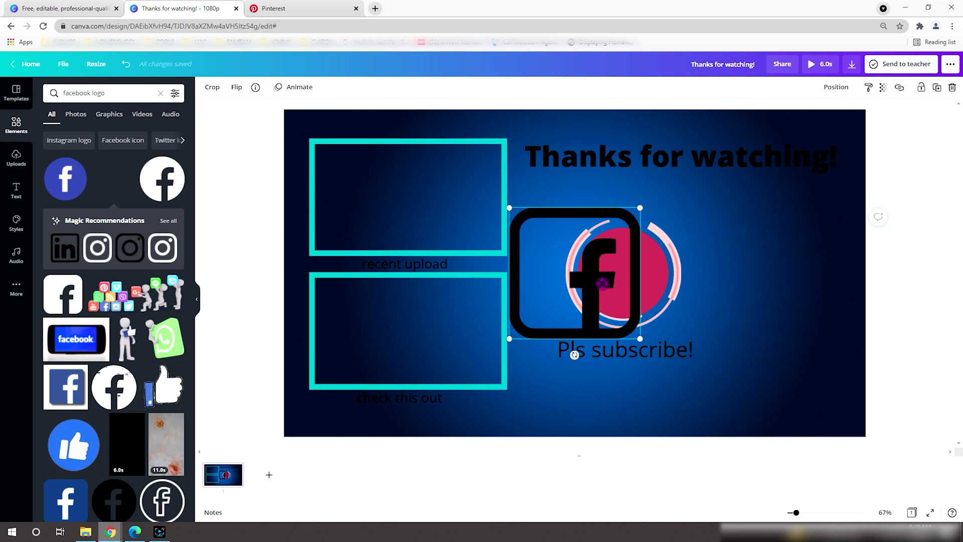
{"action": "left_click_drag", "start_coordinate": [508, 331], "coordinate": [743, 249]}
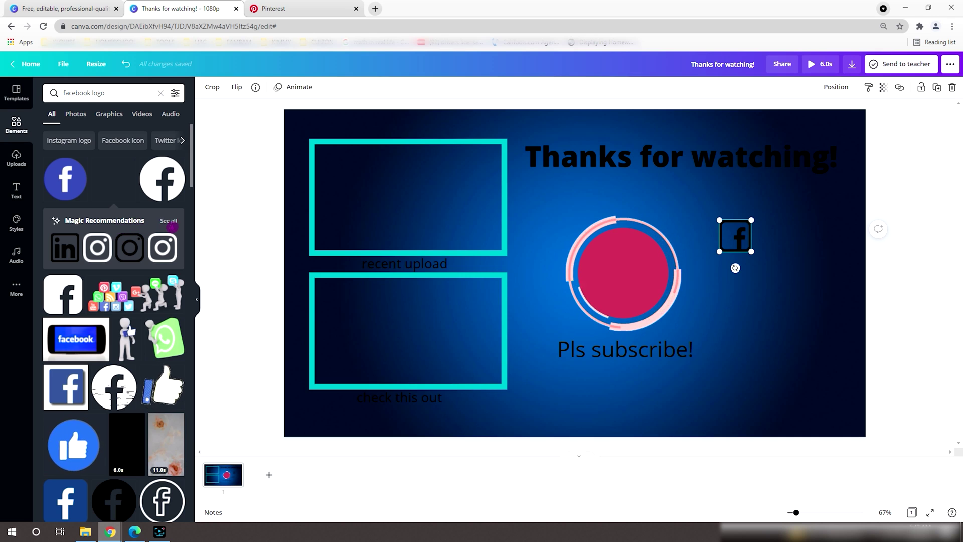
Add matching black Instagram and YouTube icons, sized and lined up beside Facebook.
{"action": "left_click", "coordinate": [170, 221]}
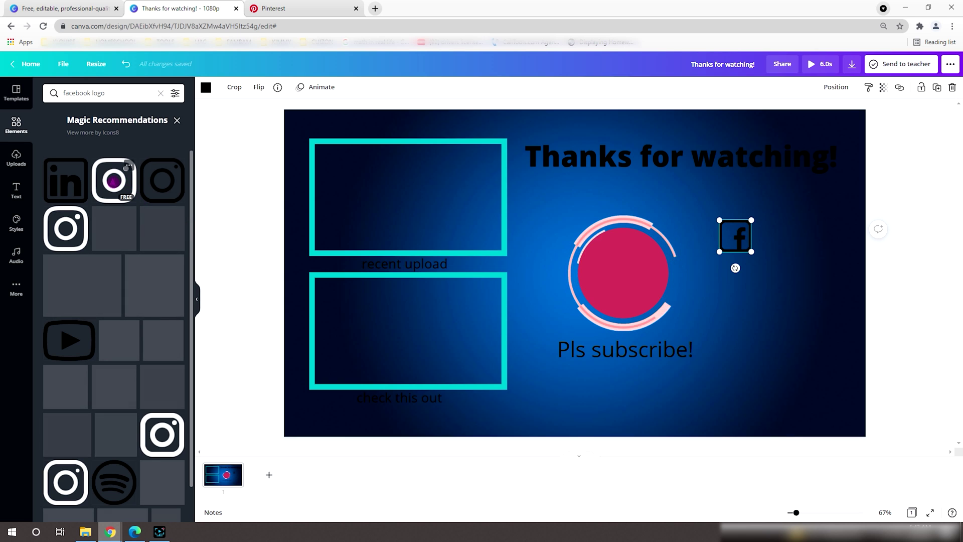
{"action": "left_click", "coordinate": [162, 180]}
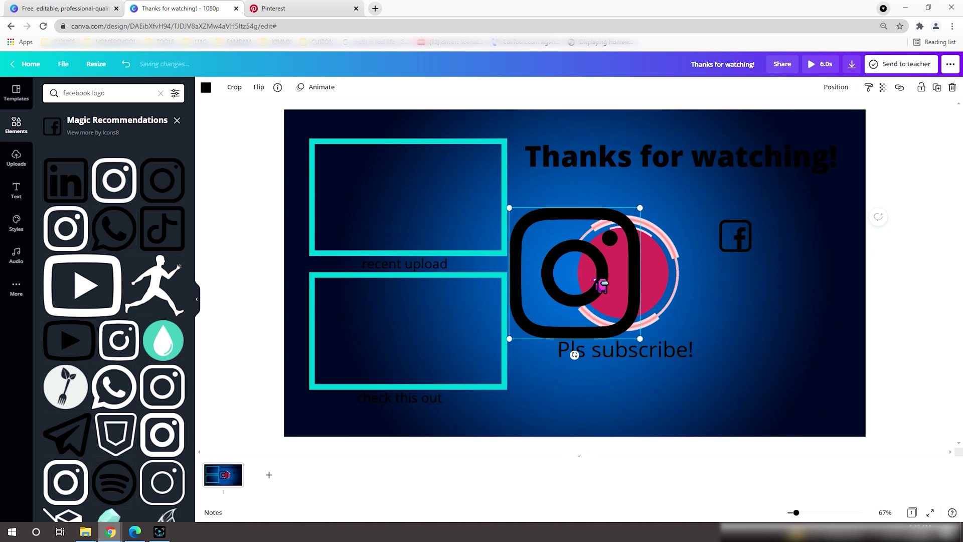
{"action": "left_click_drag", "start_coordinate": [574, 321], "coordinate": [768, 309]}
{"action": "left_click_drag", "start_coordinate": [701, 327], "coordinate": [774, 269]}
{"action": "left_click_drag", "start_coordinate": [808, 234], "coordinate": [792, 252]}
{"action": "left_click", "coordinate": [71, 339]}
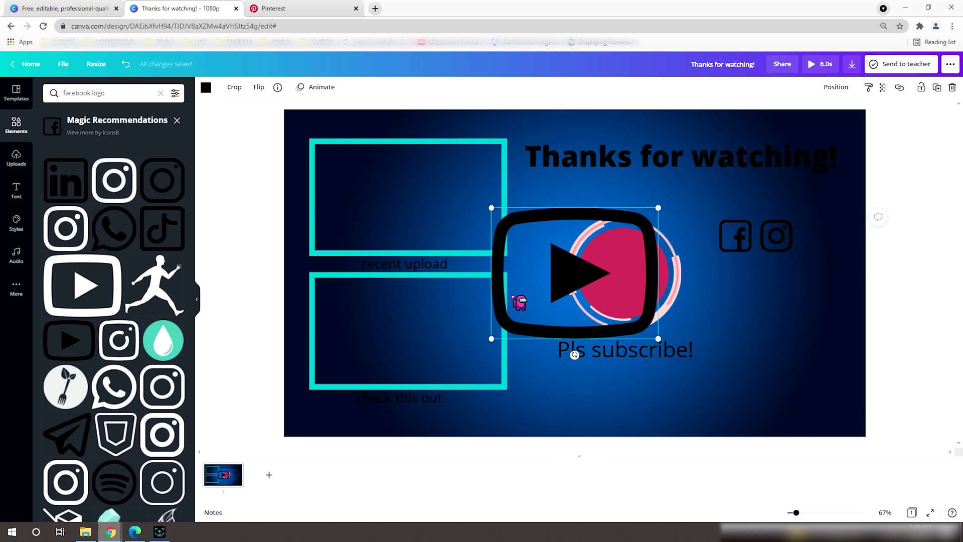
{"action": "left_click_drag", "start_coordinate": [492, 339], "coordinate": [591, 259]}
{"action": "left_click_drag", "start_coordinate": [625, 229], "coordinate": [821, 238]}
{"action": "left_click", "coordinate": [801, 289]}
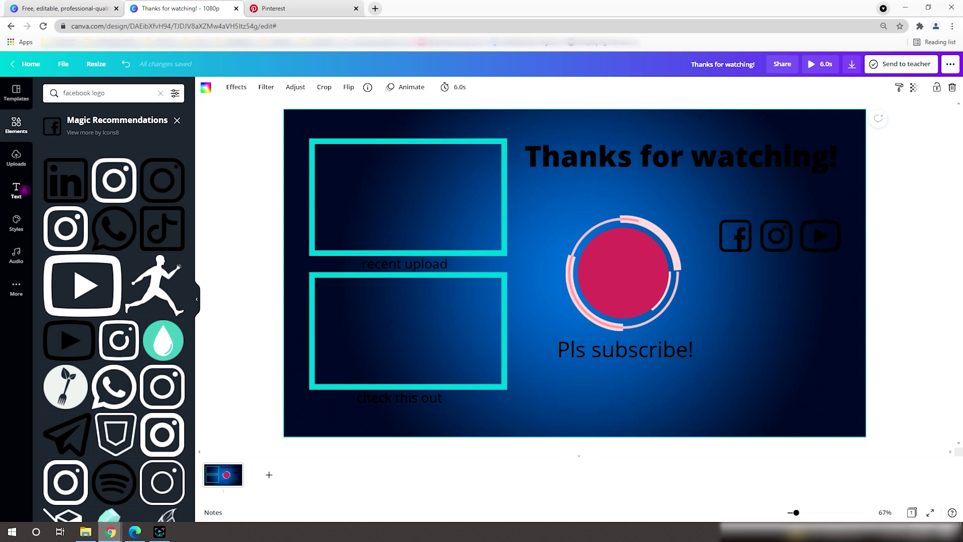
Add a subheading with the pasted channel handle beneath the social icons.
{"action": "left_click", "coordinate": [23, 193]}
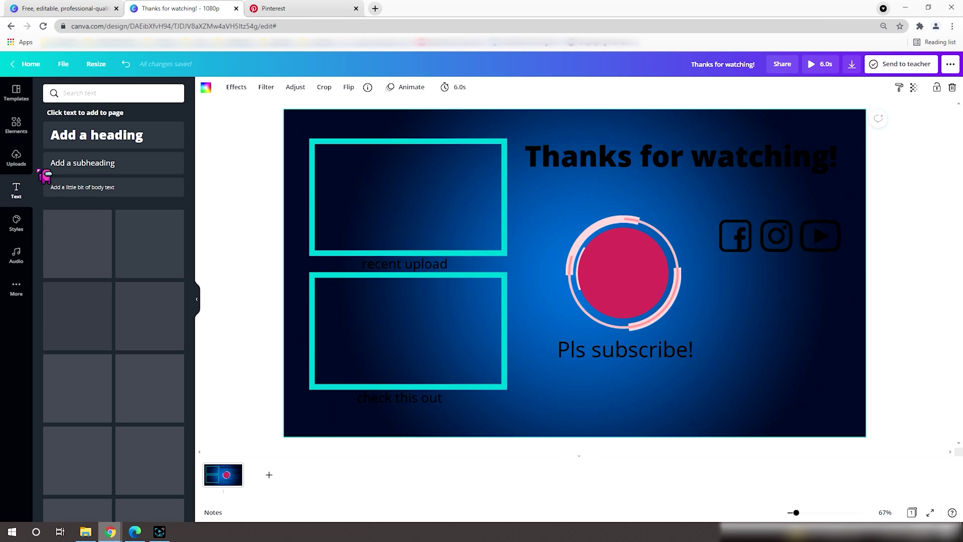
{"action": "scroll", "coordinate": [95, 293], "scroll_direction": "down", "scroll_amount": 3}
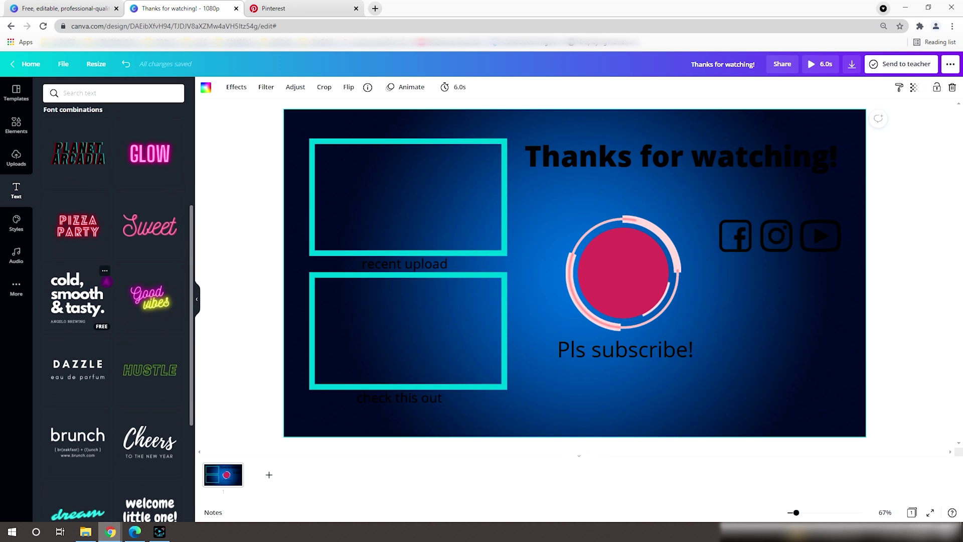
{"action": "scroll", "coordinate": [106, 278], "scroll_direction": "up", "scroll_amount": 3}
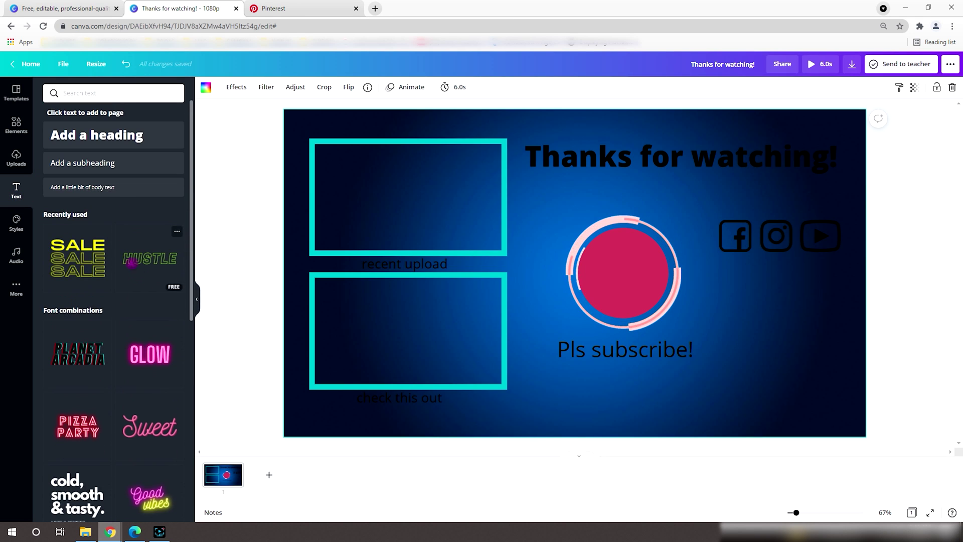
{"action": "left_click", "coordinate": [126, 171]}
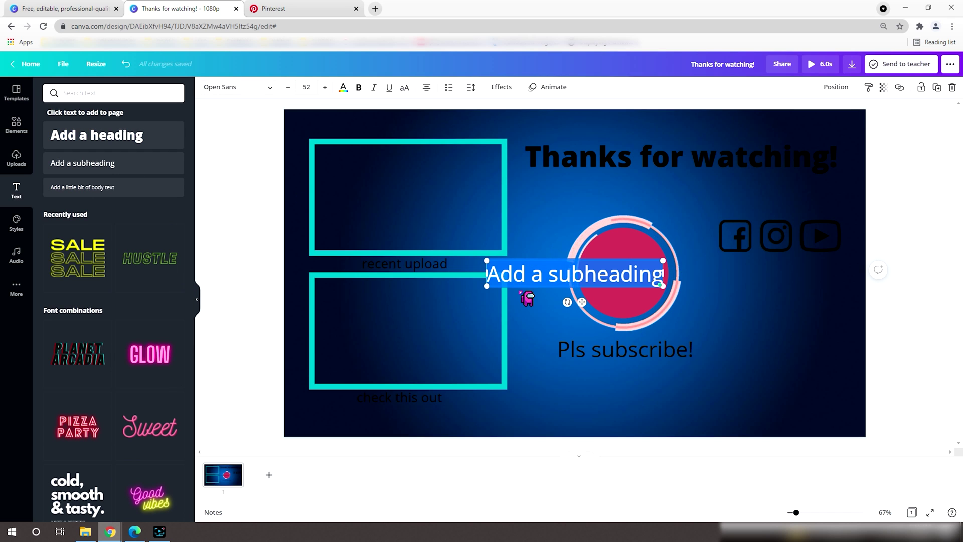
{"action": "type", "text": "/homebasednomad"}
{"action": "left_click_drag", "start_coordinate": [539, 265], "coordinate": [741, 254]}
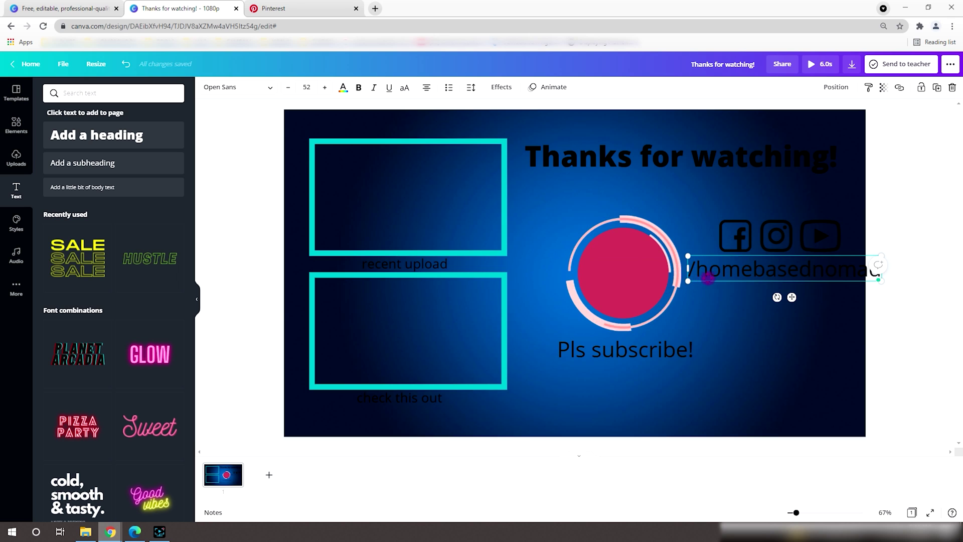
{"action": "left_click", "coordinate": [702, 301]}
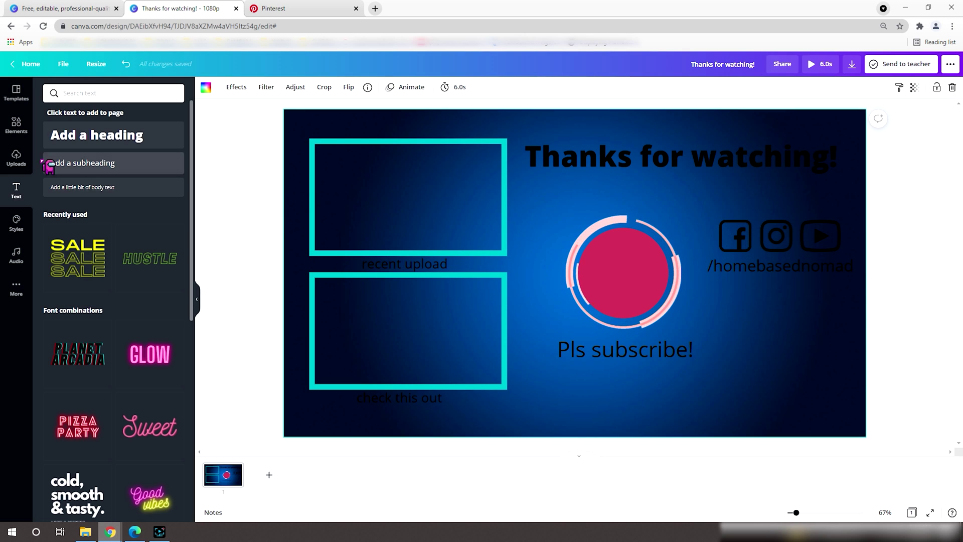
Place the colour-palette image for reference and recolour both video frames sage green.
{"action": "left_click", "coordinate": [16, 156]}
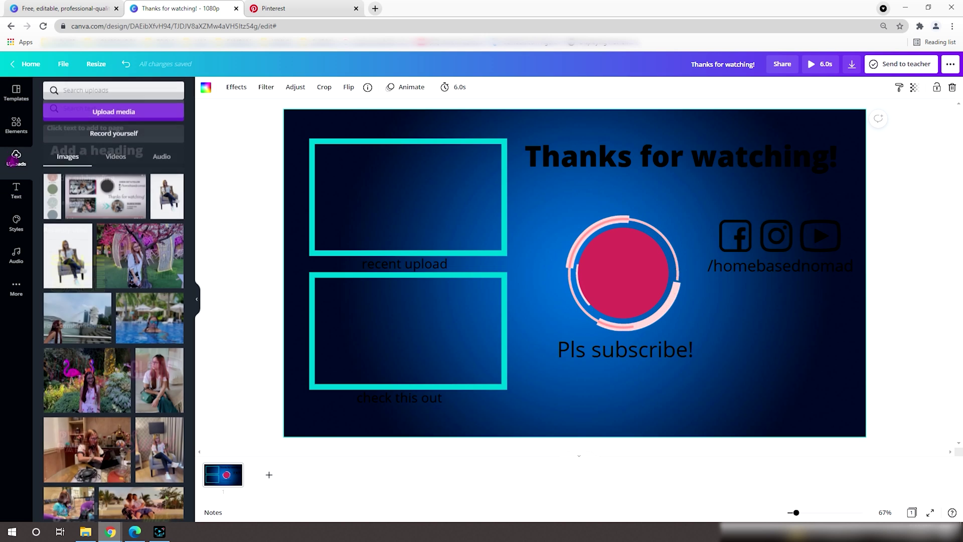
{"action": "left_click_drag", "start_coordinate": [52, 199], "coordinate": [556, 200]}
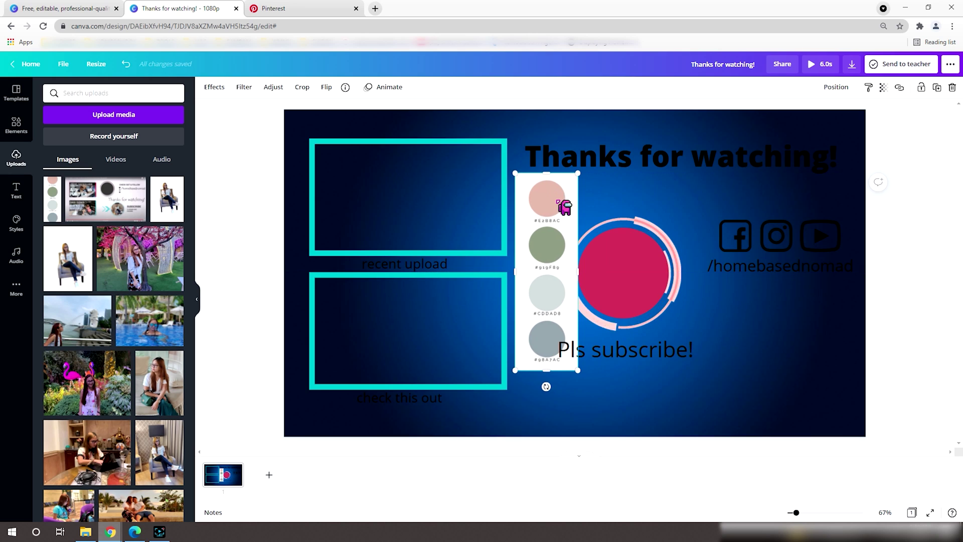
{"action": "left_click", "coordinate": [387, 142]}
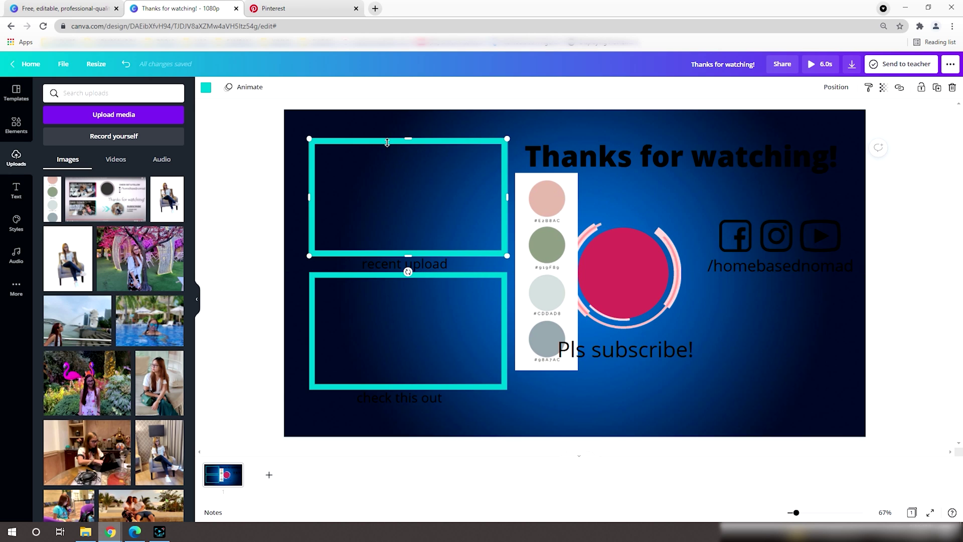
{"action": "left_click", "coordinate": [205, 87]}
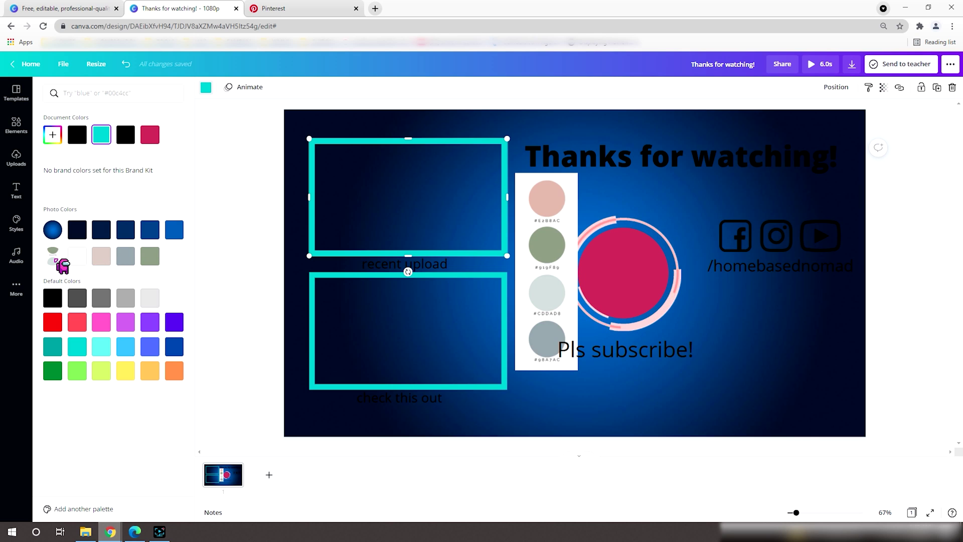
{"action": "left_click", "coordinate": [150, 256]}
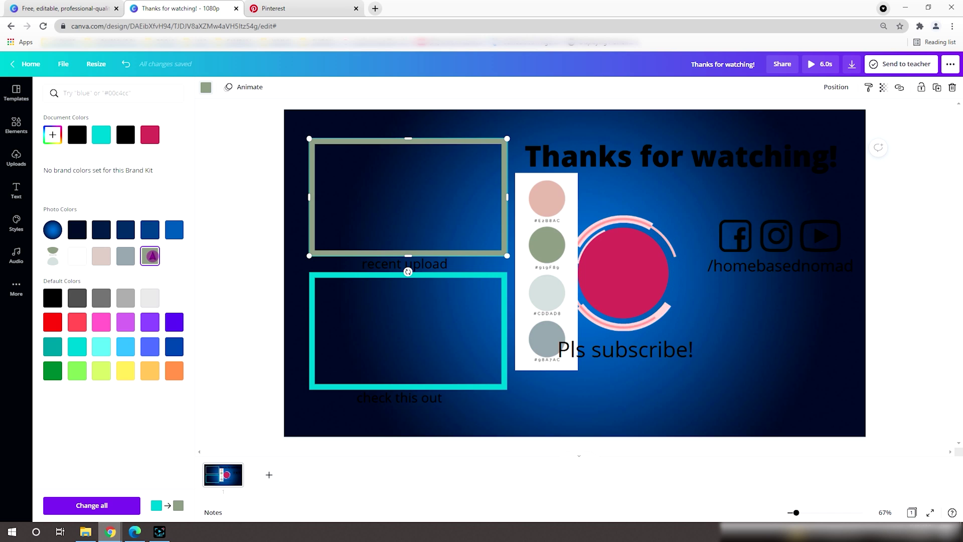
{"action": "left_click", "coordinate": [427, 268]}
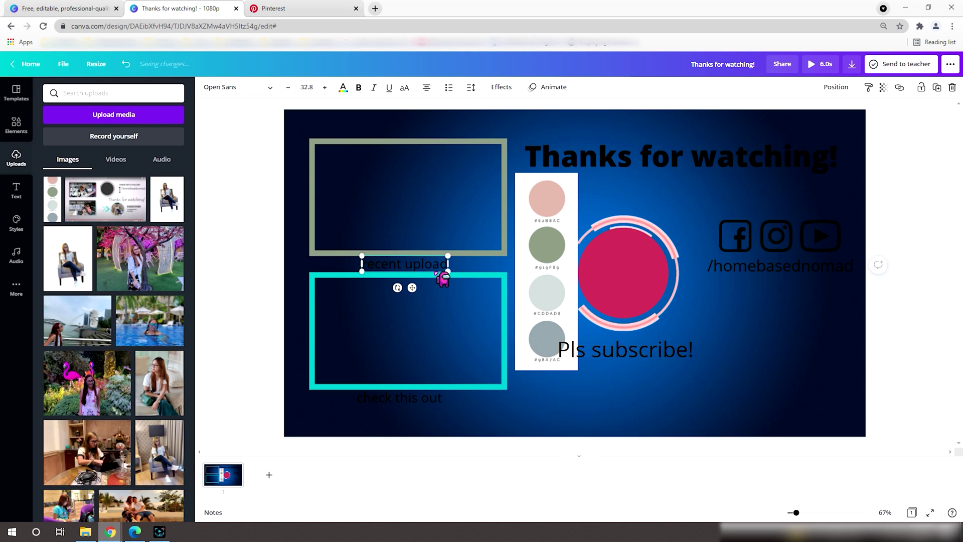
{"action": "left_click", "coordinate": [484, 283]}
{"action": "left_click", "coordinate": [205, 88]}
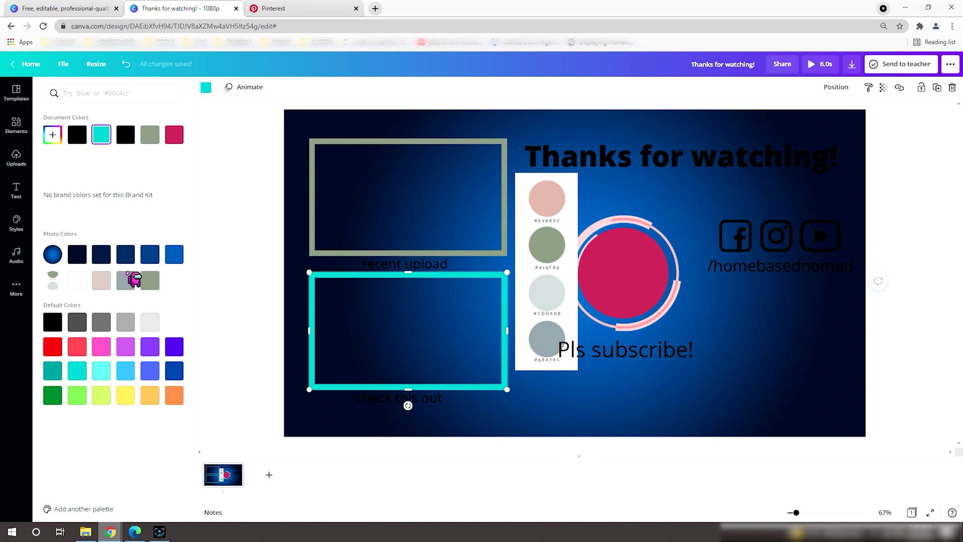
{"action": "left_click", "coordinate": [150, 280]}
Make the subscribe circle grey and the background pale pink, then delete the palette image.
{"action": "left_click", "coordinate": [645, 282]}
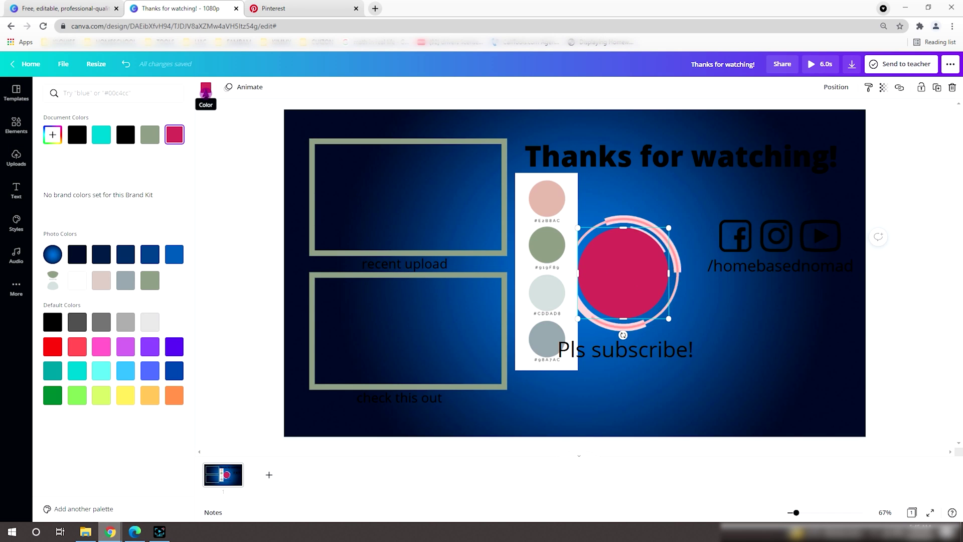
{"action": "left_click", "coordinate": [205, 89]}
{"action": "left_click", "coordinate": [125, 256]}
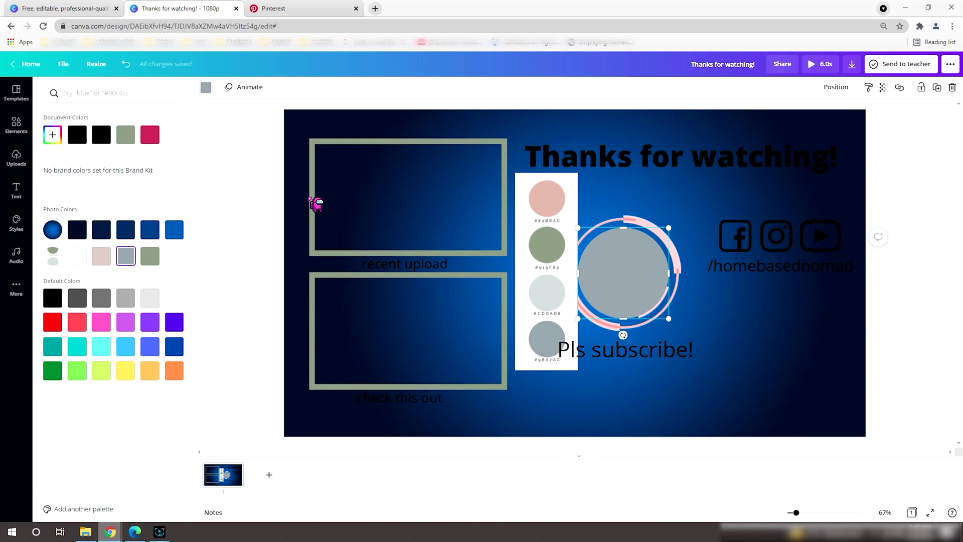
{"action": "left_click", "coordinate": [522, 134]}
{"action": "left_click", "coordinate": [208, 88]}
{"action": "left_click", "coordinate": [76, 255]}
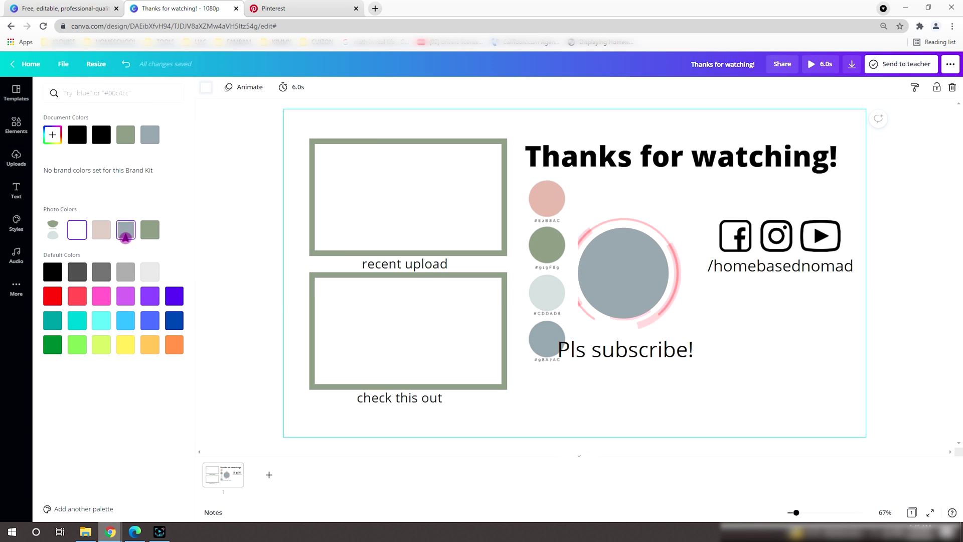
{"action": "left_click", "coordinate": [102, 231]}
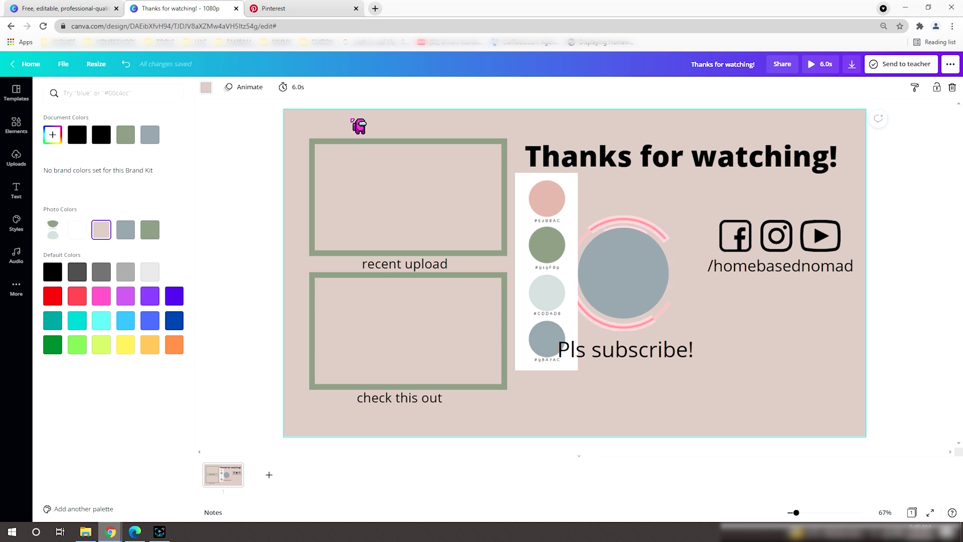
{"action": "left_click", "coordinate": [566, 230]}
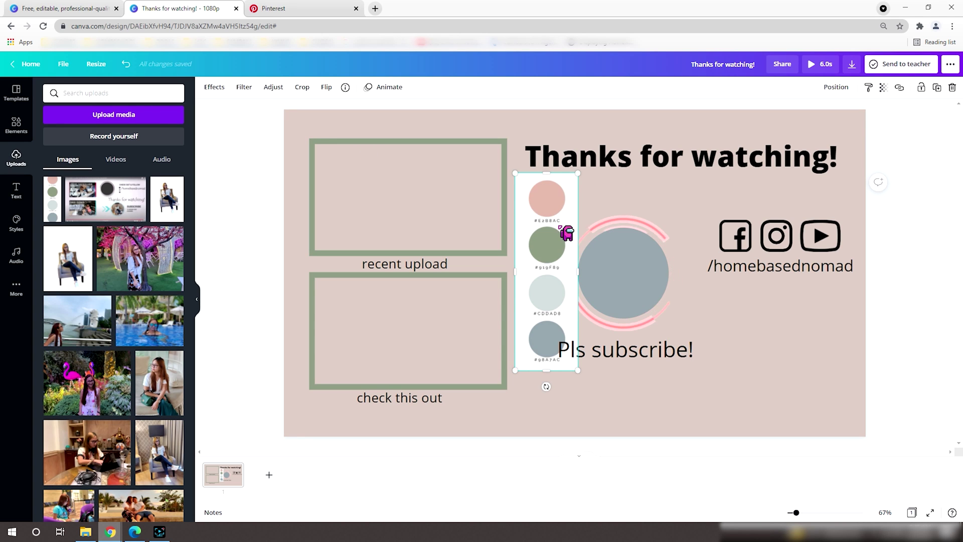
{"action": "key", "text": "Delete"}
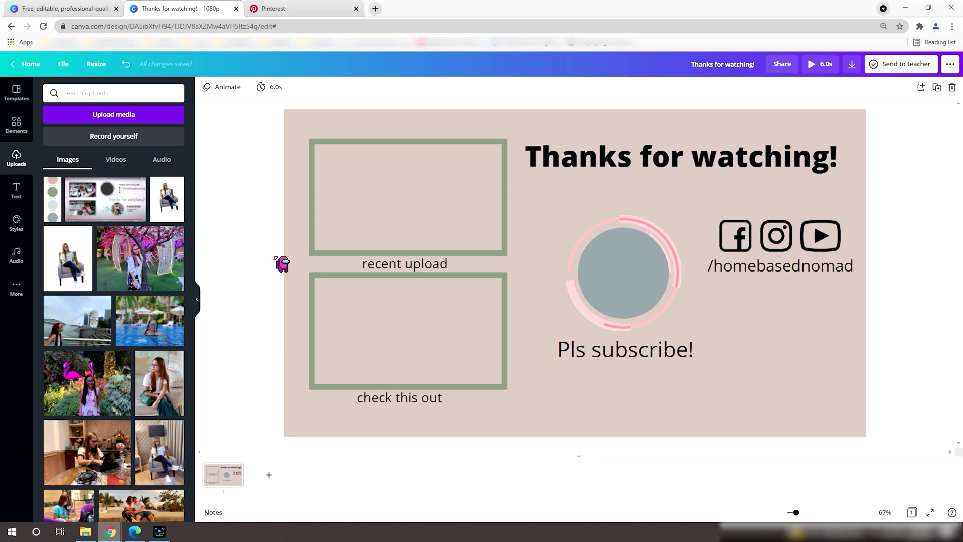
Apply the Arsenal style and shuffle through its colour schemes.
{"action": "left_click", "coordinate": [16, 223]}
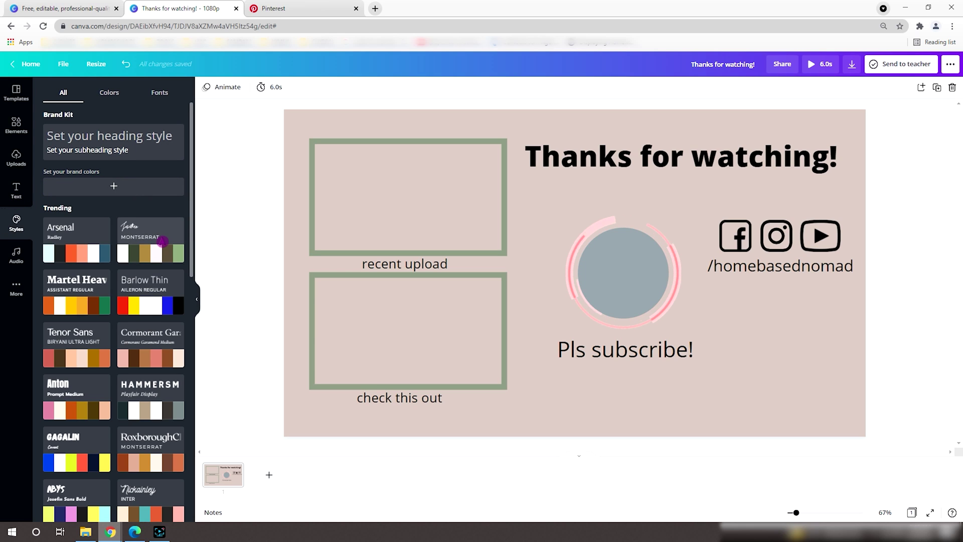
{"action": "left_click", "coordinate": [102, 241]}
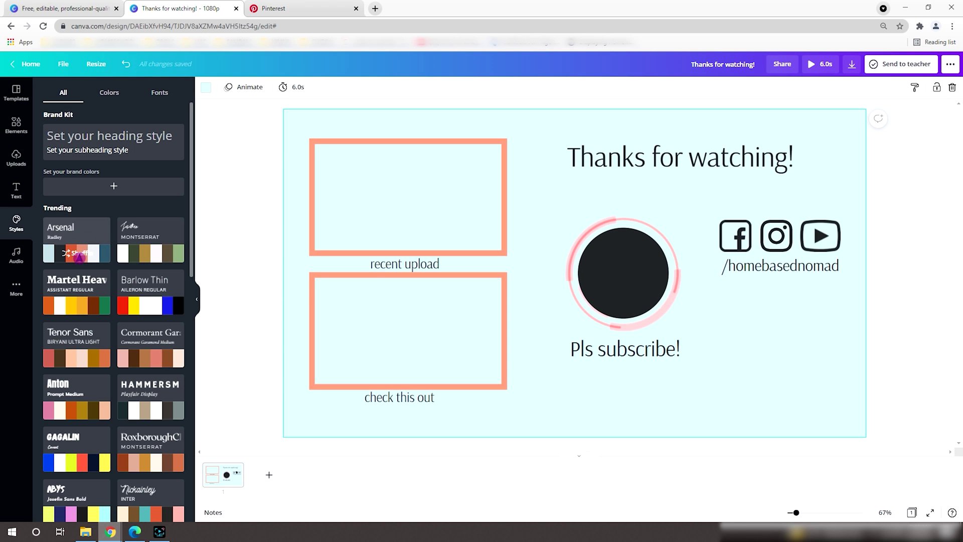
{"action": "left_click", "coordinate": [79, 256]}
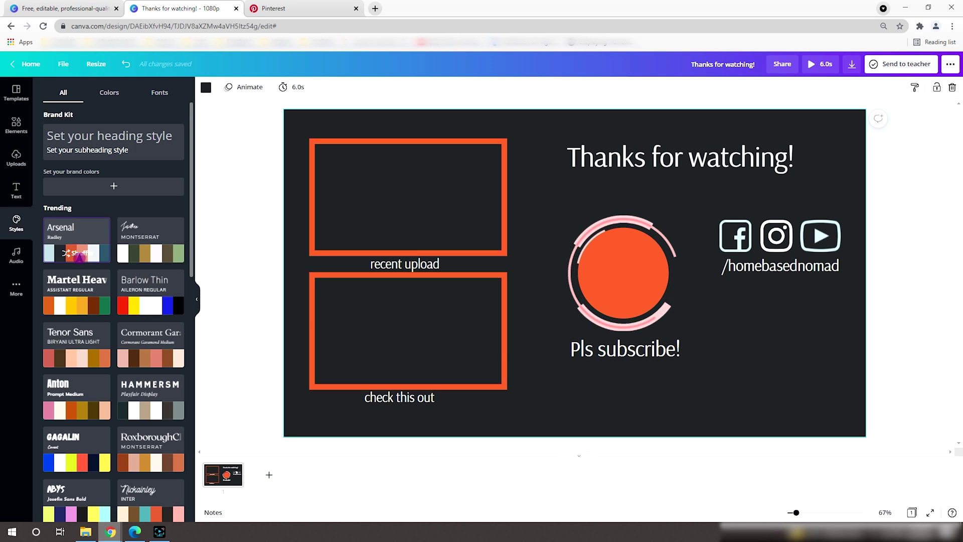
{"action": "left_click", "coordinate": [79, 256]}
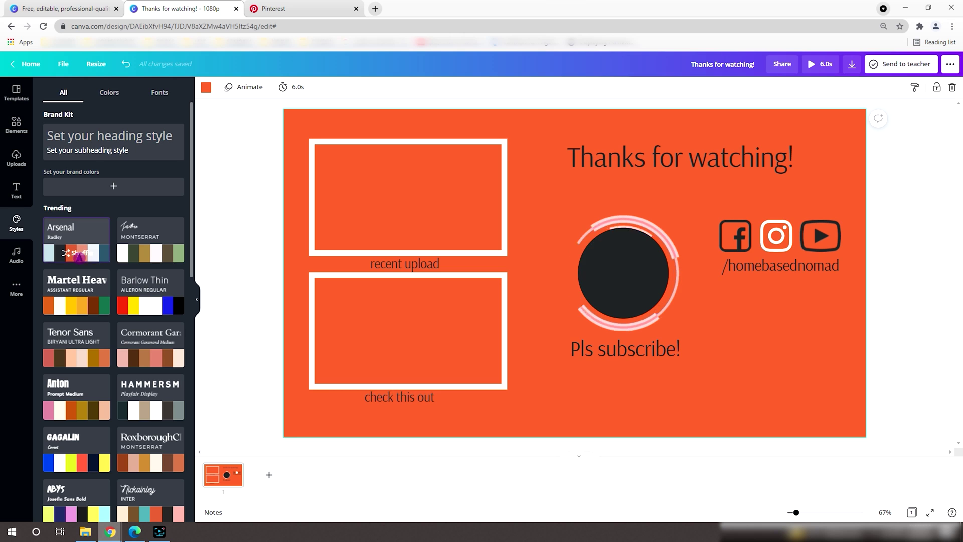
{"action": "left_click", "coordinate": [78, 256]}
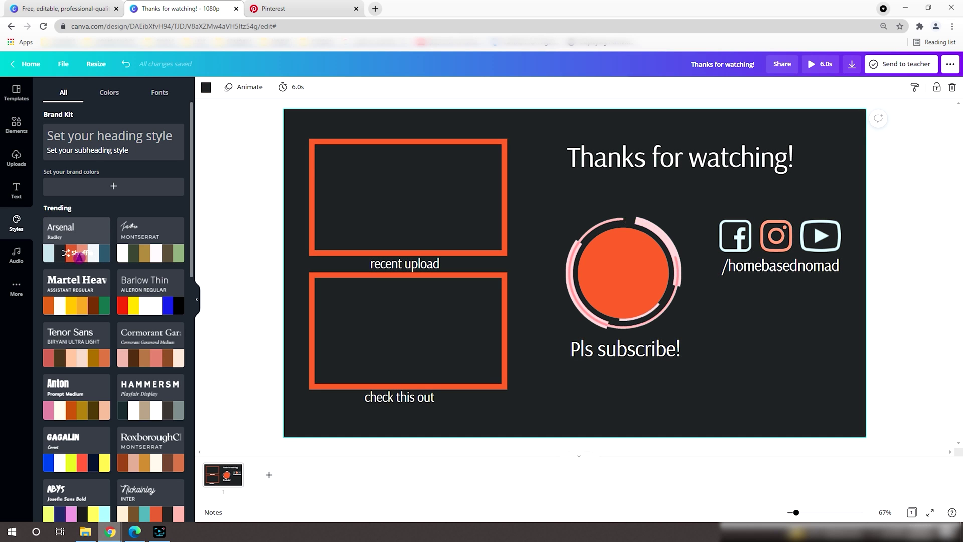
Apply the Hammersmith style, shuffle to a dark slate scheme, and preview full-screen.
{"action": "scroll", "coordinate": [134, 254], "scroll_direction": "down", "scroll_amount": 4}
{"action": "left_click", "coordinate": [150, 211]}
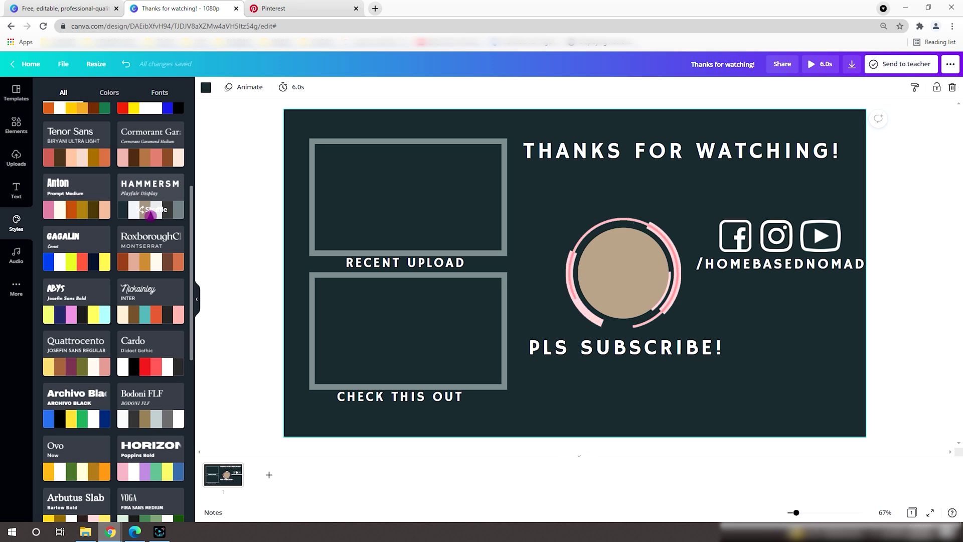
{"action": "left_click", "coordinate": [150, 215]}
{"action": "left_click", "coordinate": [150, 214]}
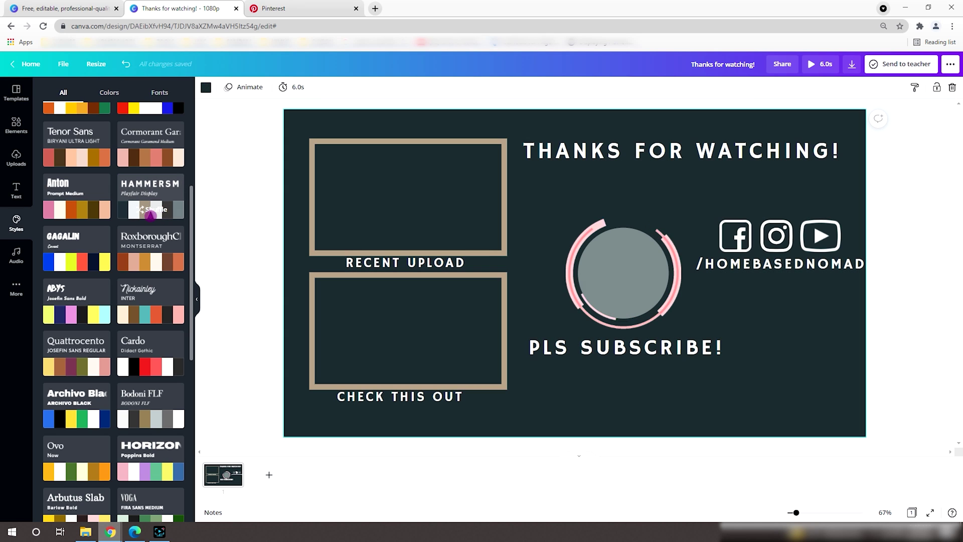
{"action": "left_click", "coordinate": [150, 214]}
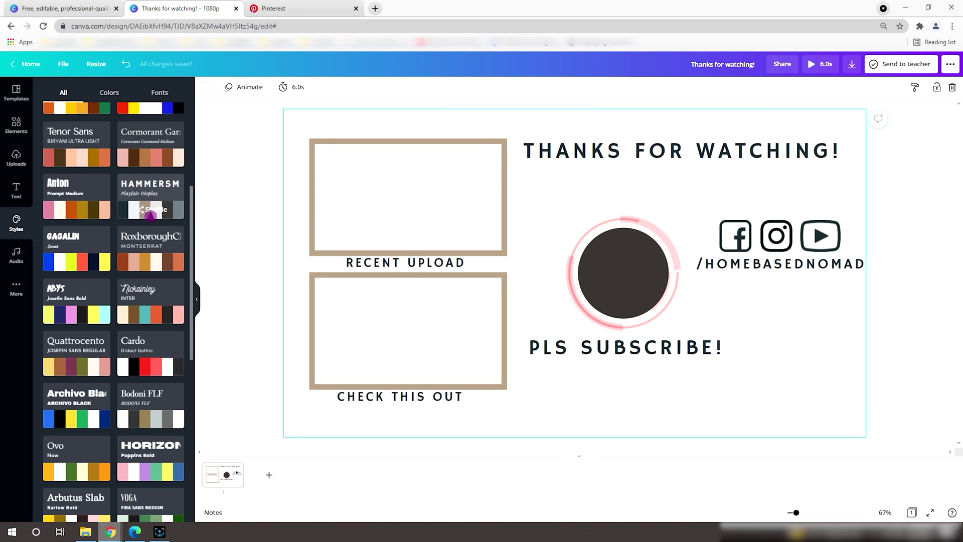
{"action": "left_click", "coordinate": [156, 214]}
{"action": "left_click", "coordinate": [150, 216]}
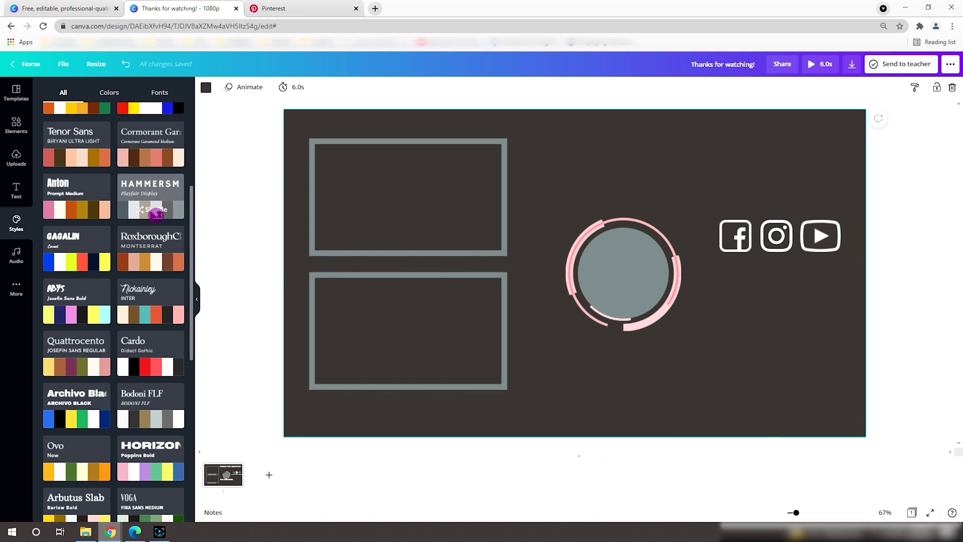
{"action": "left_click", "coordinate": [150, 214]}
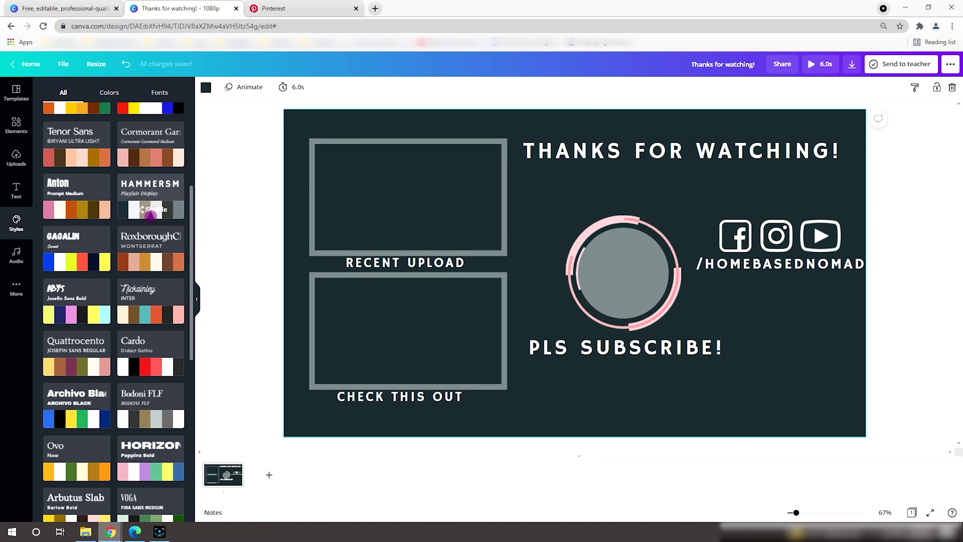
{"action": "scroll", "coordinate": [150, 214], "scroll_direction": "down", "scroll_amount": 8}
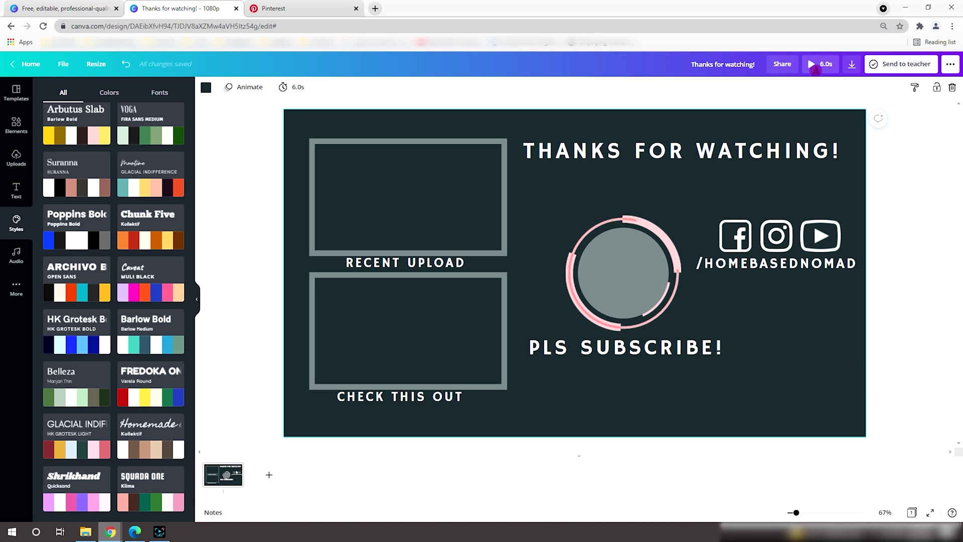
{"action": "left_click", "coordinate": [809, 67]}
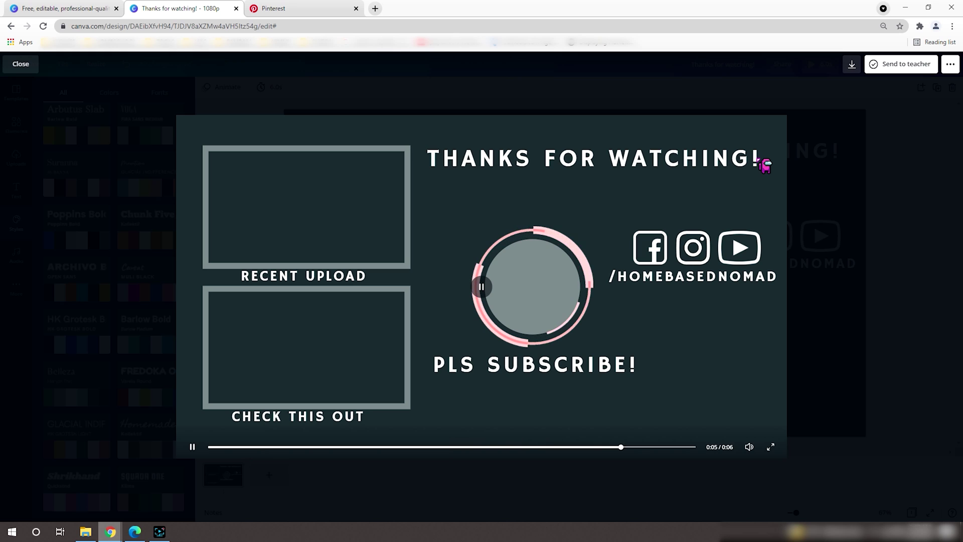
Add the 'Be Happy' track from the Happy music results and preview the outro with it.
{"action": "left_click", "coordinate": [868, 173]}
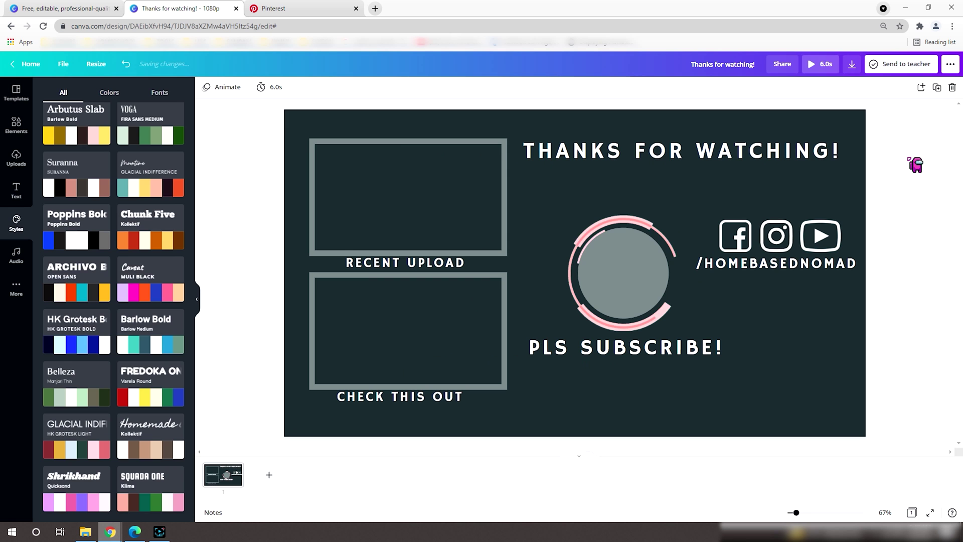
{"action": "left_click", "coordinate": [15, 256]}
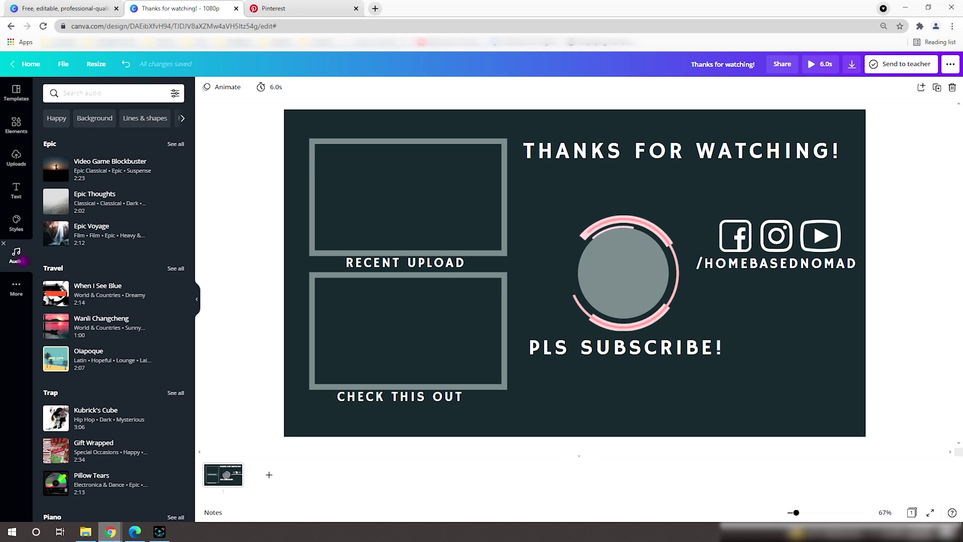
{"action": "left_click", "coordinate": [52, 120]}
{"action": "scroll", "coordinate": [57, 417], "scroll_direction": "down", "scroll_amount": 10}
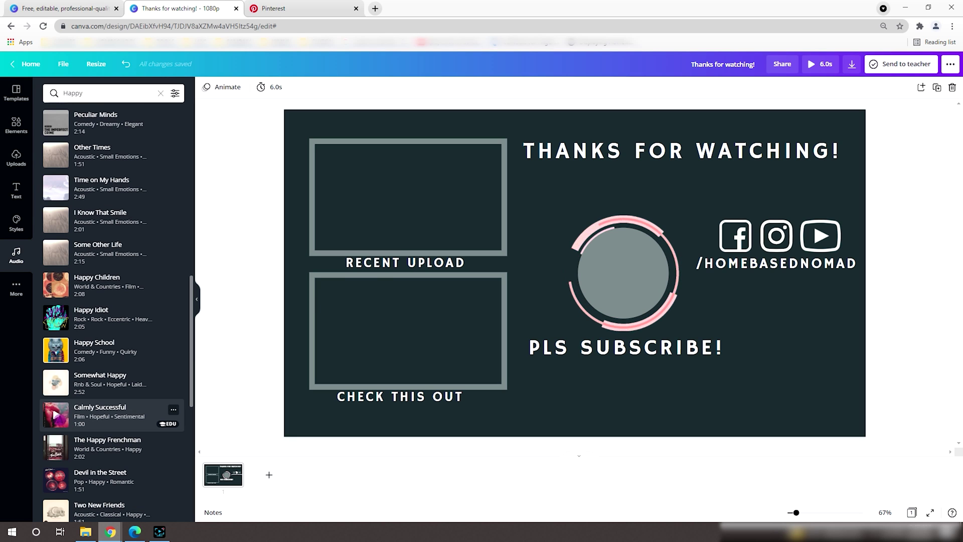
{"action": "left_click", "coordinate": [56, 415]}
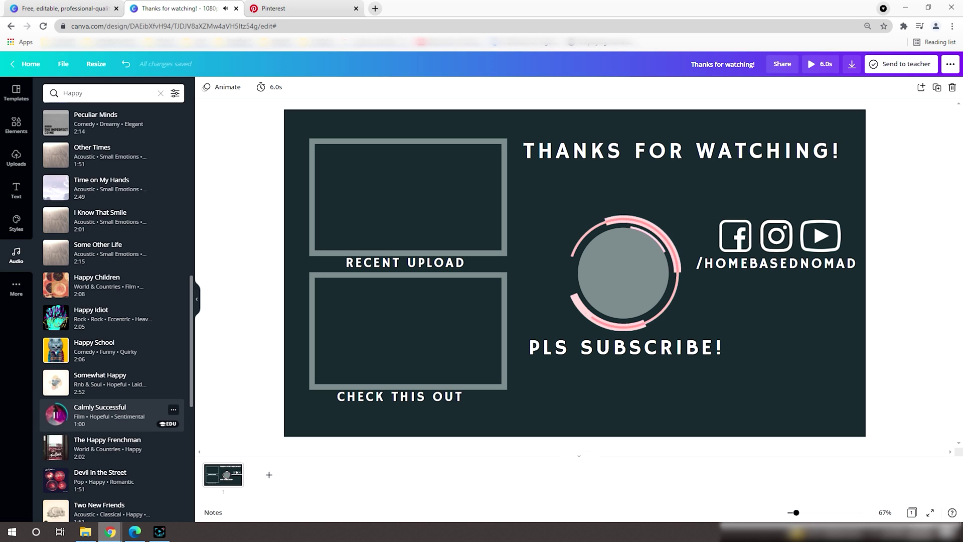
{"action": "mouse_move", "coordinate": [161, 537]}
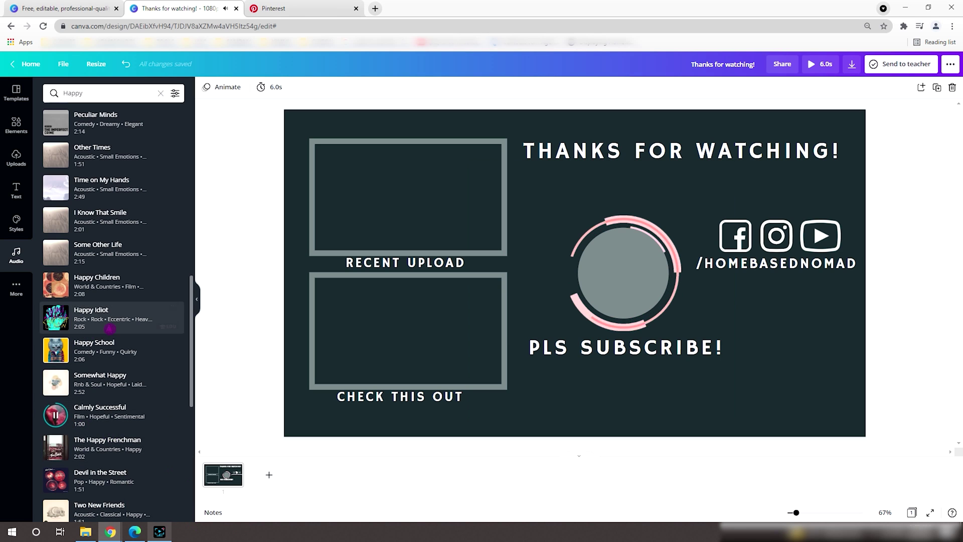
{"action": "scroll", "coordinate": [117, 325], "scroll_direction": "down", "scroll_amount": 2}
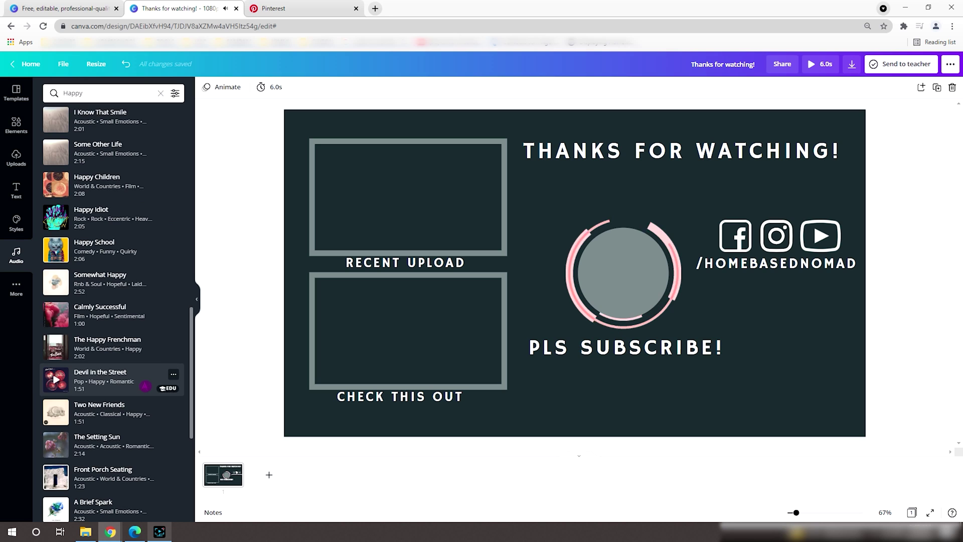
{"action": "scroll", "coordinate": [111, 301], "scroll_direction": "up", "scroll_amount": 15}
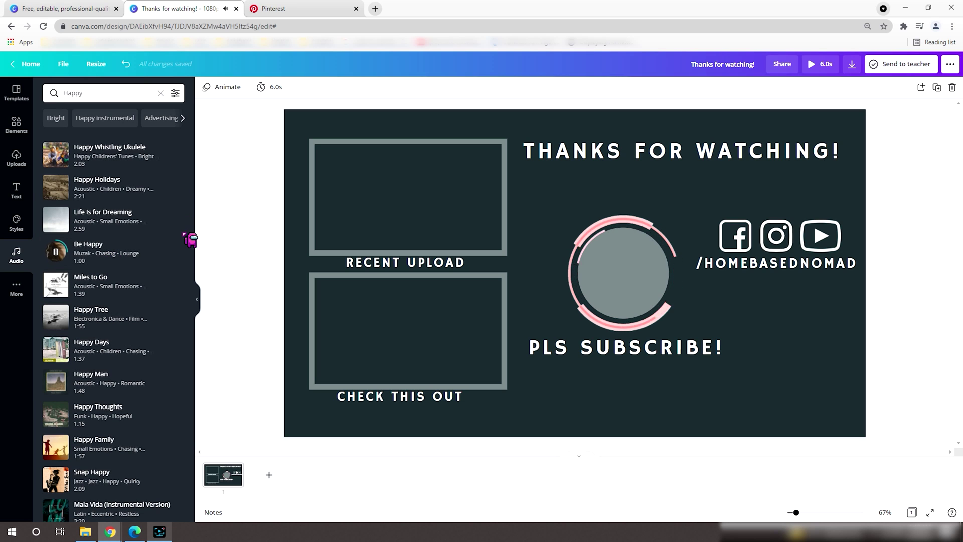
{"action": "left_click", "coordinate": [110, 257]}
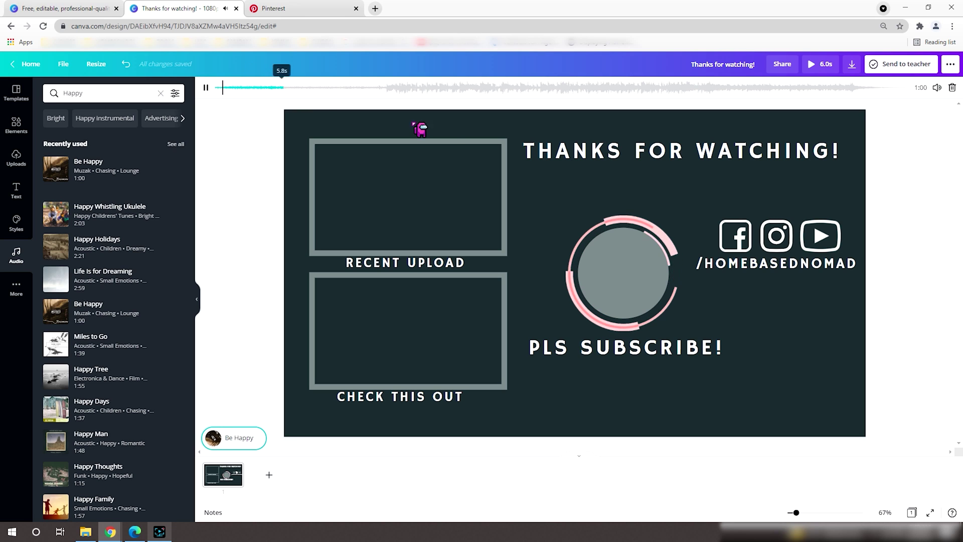
{"action": "left_click", "coordinate": [817, 65]}
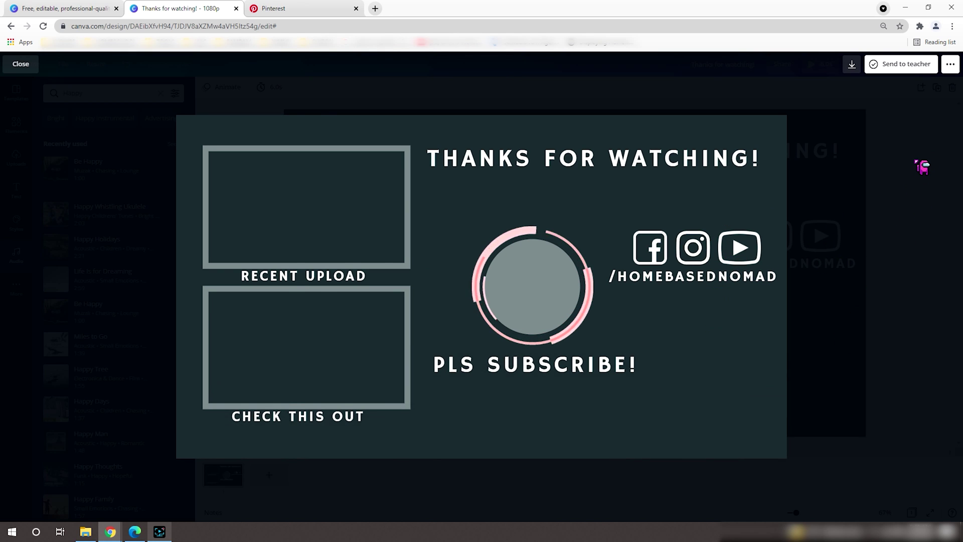
{"action": "left_click", "coordinate": [918, 161]}
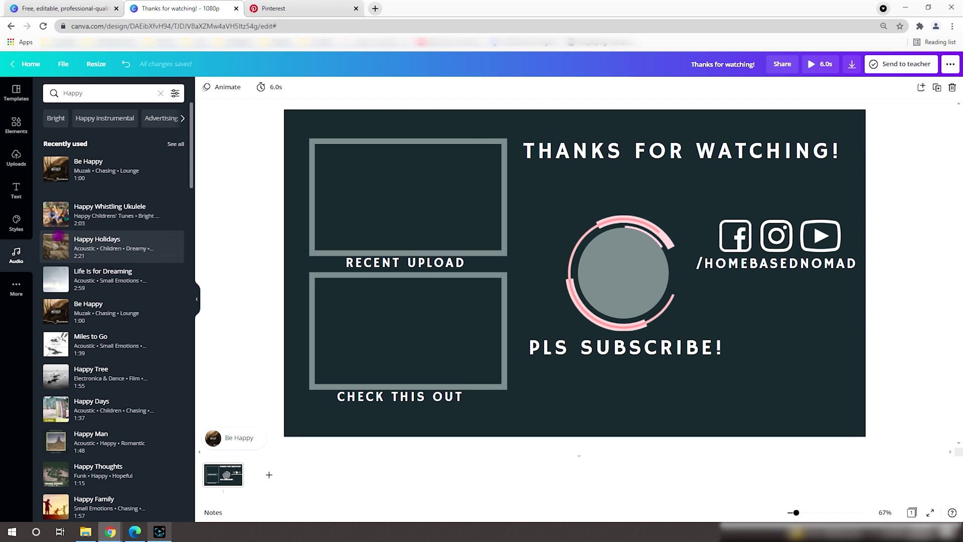
Add the uploaded chair photo, remove its background, and shrink it into the lower-right corner.
{"action": "left_click", "coordinate": [16, 157]}
{"action": "left_click_drag", "start_coordinate": [167, 199], "coordinate": [408, 182]}
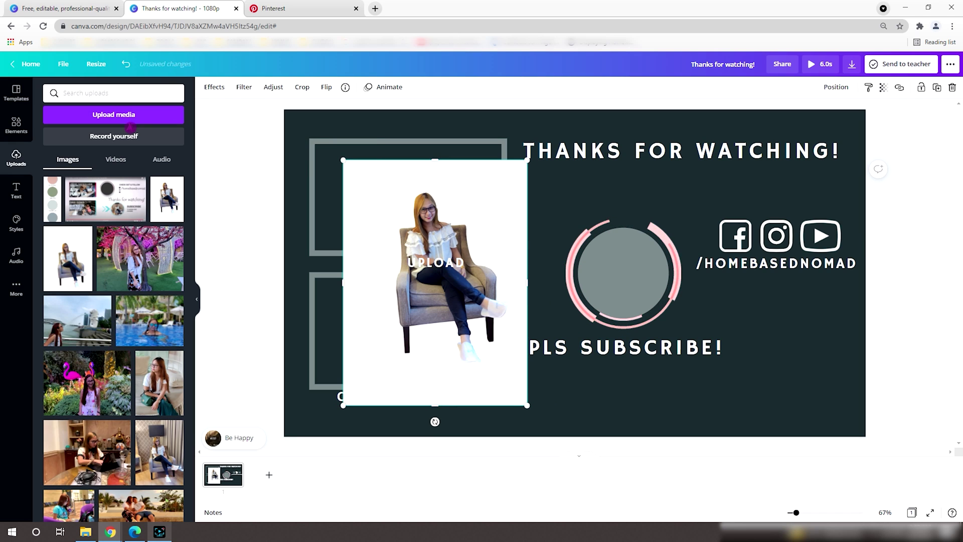
{"action": "left_click", "coordinate": [216, 90]}
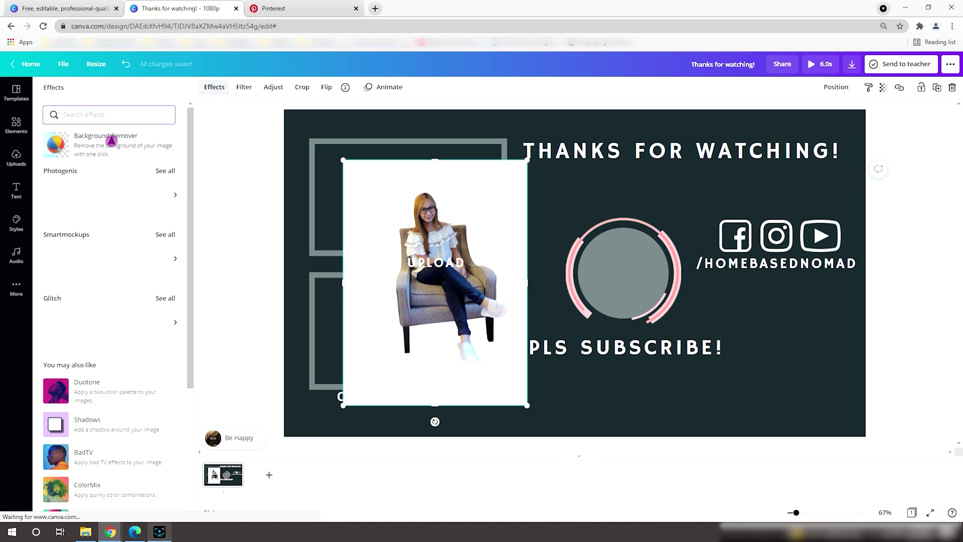
{"action": "left_click", "coordinate": [94, 147]}
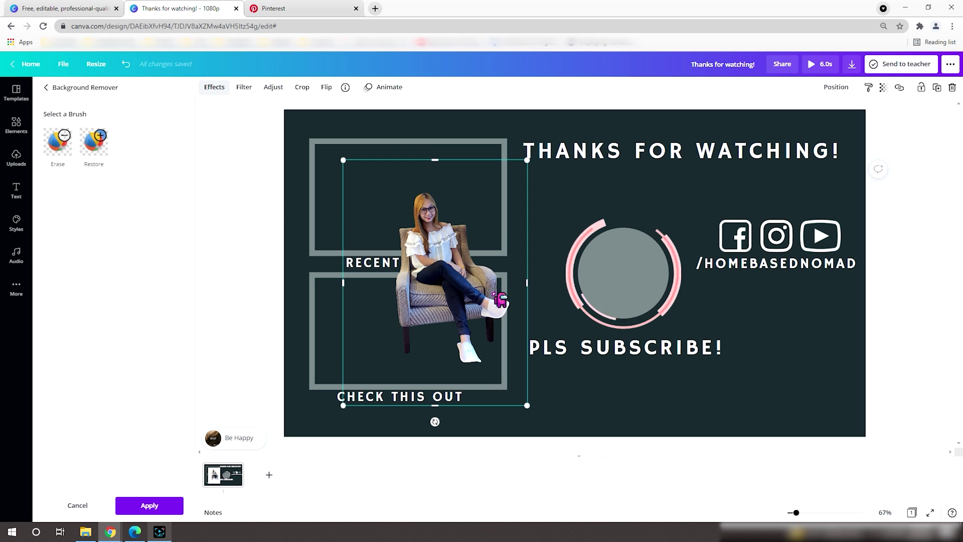
{"action": "left_click_drag", "start_coordinate": [481, 311], "coordinate": [820, 377]}
{"action": "left_click_drag", "start_coordinate": [692, 231], "coordinate": [713, 260]}
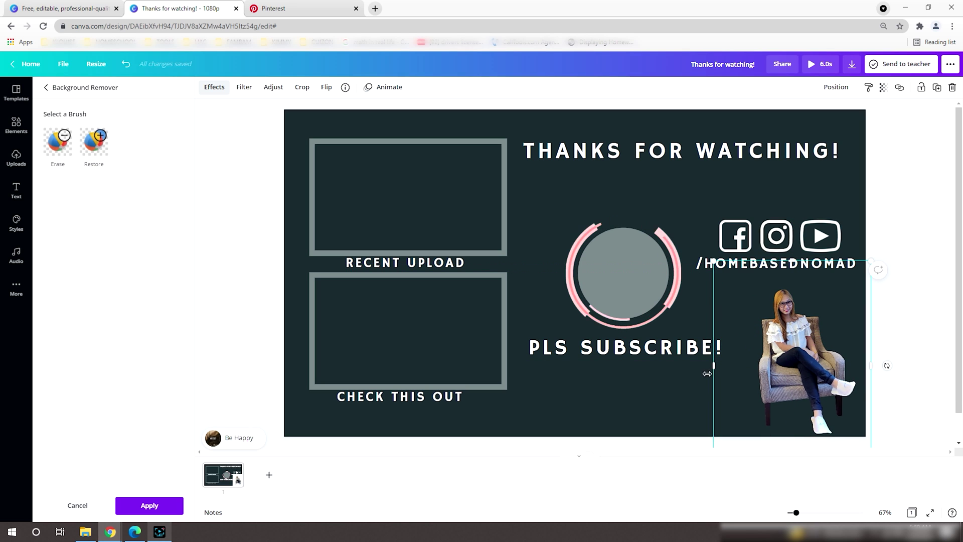
{"action": "left_click", "coordinate": [688, 390]}
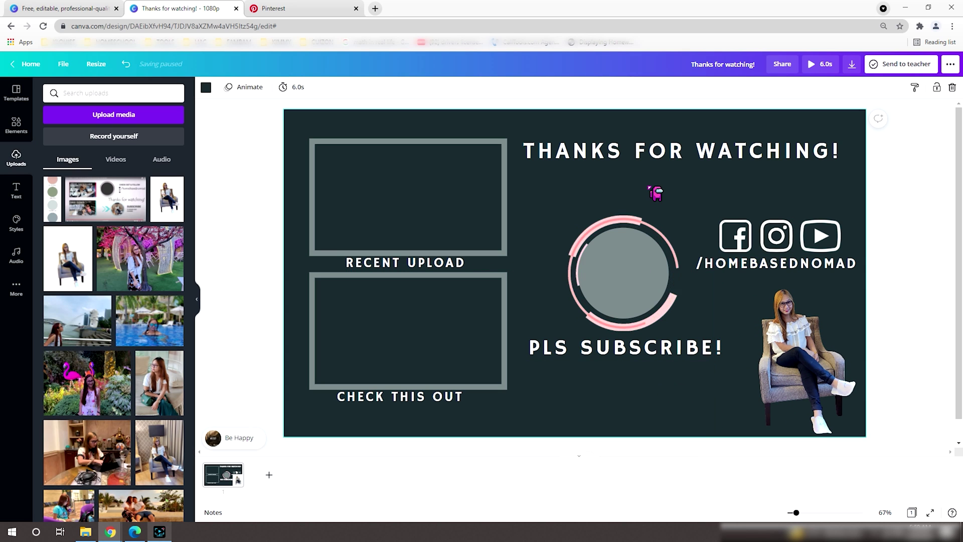
Add a white line from a 'line' search, stretched across the top under the title, with adjusted thickness.
{"action": "left_click", "coordinate": [10, 130]}
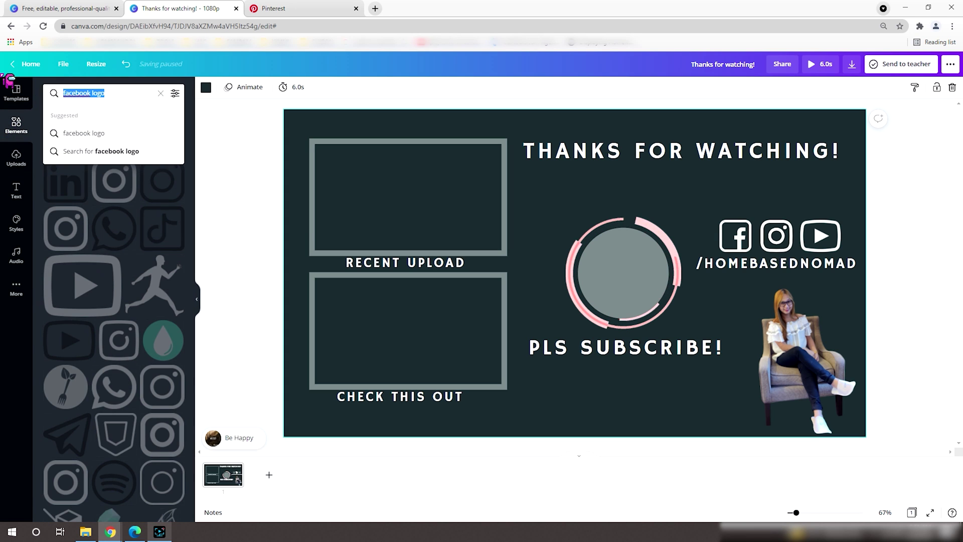
{"action": "type", "text": "line"}
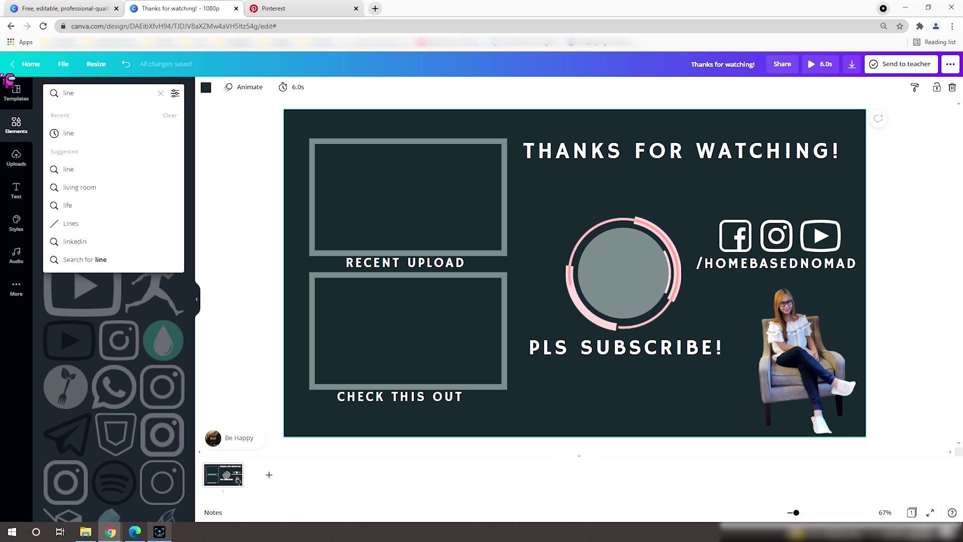
{"action": "key", "text": "Return"}
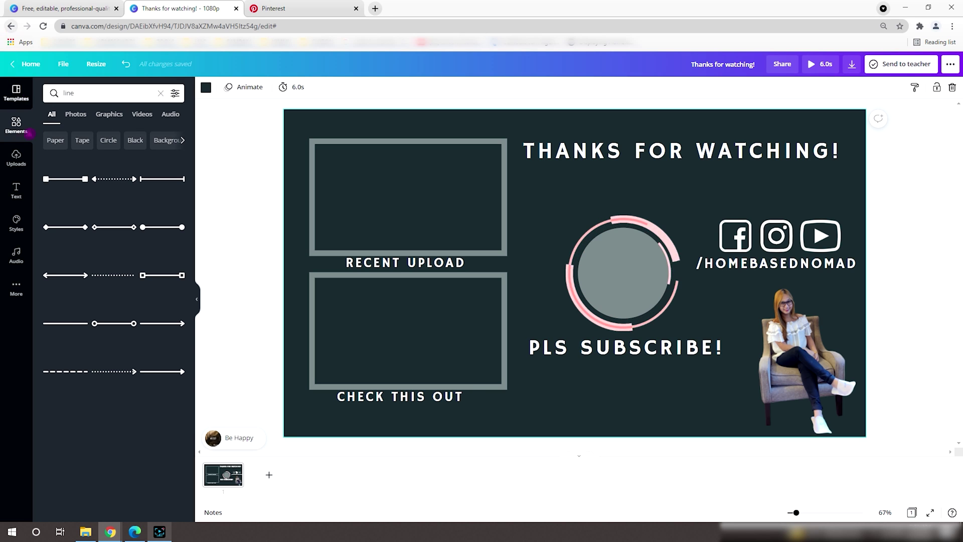
{"action": "left_click", "coordinate": [82, 327]}
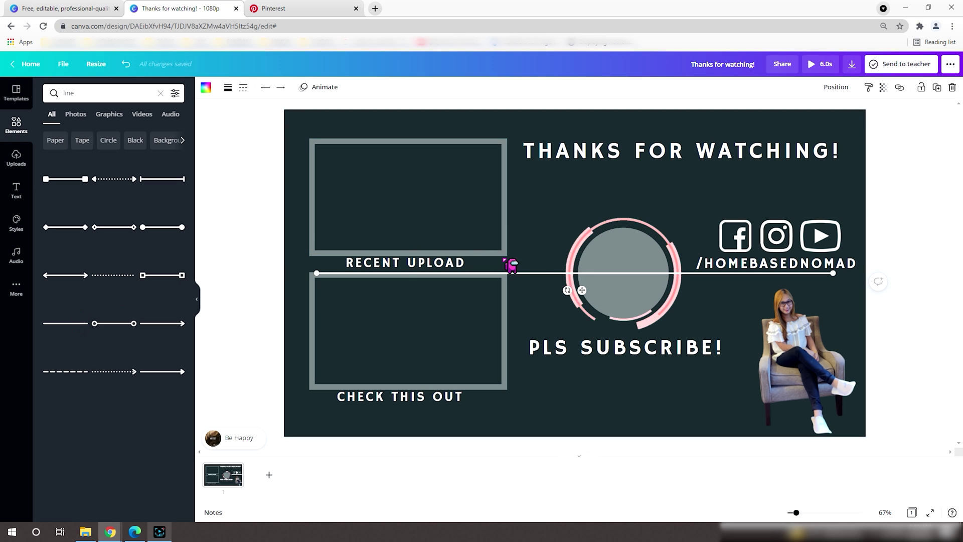
{"action": "left_click_drag", "start_coordinate": [535, 275], "coordinate": [508, 121]}
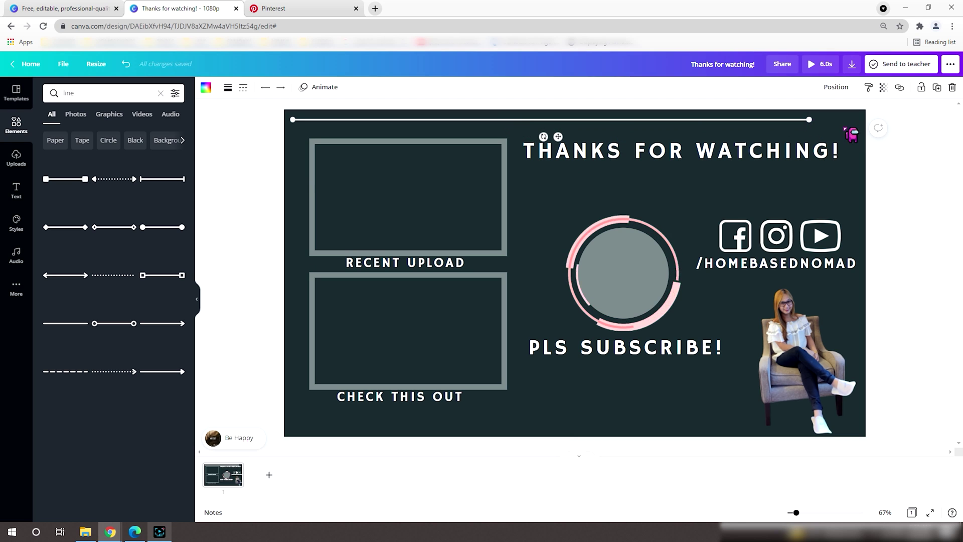
{"action": "left_click_drag", "start_coordinate": [814, 119], "coordinate": [856, 120]}
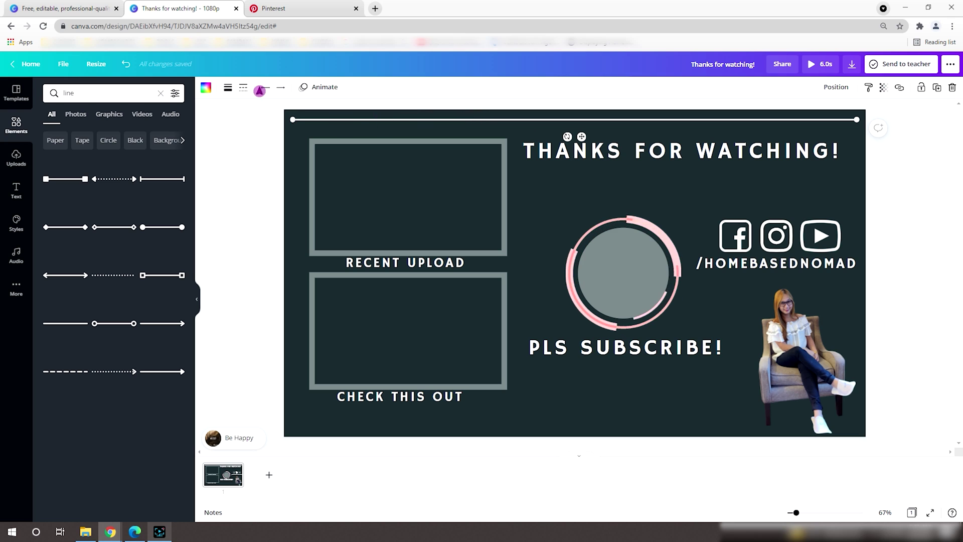
{"action": "left_click", "coordinate": [225, 88]}
{"action": "mouse_move", "coordinate": [282, 117]}
{"action": "left_mouse_down"}
{"action": "mouse_move", "coordinate": [307, 116]}
{"action": "mouse_move", "coordinate": [228, 105]}
{"action": "mouse_move", "coordinate": [329, 115]}
{"action": "mouse_move", "coordinate": [281, 115]}
{"action": "left_mouse_up"}
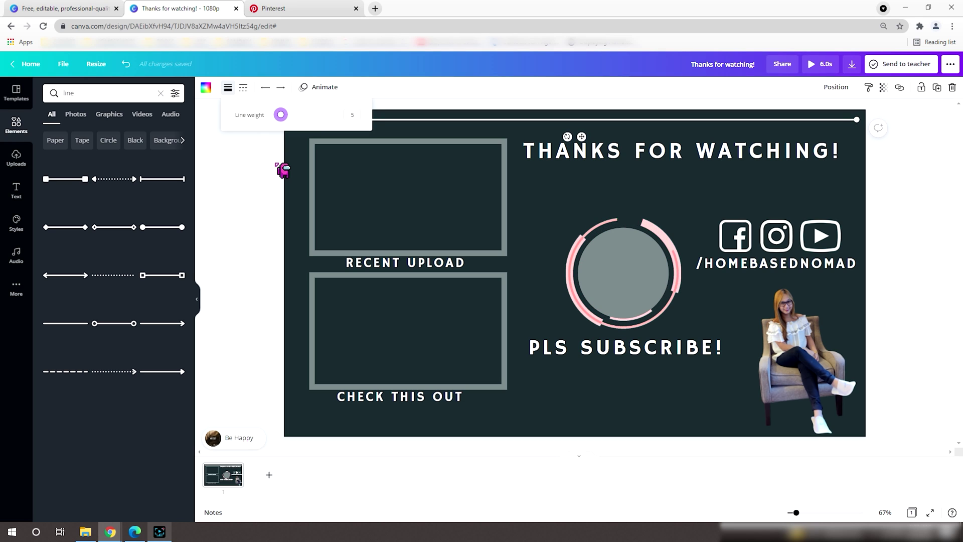
{"action": "left_click", "coordinate": [543, 202]}
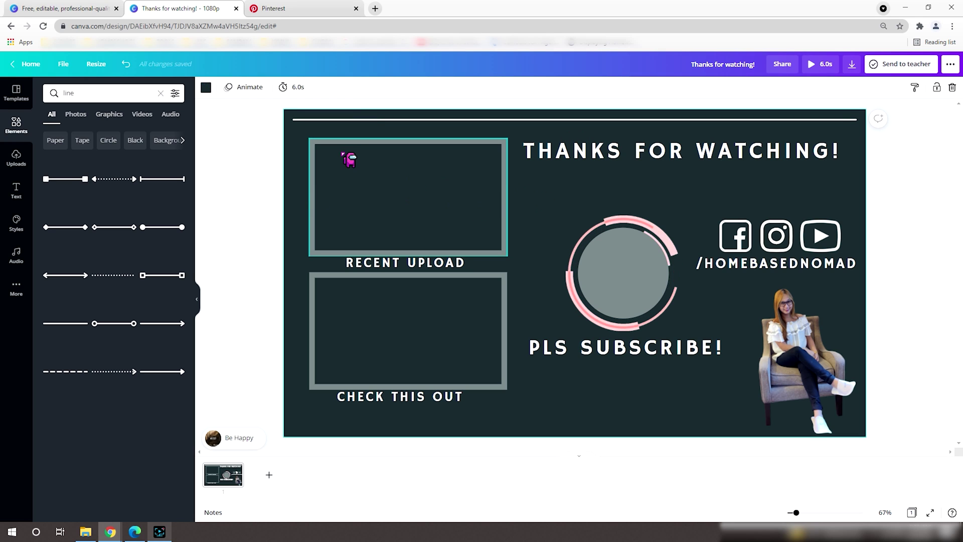
Add a second white line running down the left edge to the page bottom.
{"action": "left_click_drag", "start_coordinate": [76, 328], "coordinate": [298, 190]}
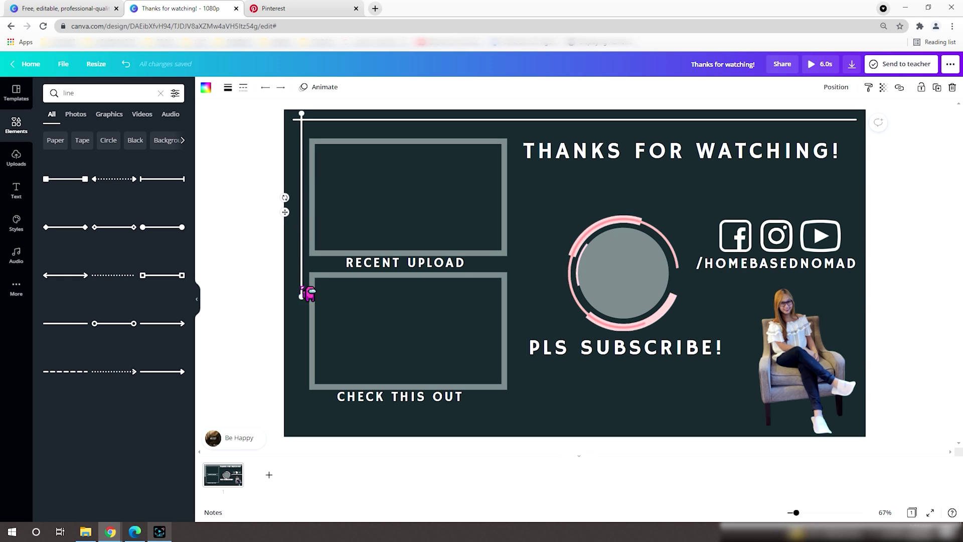
{"action": "left_click_drag", "start_coordinate": [302, 297], "coordinate": [302, 424]}
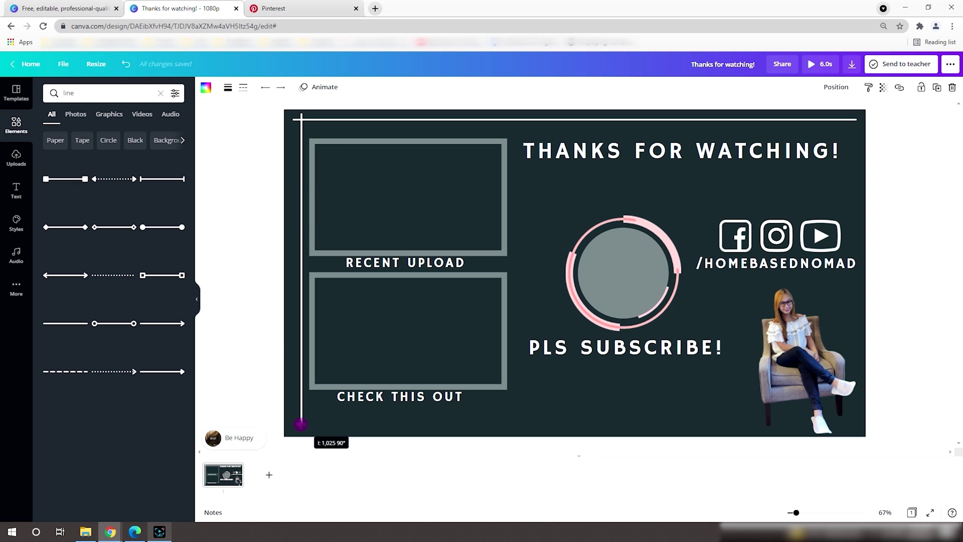
{"action": "left_click", "coordinate": [597, 409]}
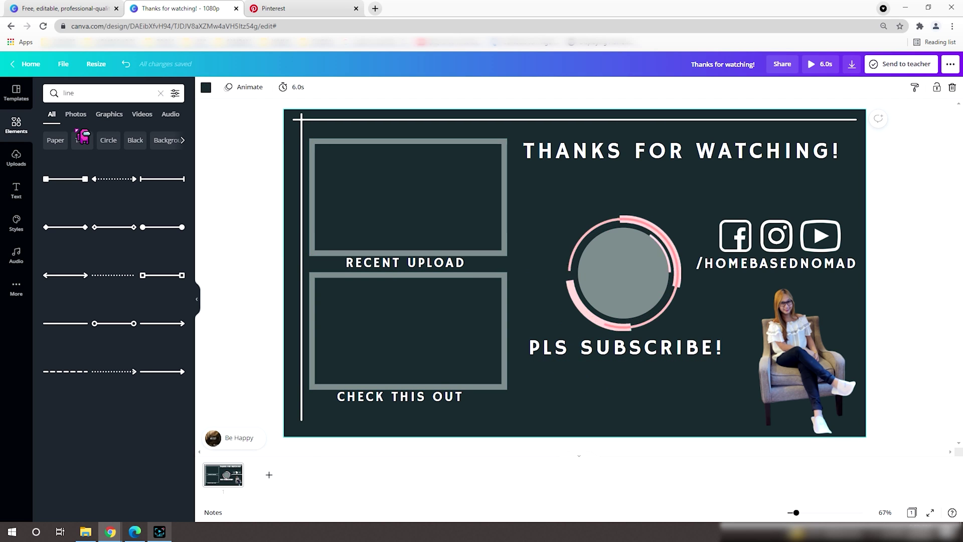
Search Elements for 'flower' and place the white outline flower beneath PLS SUBSCRIBE!
{"action": "left_click", "coordinate": [78, 94]}
{"action": "type", "text": "flower"}
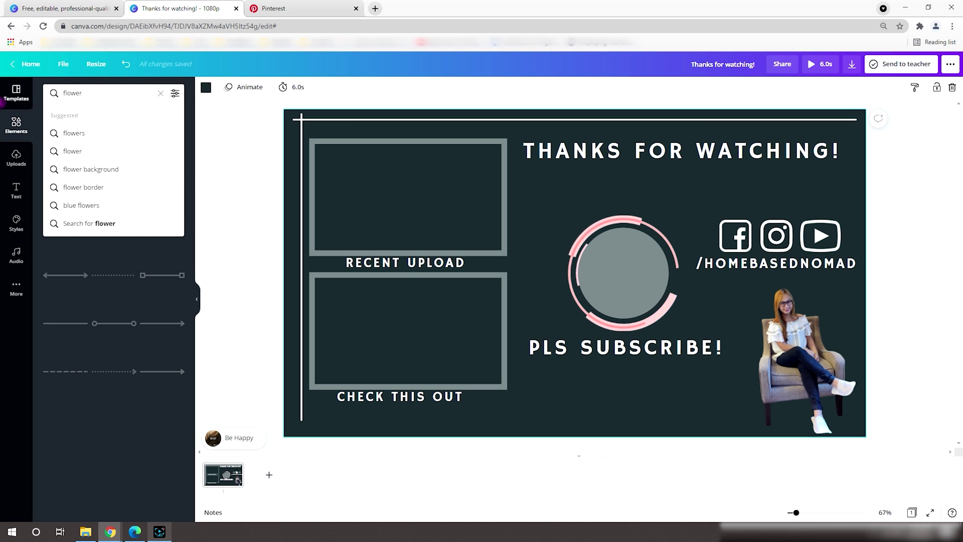
{"action": "key", "text": "Return"}
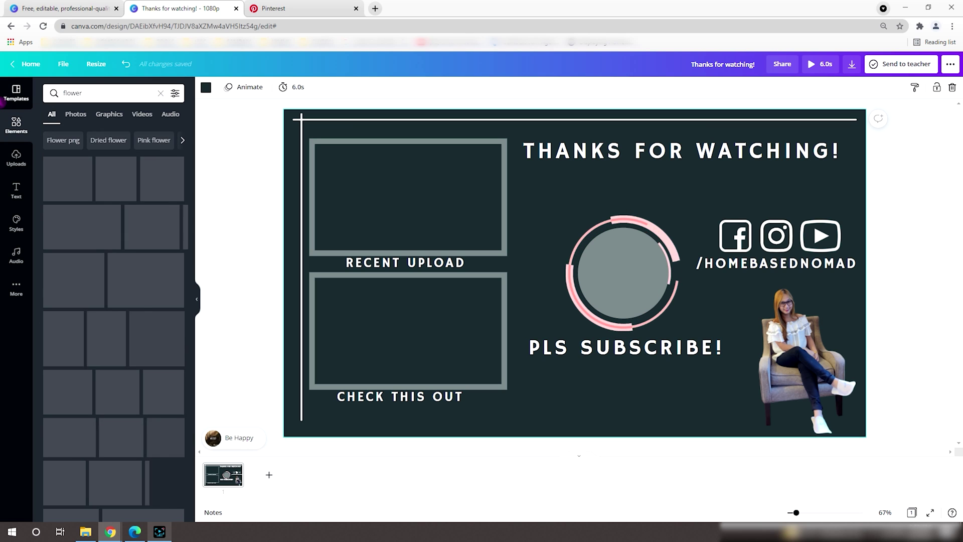
{"action": "left_click_drag", "start_coordinate": [115, 391], "coordinate": [555, 393]}
{"action": "left_click", "coordinate": [676, 387]}
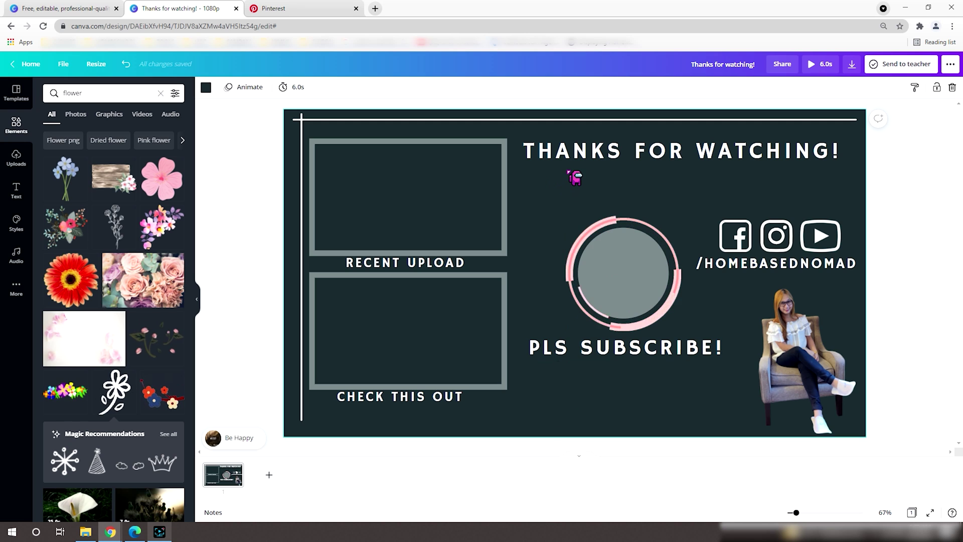
Download the design with File type set to MP4 Video.
{"action": "left_click", "coordinate": [950, 64]}
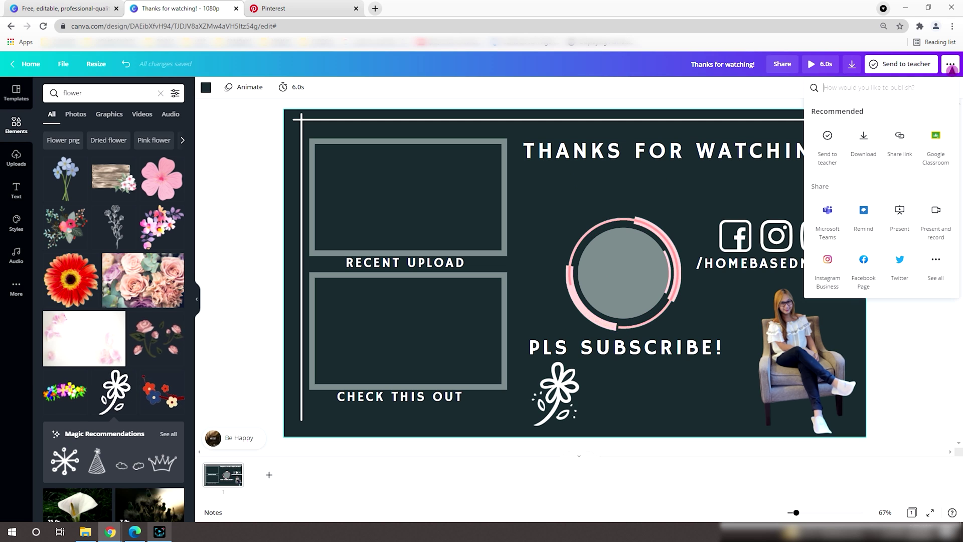
{"action": "left_click", "coordinate": [861, 138]}
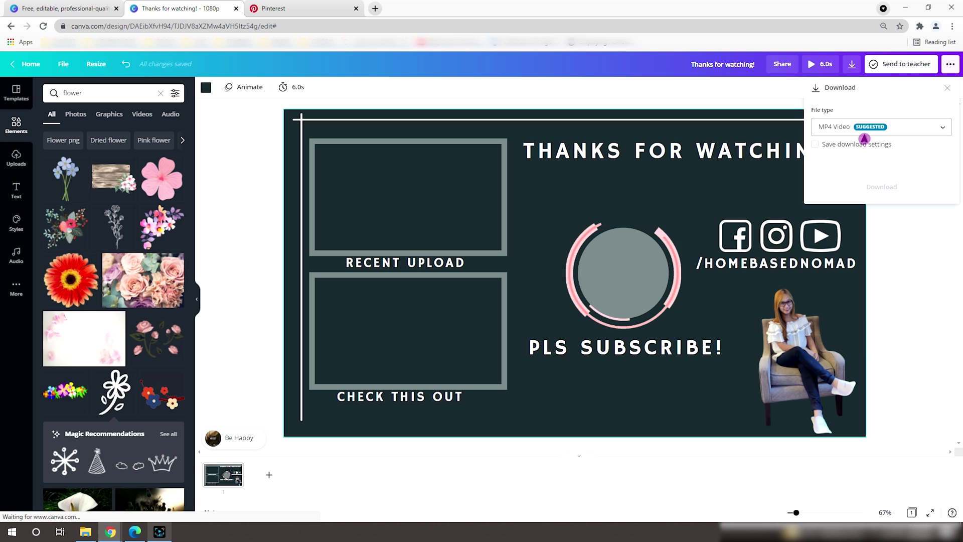
{"action": "left_click", "coordinate": [943, 126]}
{"action": "scroll", "coordinate": [903, 163], "scroll_direction": "up", "scroll_amount": 1}
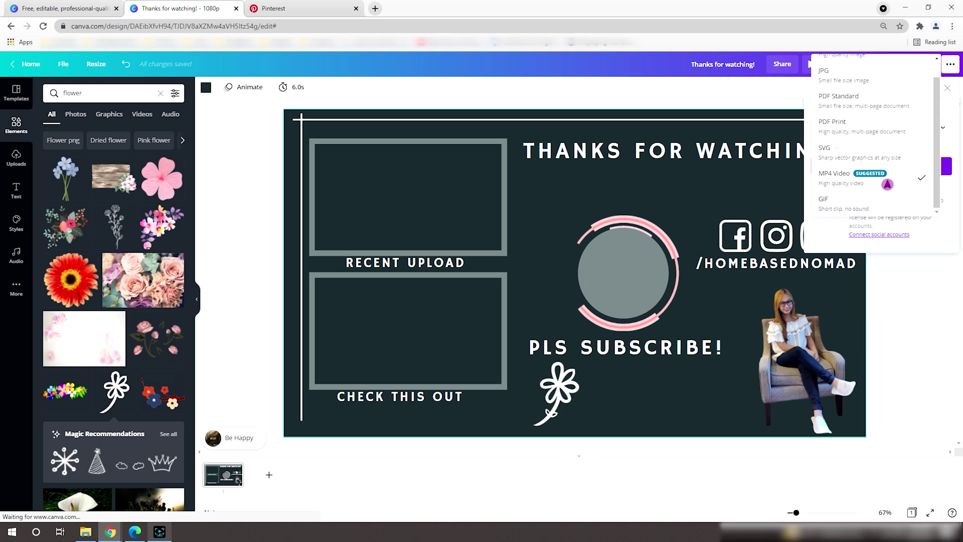
{"action": "scroll", "coordinate": [856, 168], "scroll_direction": "down", "scroll_amount": 1}
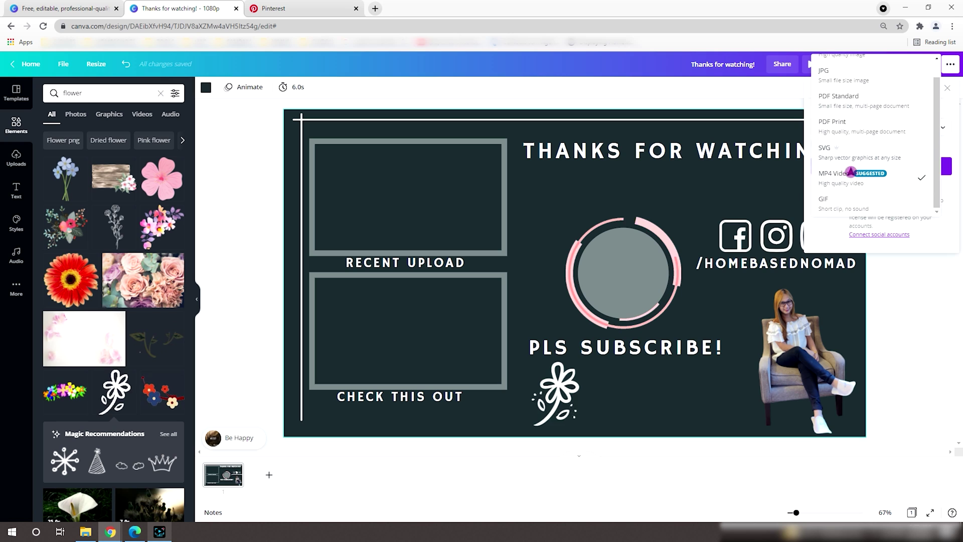
{"action": "left_click", "coordinate": [893, 184]}
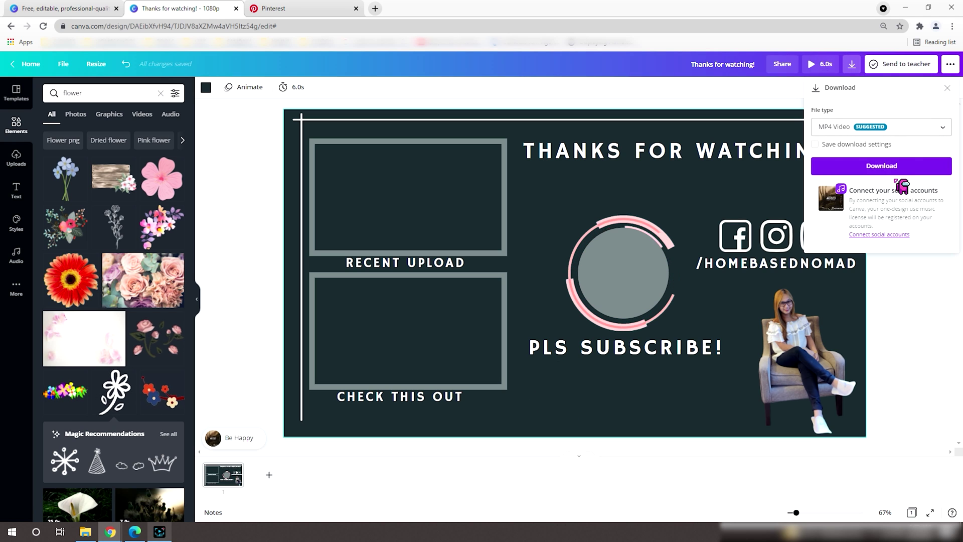
{"action": "left_click", "coordinate": [898, 167]}
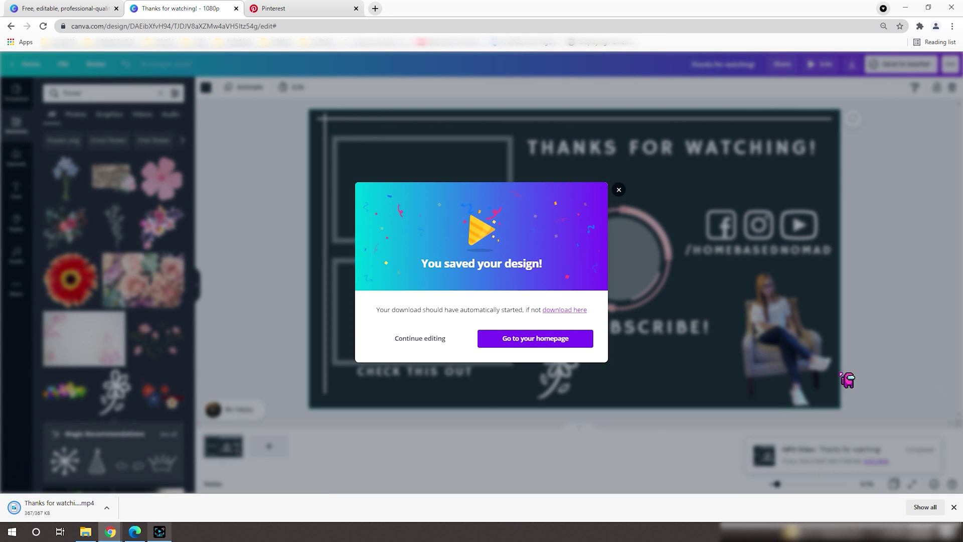
Open the downloaded 'Thanks for watching!' MP4 from the browser's download bar.
{"action": "left_click", "coordinate": [51, 511]}
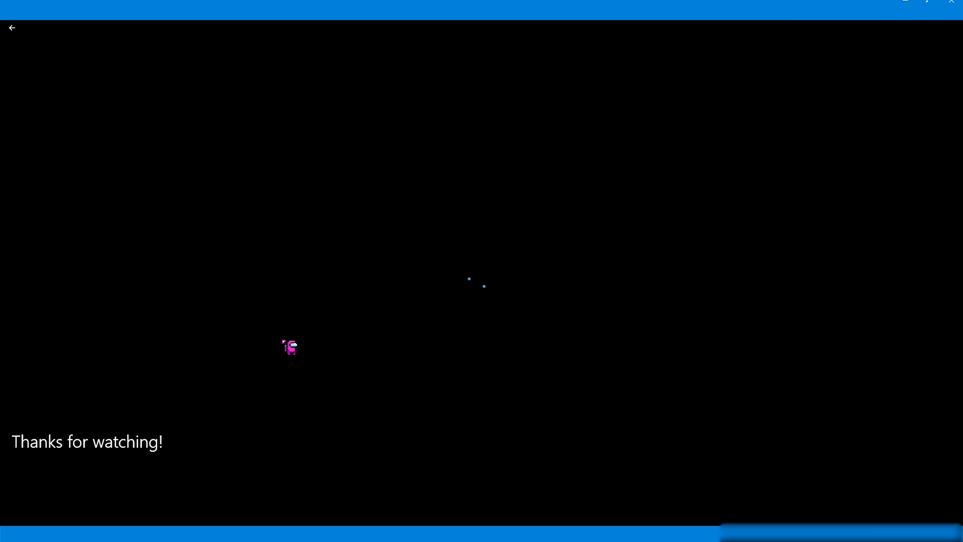